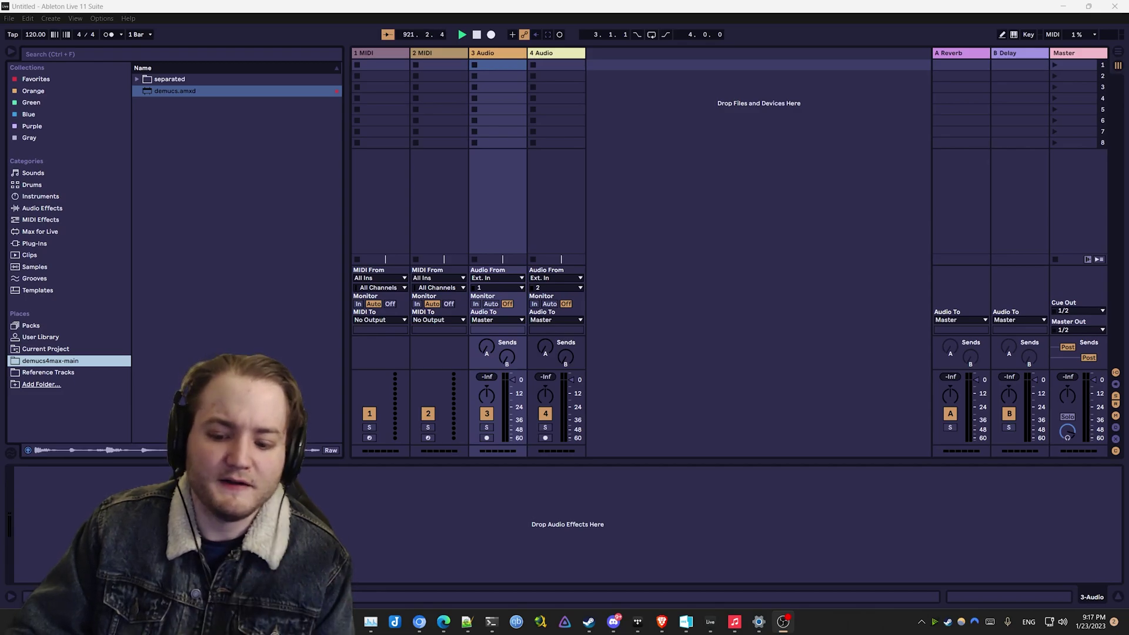
Switch to the browser and read the Tidal-Media-Downloader-PRO README, including its installation, features and settings sections.
left_click(638, 622)
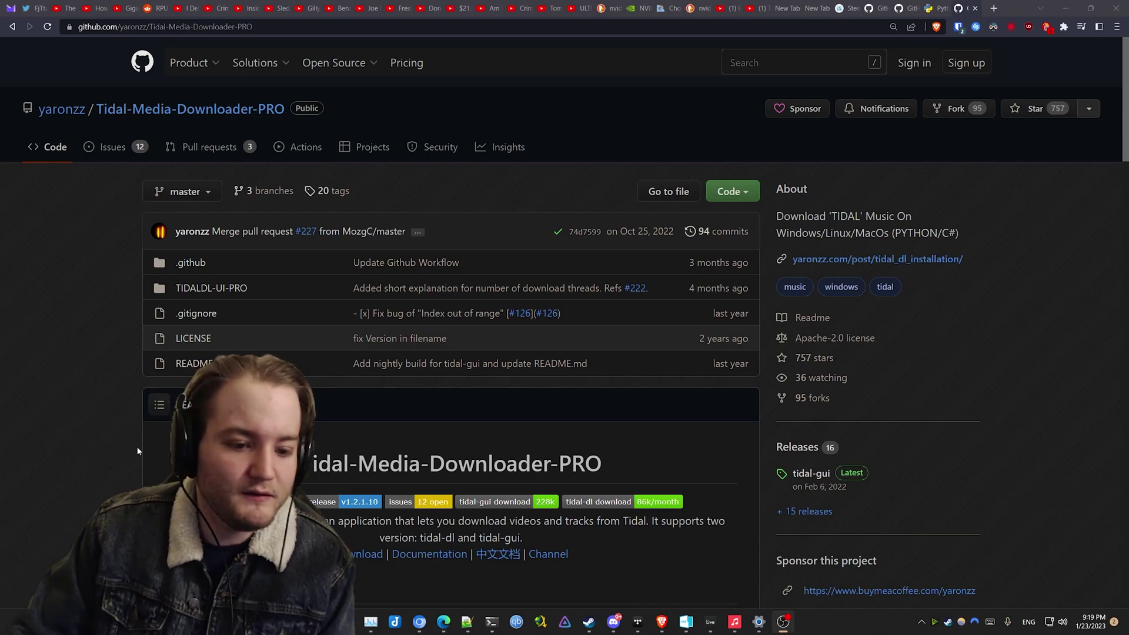
scroll(137, 451, "down", 7)
scroll(137, 451, "up", 2)
scroll(137, 451, "down", 14)
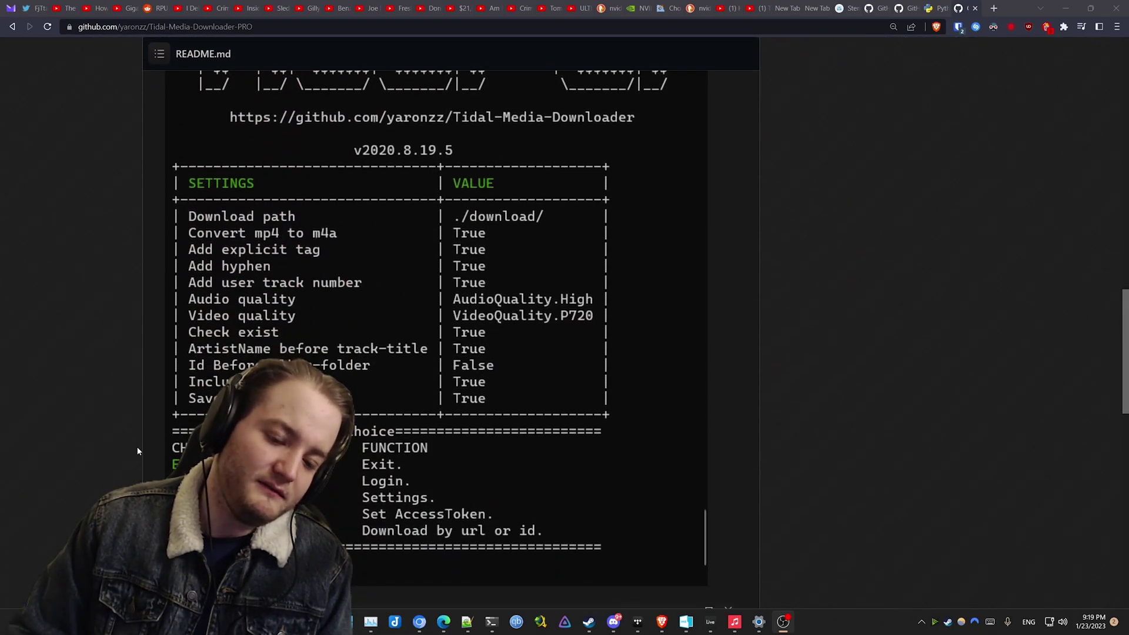
scroll(137, 450, "down", 3)
scroll(123, 447, "up", 2)
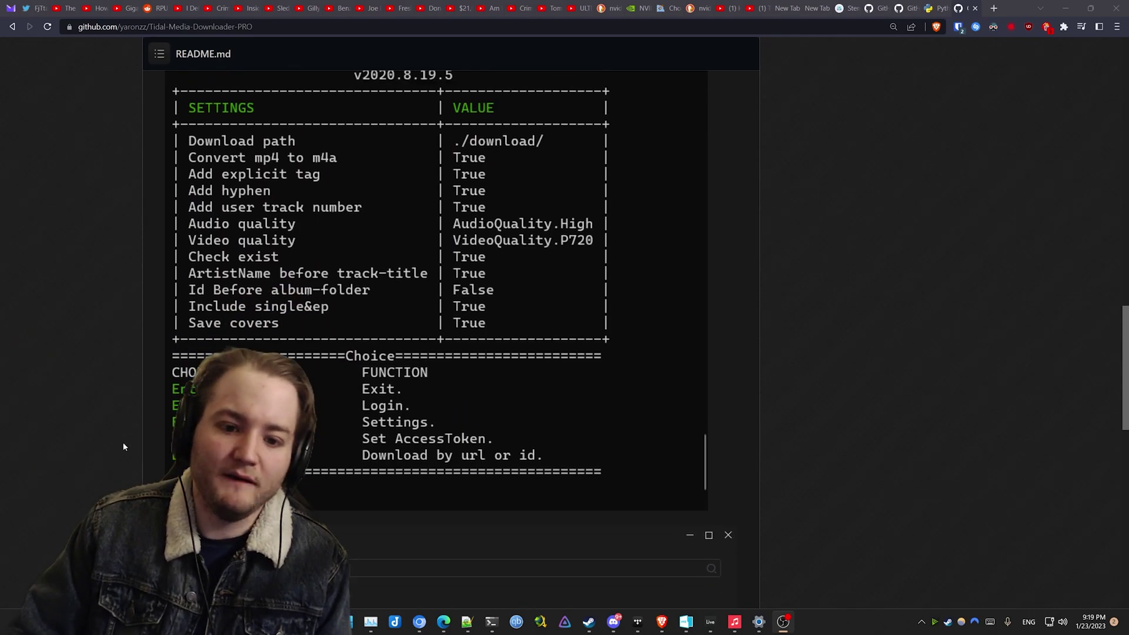
scroll(124, 444, "up", 2)
scroll(171, 363, "up", 3)
scroll(162, 358, "up", 5)
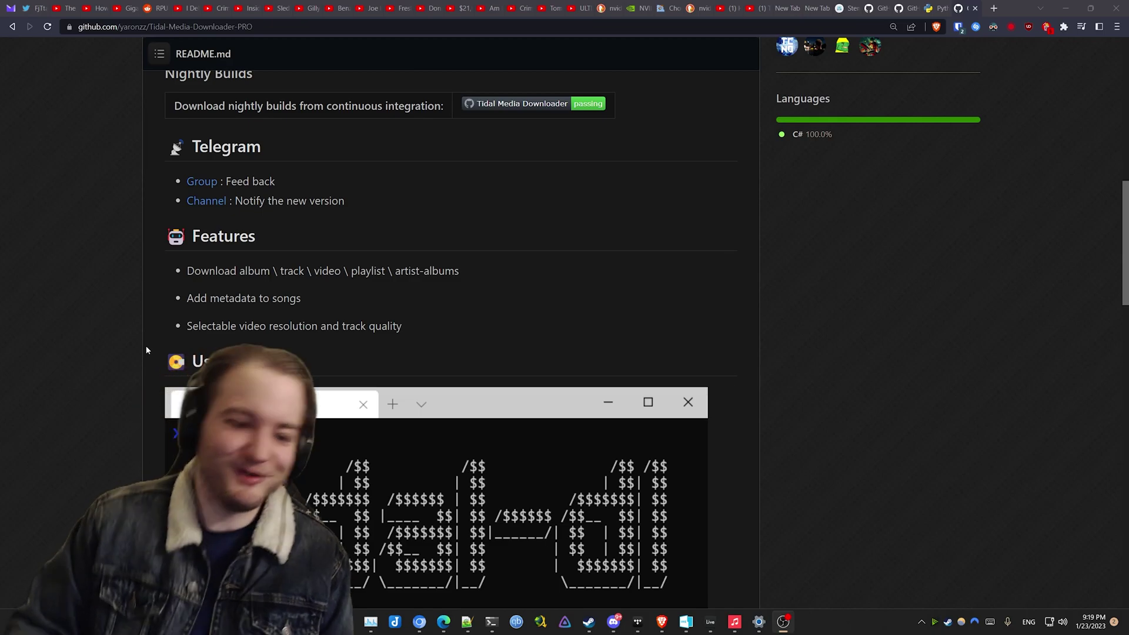
scroll(147, 350, "up", 5)
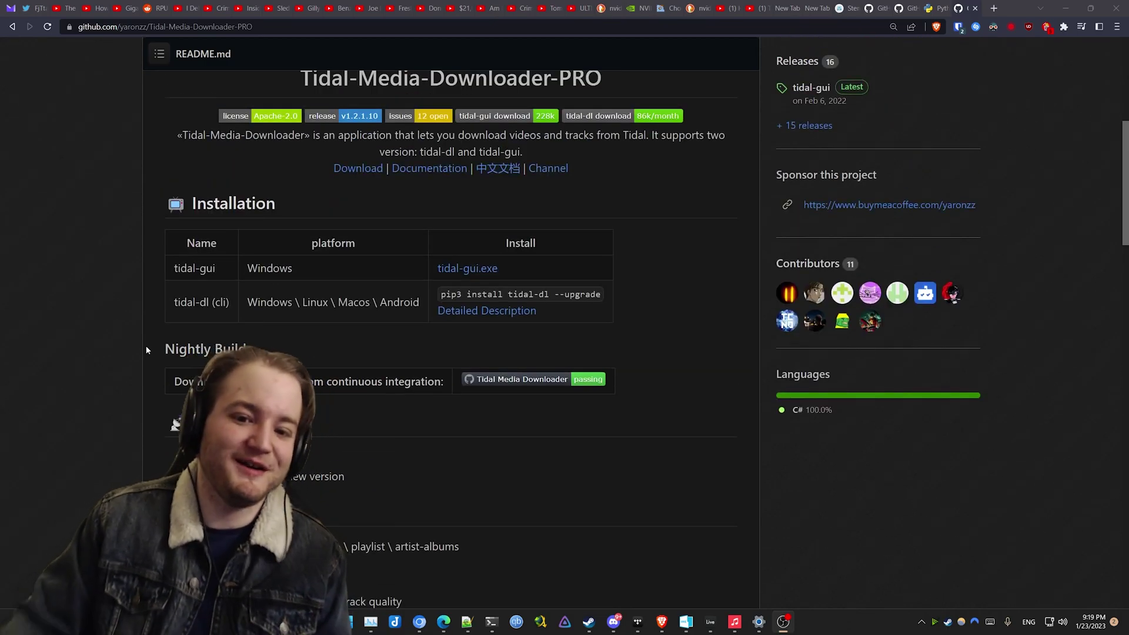
scroll(147, 350, "up", 6)
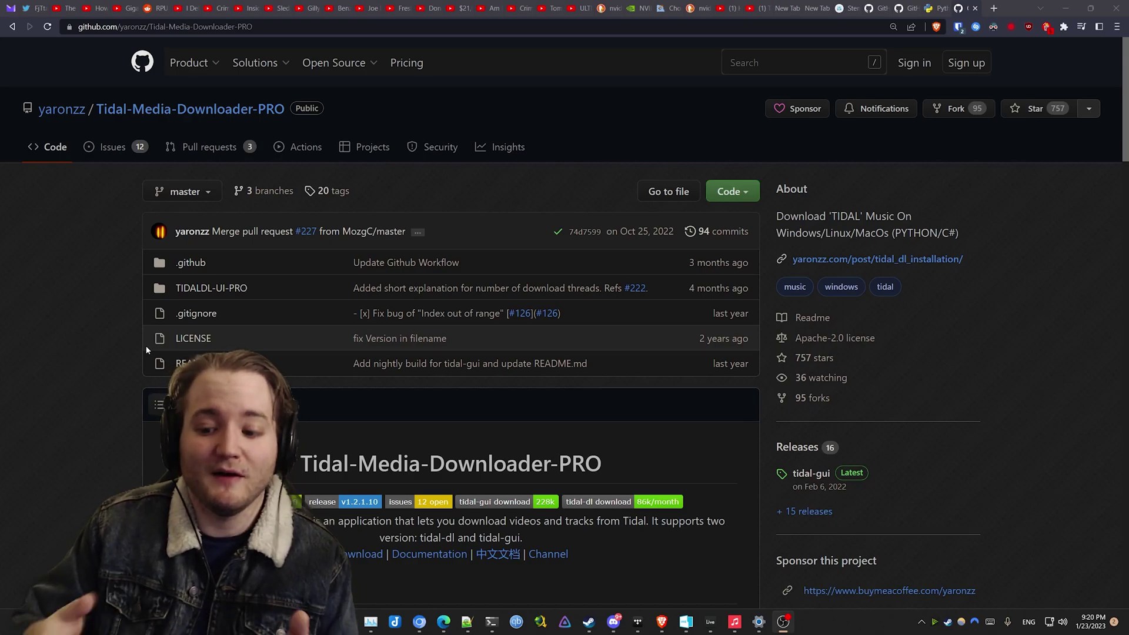
Open the latest tidal-gui release page of the Tidal-Media-Downloader-PRO repository.
scroll(371, 140, "down", 1)
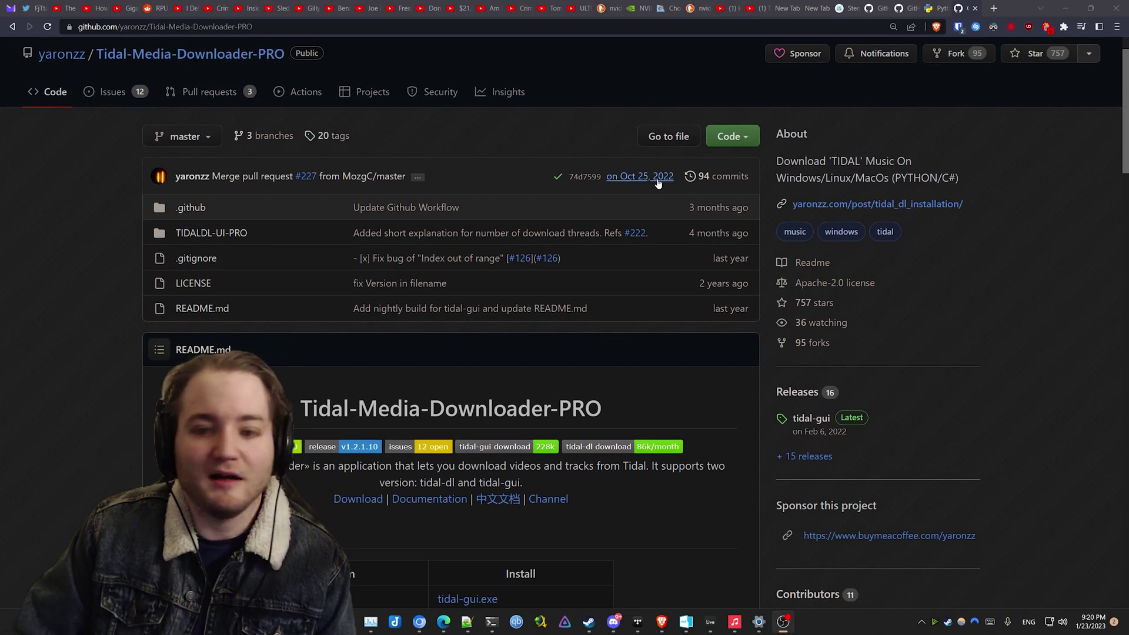
scroll(999, 412, "down", 2)
left_click(810, 430)
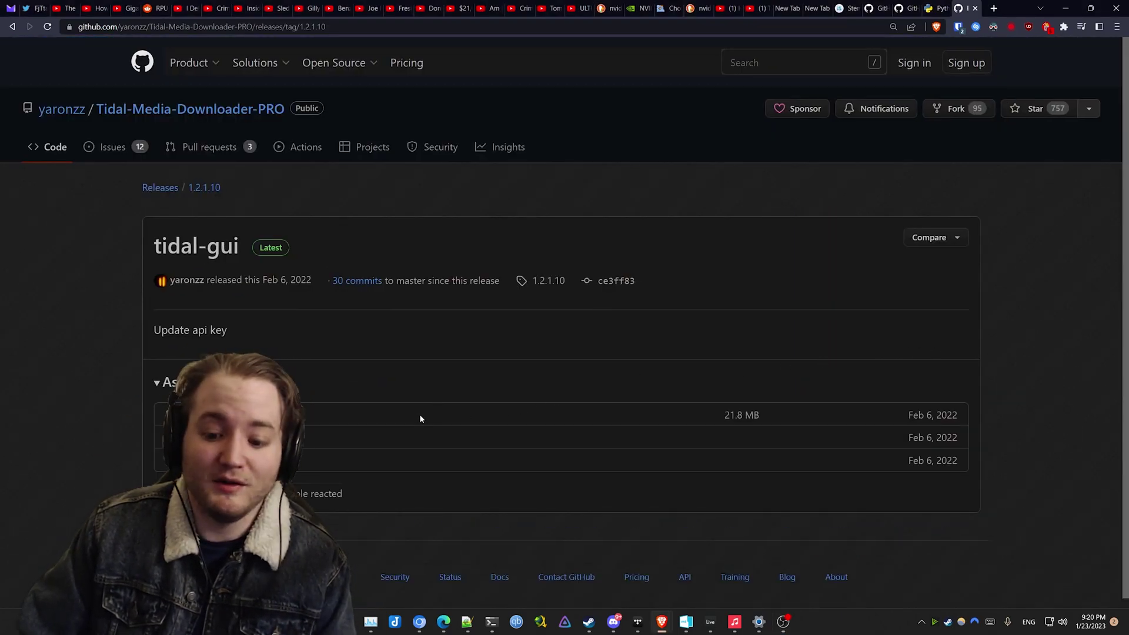
Switch to TIDAL-GUI and review its settings for the download path, file formats and track options.
left_click(735, 624)
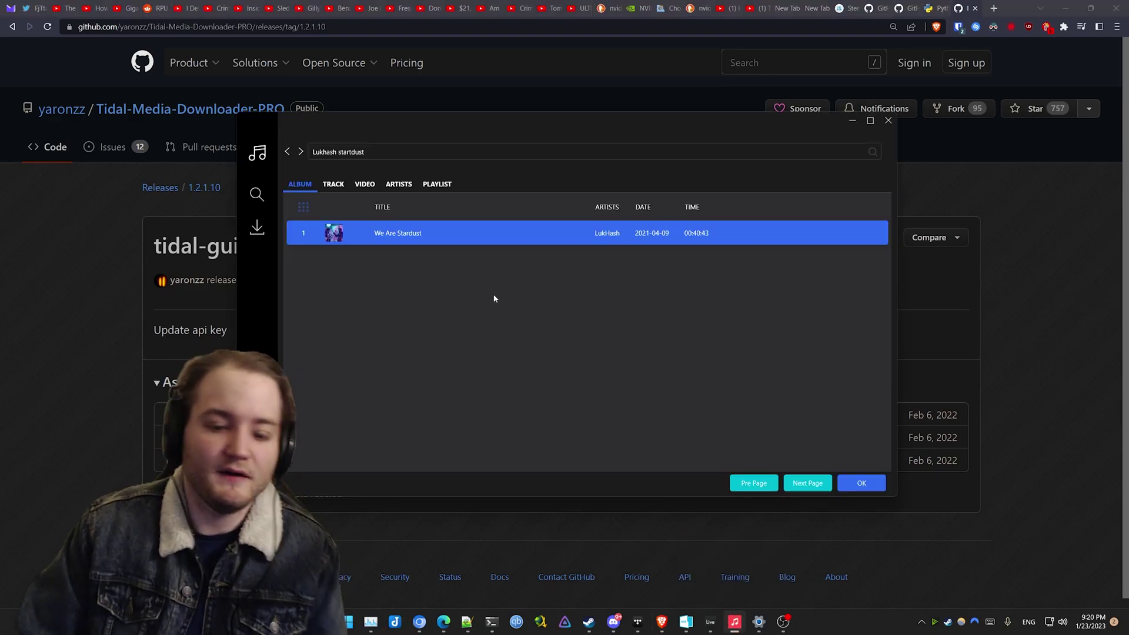
left_click(324, 184)
left_click(298, 186)
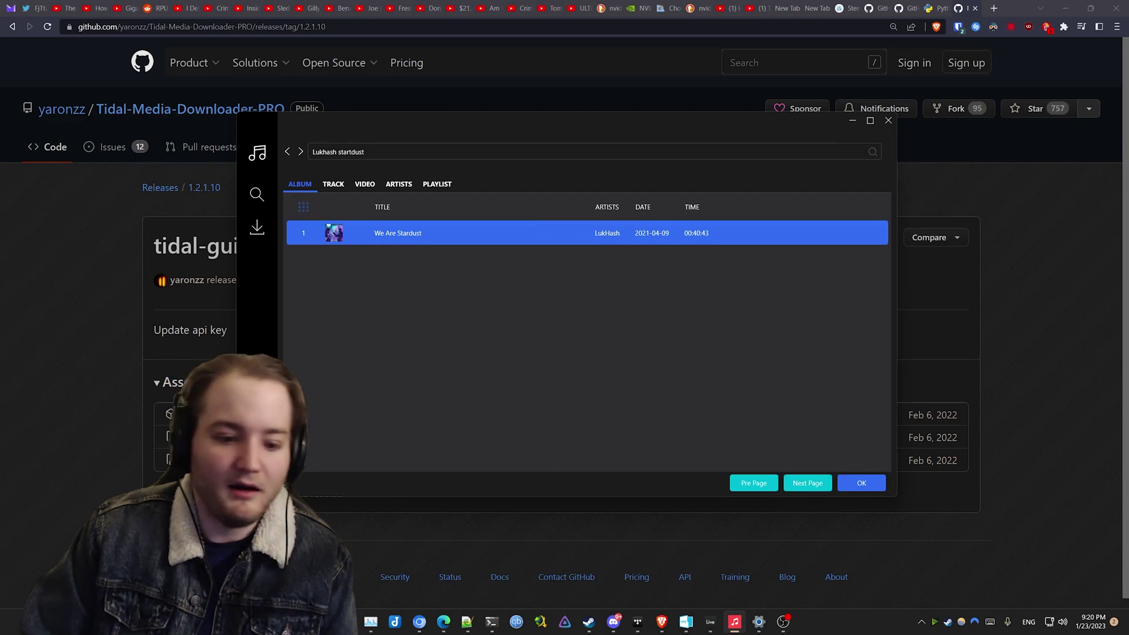
left_click(257, 378)
scroll(358, 350, "down", 3)
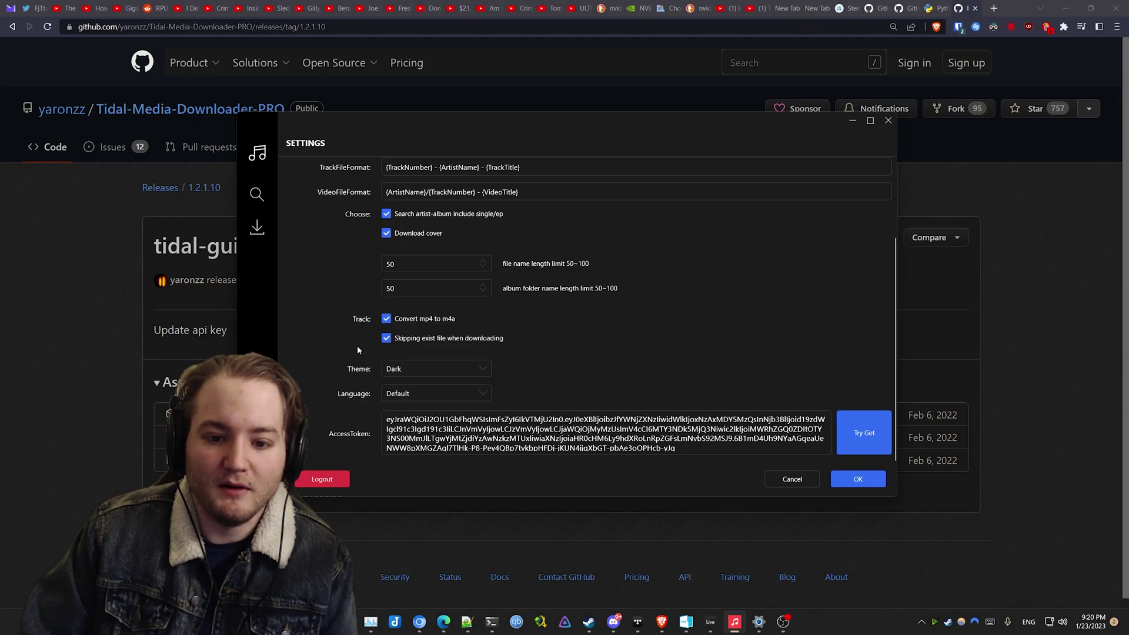
scroll(358, 347, "up", 3)
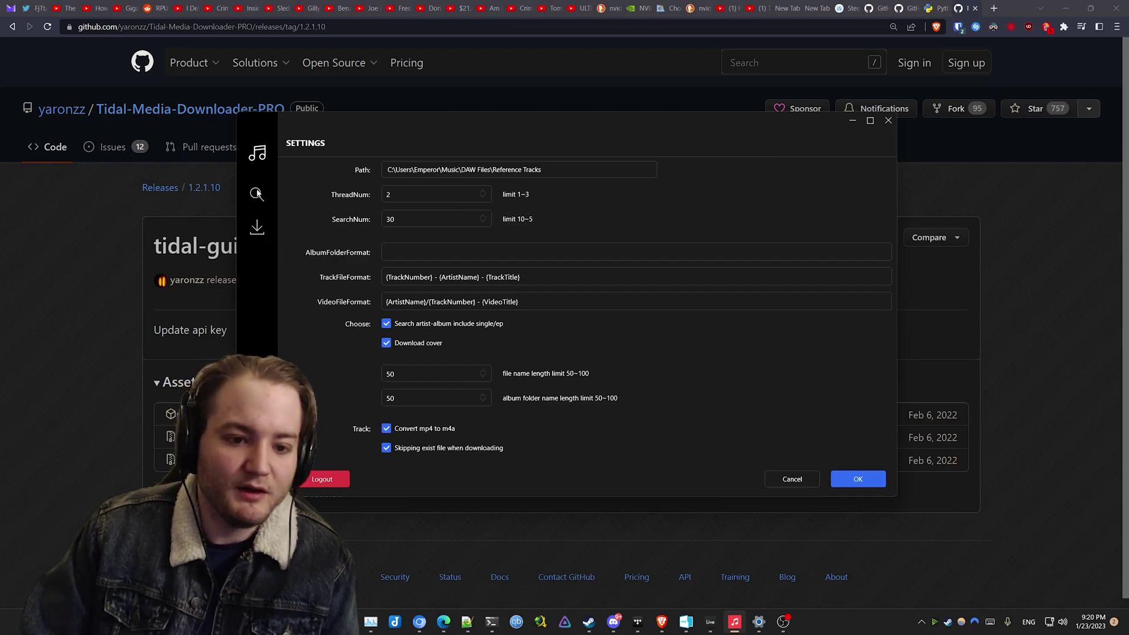
Open the LukHash album We Are Stardust from the search results and download all its tracks in HiFi quality.
left_click(259, 153)
left_click(264, 197)
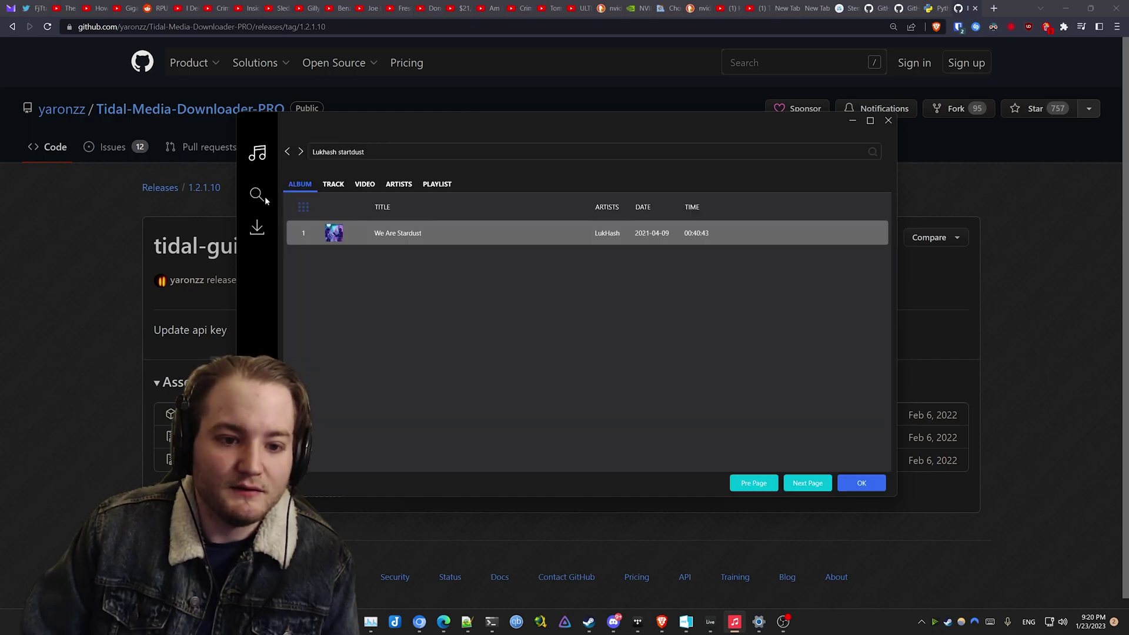
left_click(863, 482)
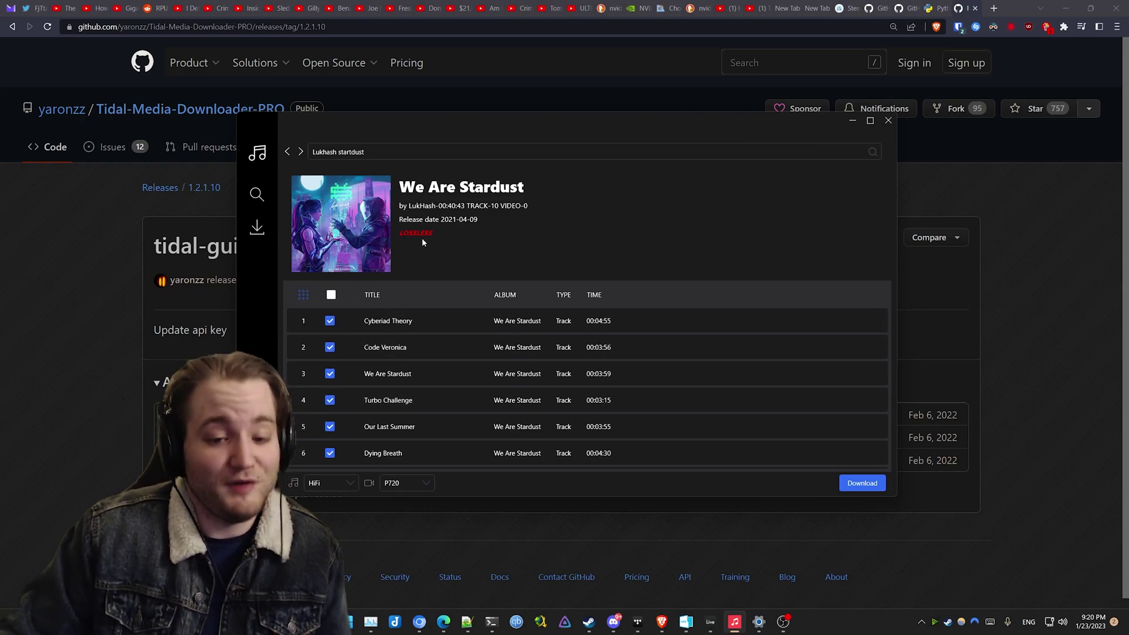
scroll(427, 355, "down", 3)
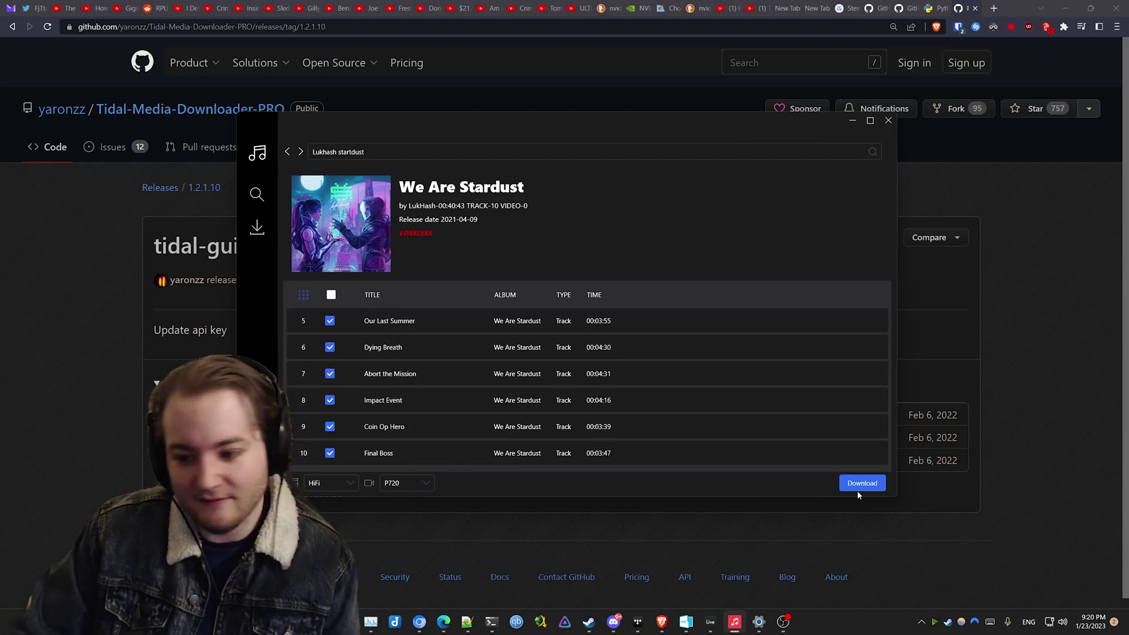
left_click(861, 482)
left_click(334, 486)
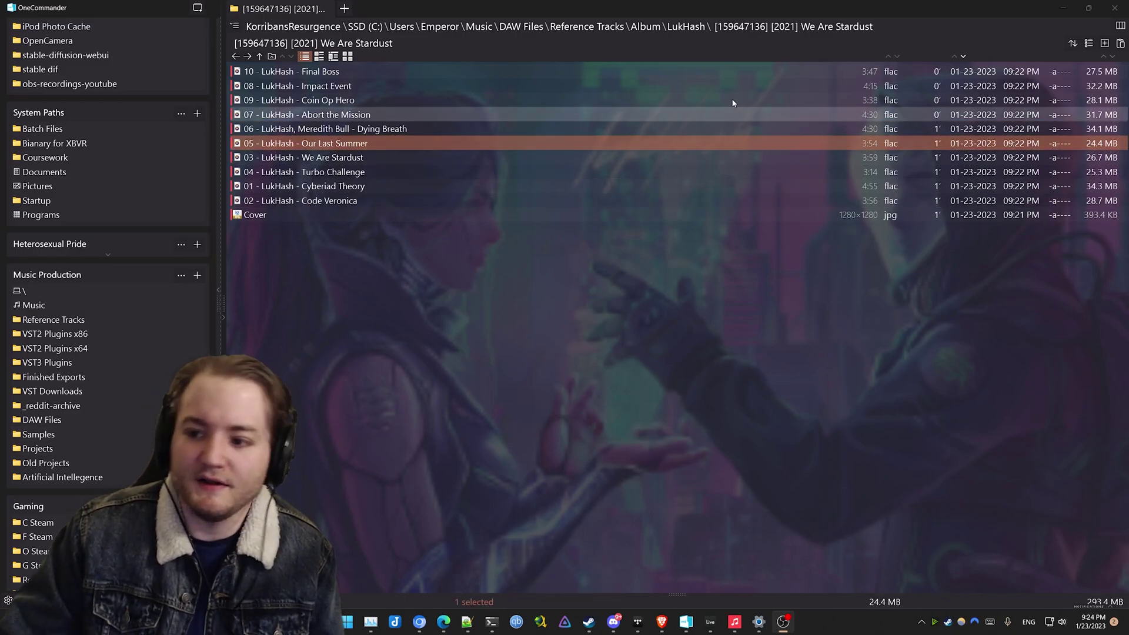
Look over the downloaded We Are Stardust FLAC files in the album folder.
left_click(734, 71)
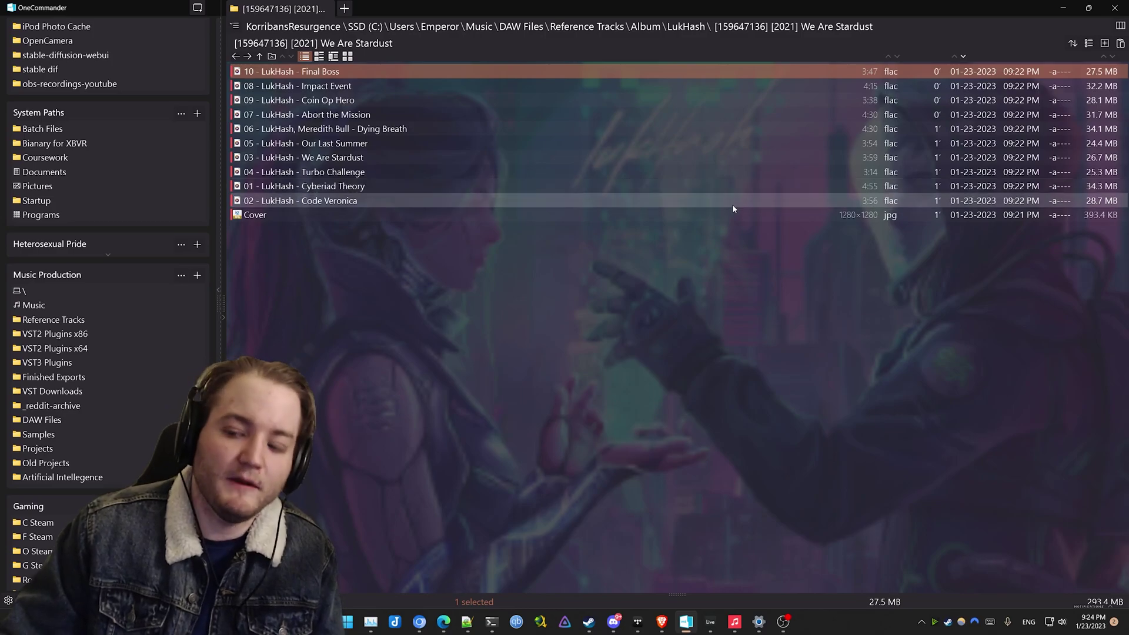
left_click(732, 204, "shift")
left_click(713, 280)
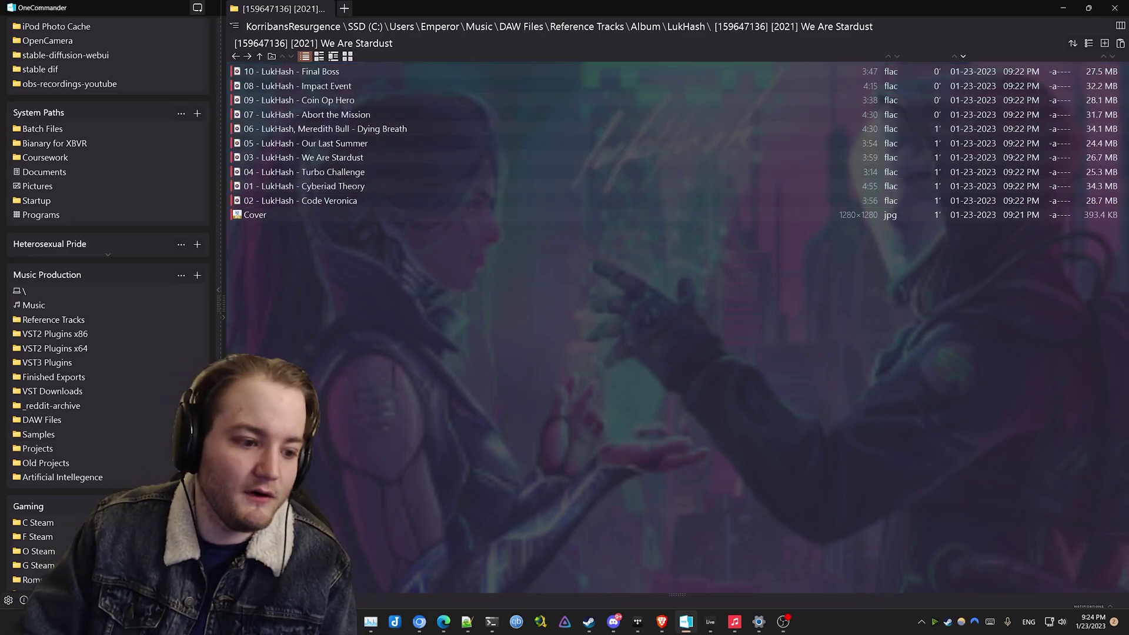
Play the downloaded track Our Last Summer in Media Player, moving the player window clear of the file list.
key("alt+Tab")
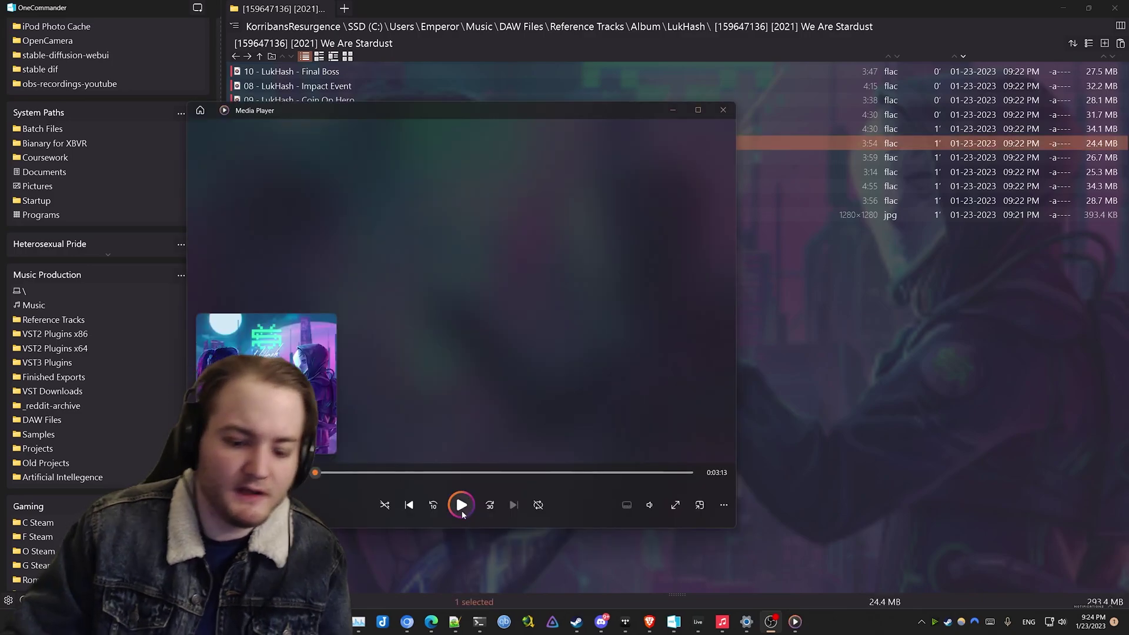
left_click_drag(435, 357, 566, 371)
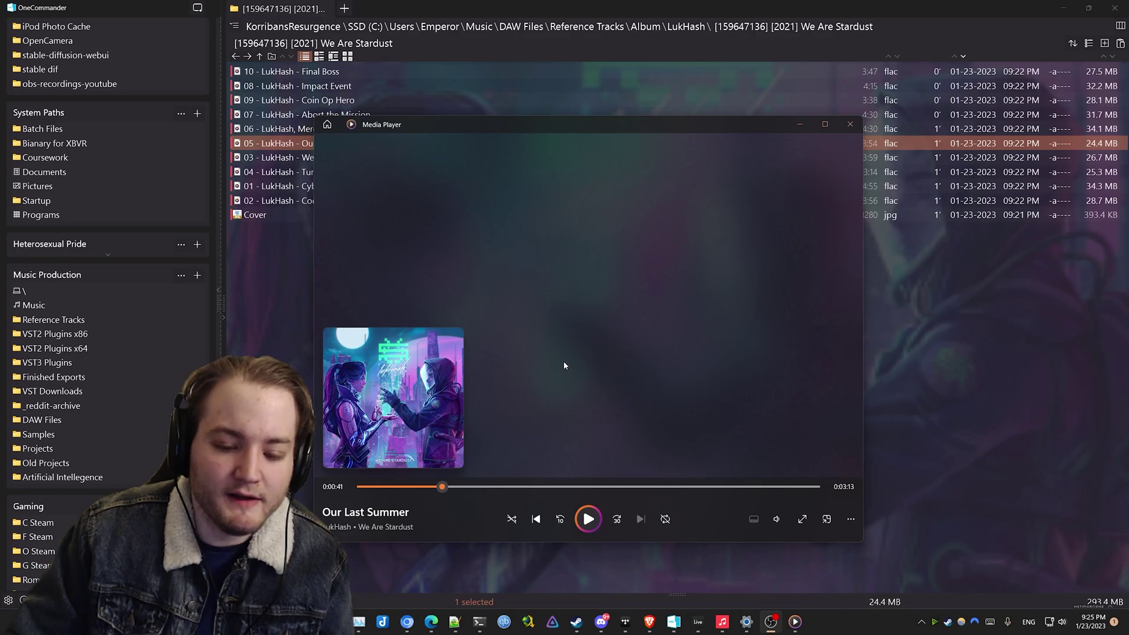
left_click_drag(567, 366, 666, 402)
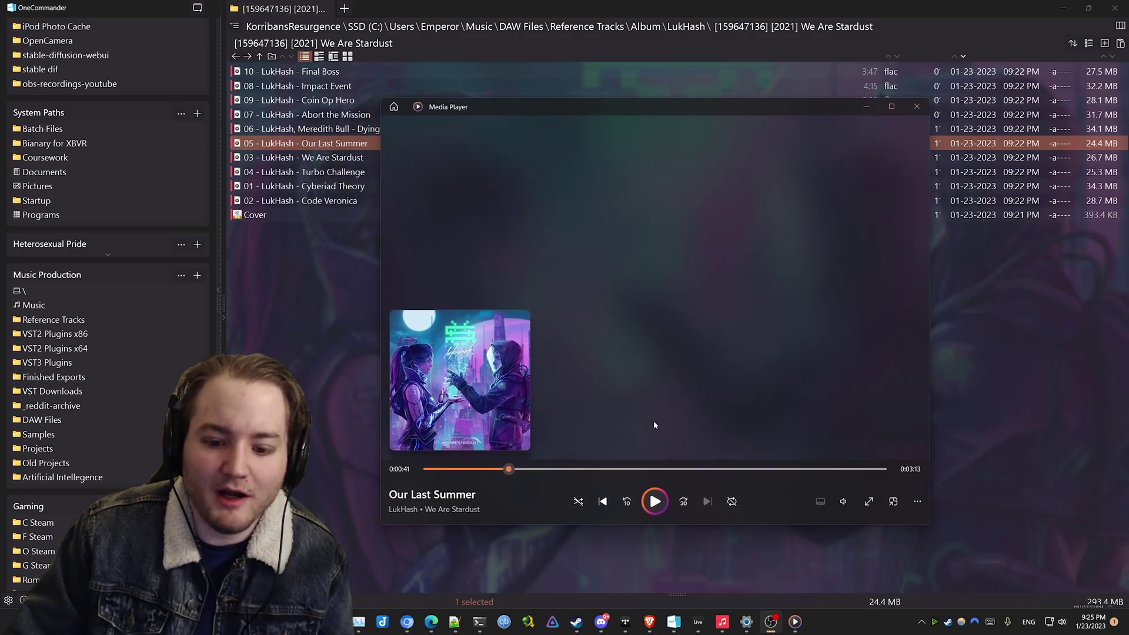
left_click(654, 501)
left_click(597, 471)
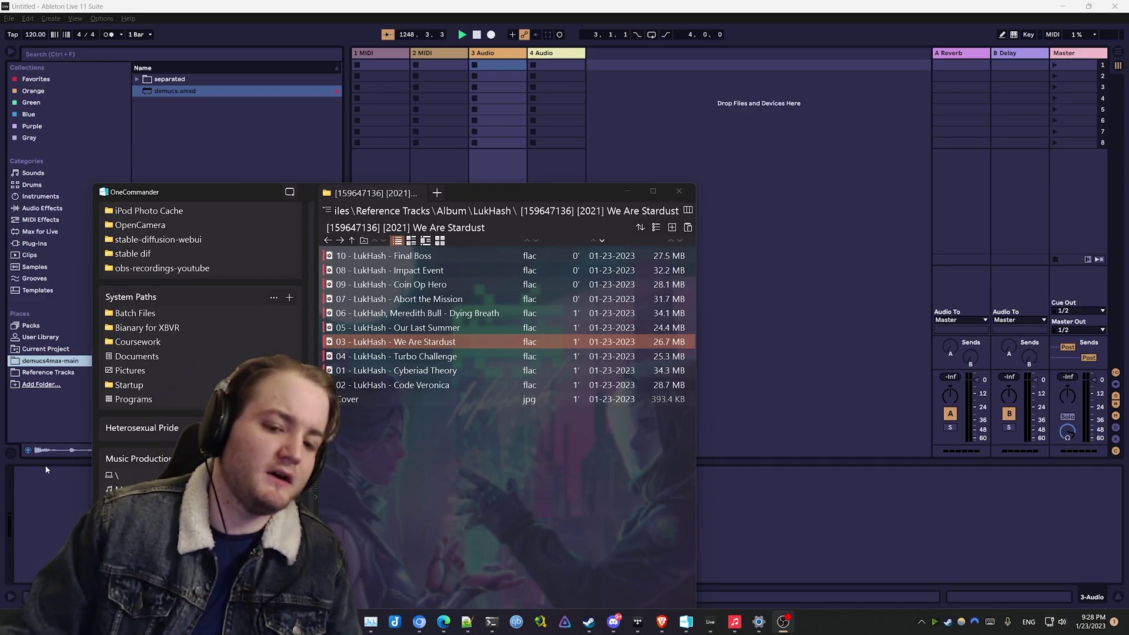
Switch to Ableton Live's Arrangement View and start playback from the beginning of the timeline.
left_click(616, 120)
key("Tab")
left_click(940, 127)
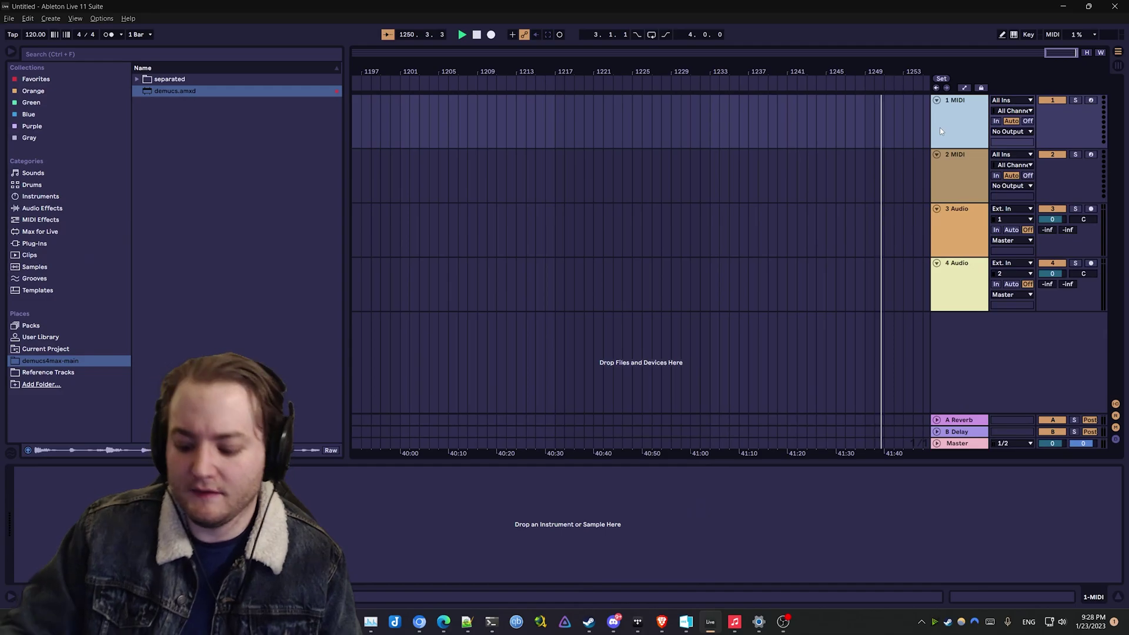
key("Home")
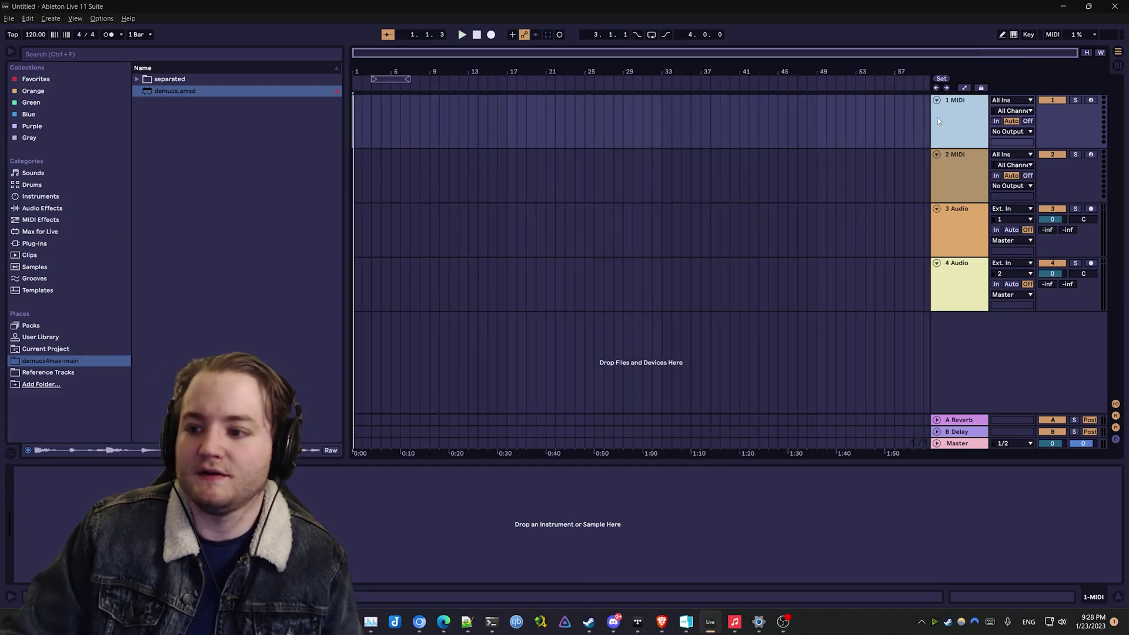
key("space")
Delete the two MIDI tracks and the 3 Audio track, keeping only the last audio track.
left_click(972, 295, "shift")
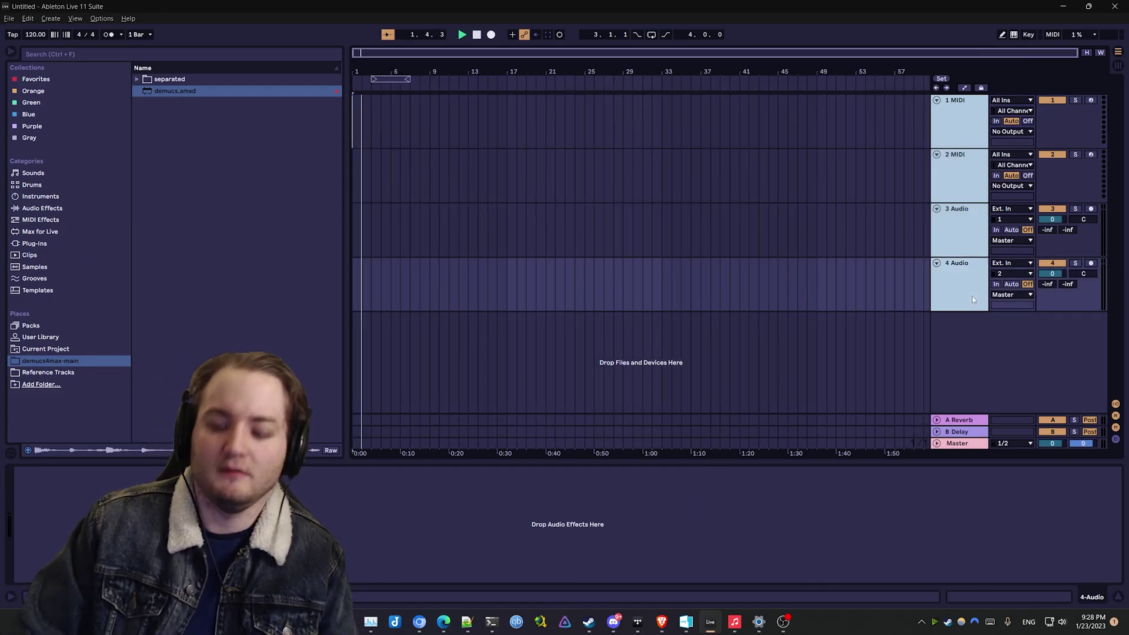
left_click(961, 115)
left_click(965, 239, "shift")
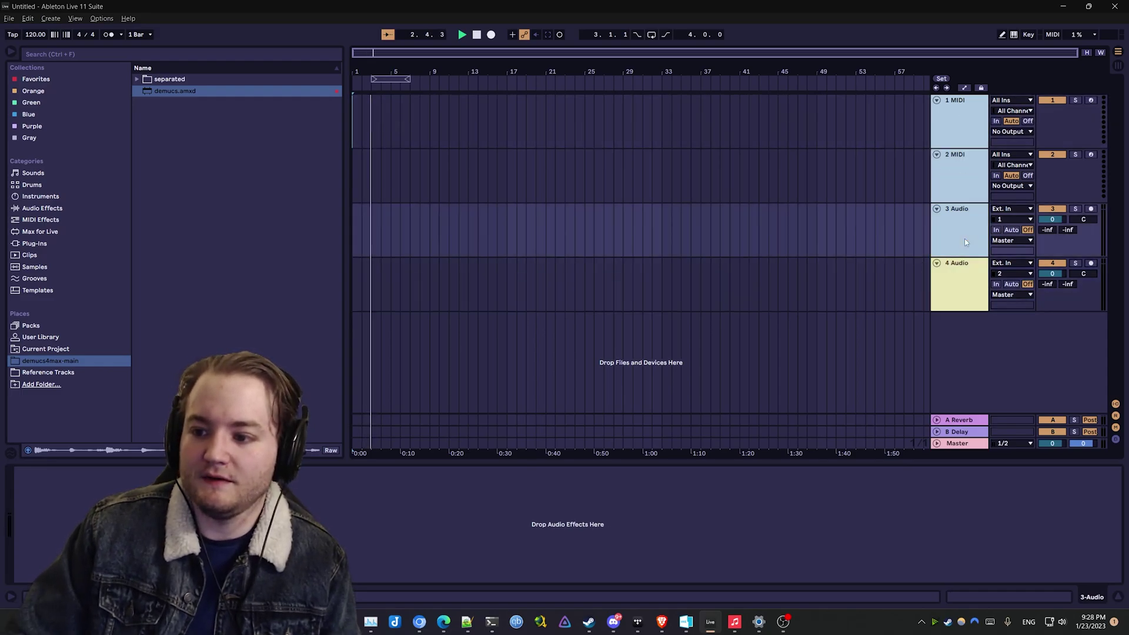
key("Delete")
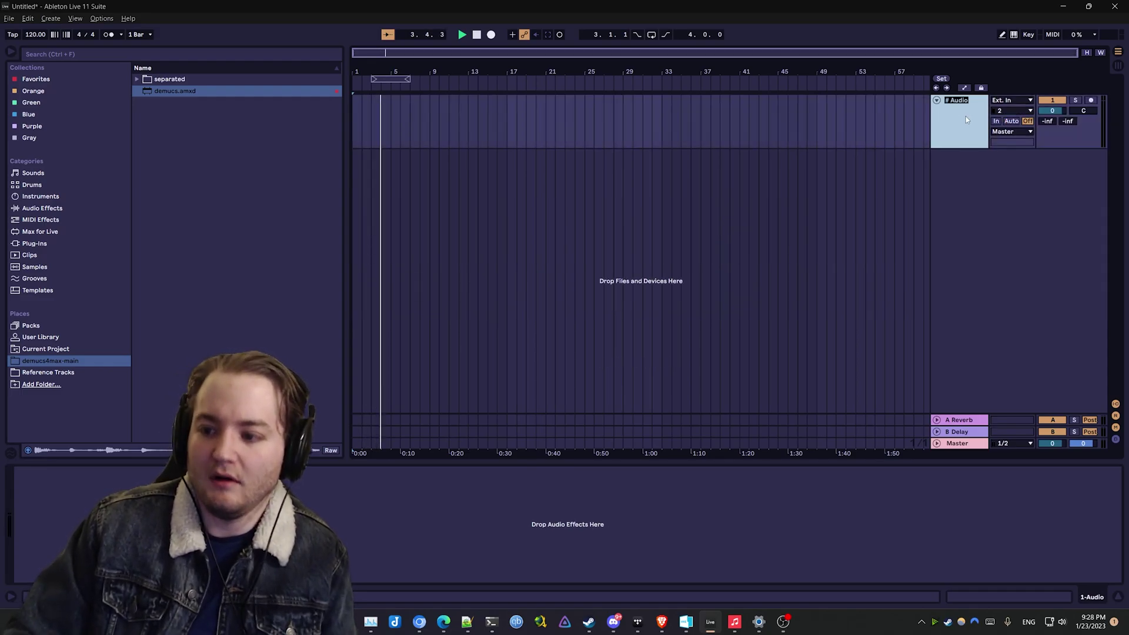
Rename the remaining audio track REF MASTER and set its colour to white.
type("RE")
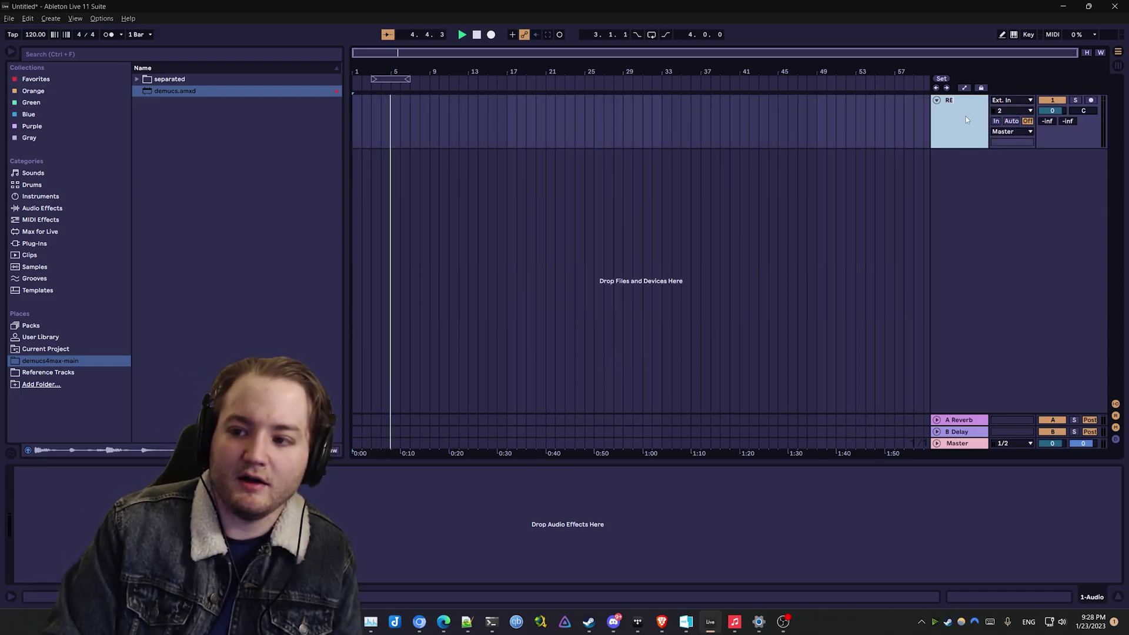
type("F MAS")
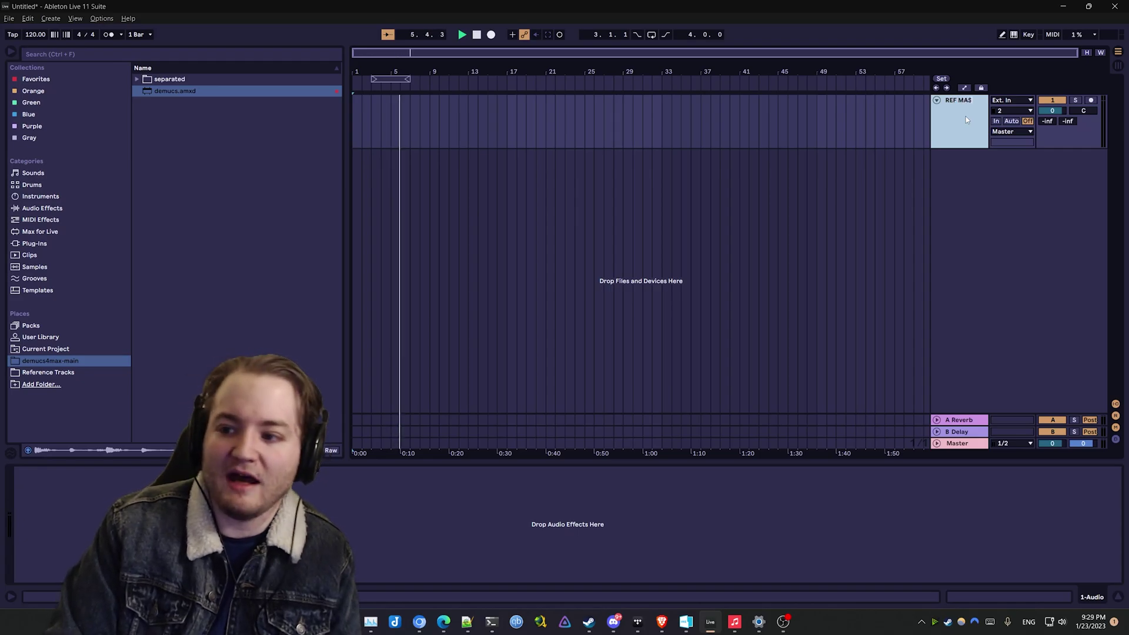
type("TER")
key("Return")
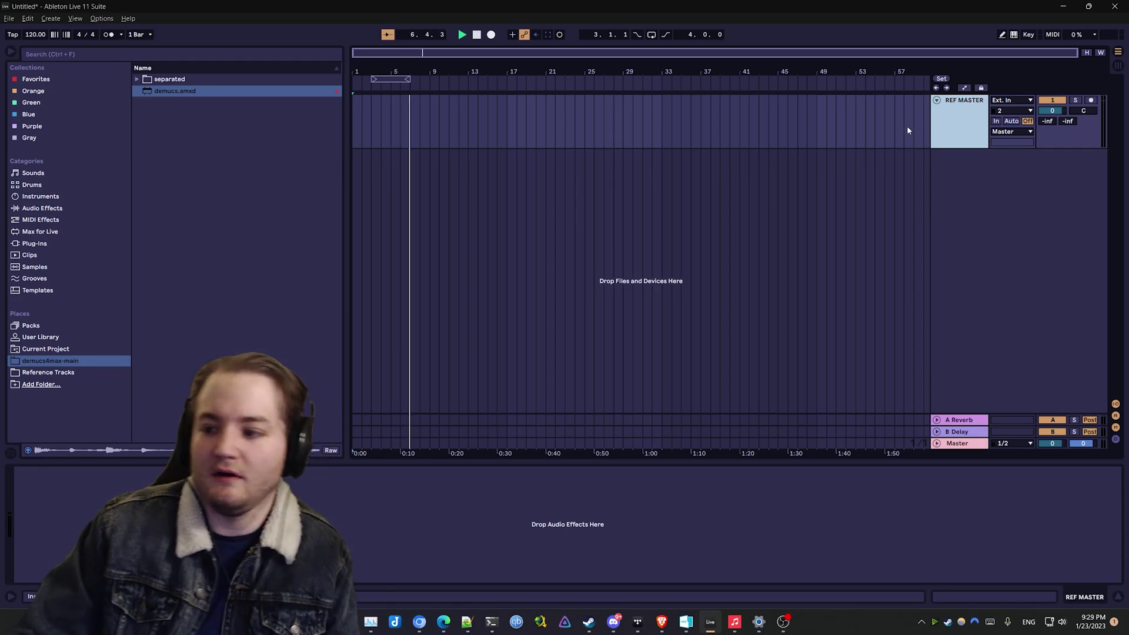
right_click(907, 127)
right_click(951, 108)
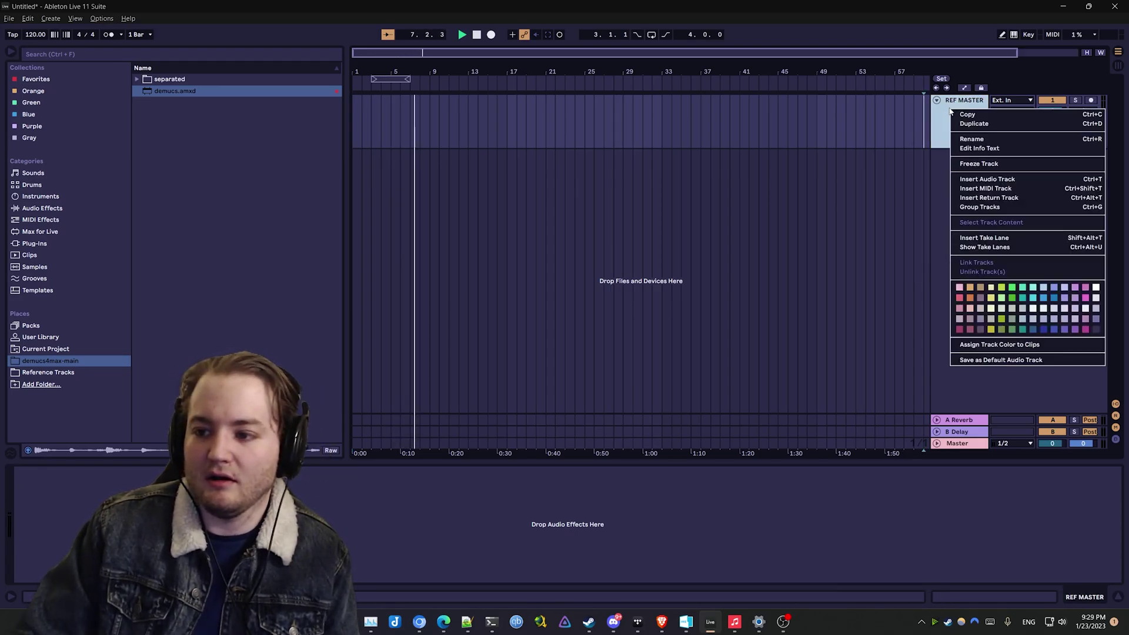
left_click(1095, 287)
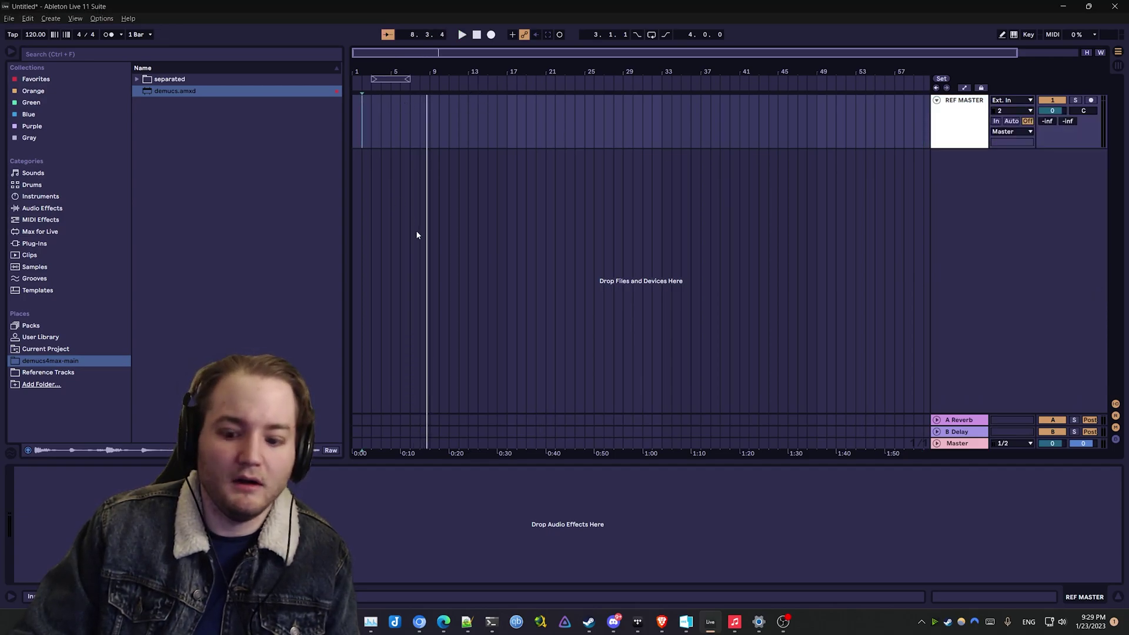
Switch to OneCommander and pick the file 03 - LukHash - We Are Stardust as the reference song.
key("super+Tab")
left_click(573, 182)
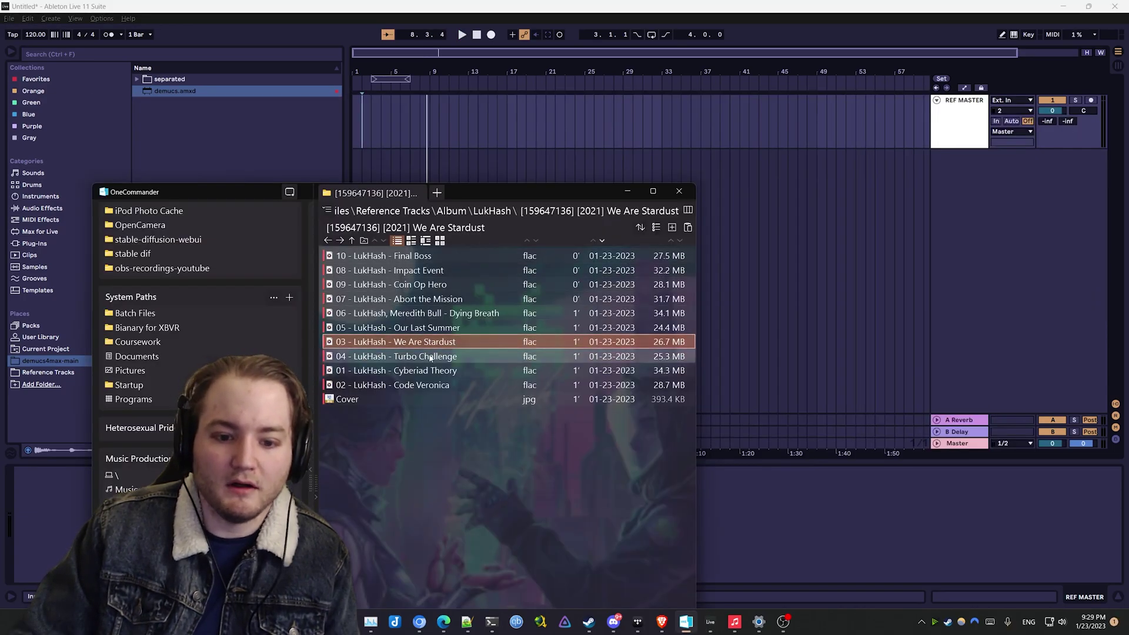
left_click_drag(430, 343, 388, 297)
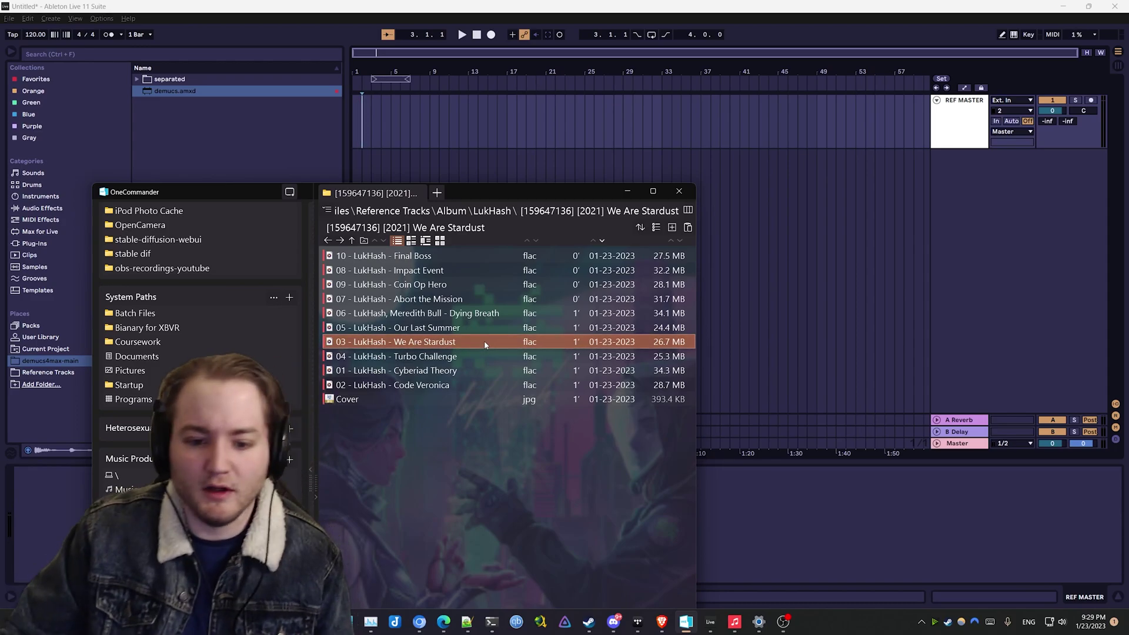
Switch to Tunebat in the browser and search for Lukhash stardust to find the tempo of We Are Stardust.
key("alt+Tab")
key("alt+Tab")
key("alt+Tab")
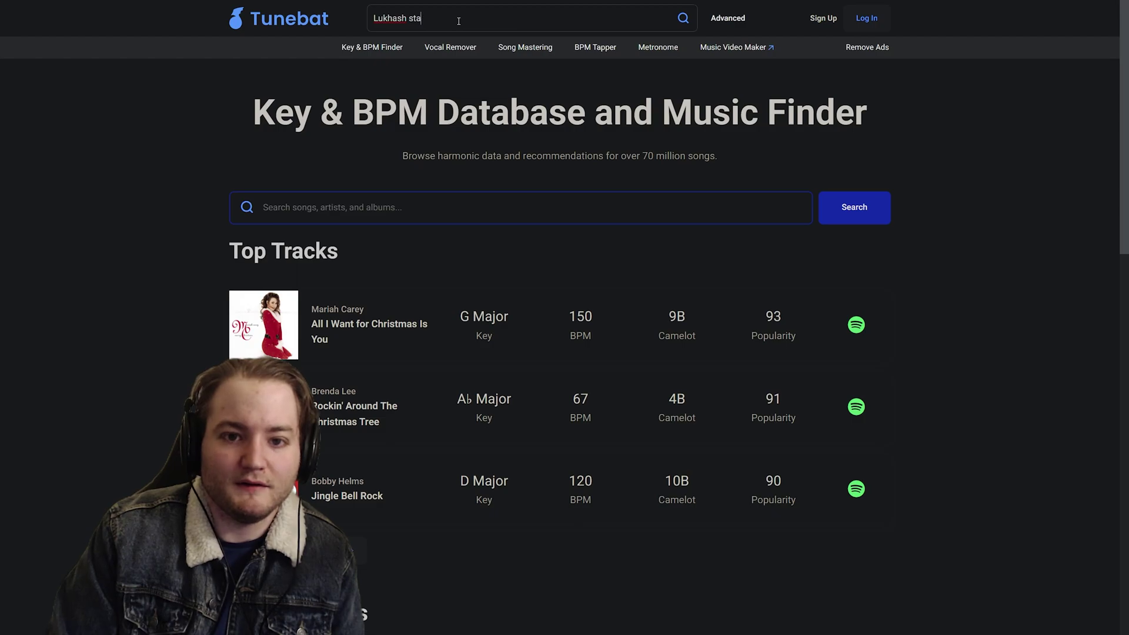
key("Return")
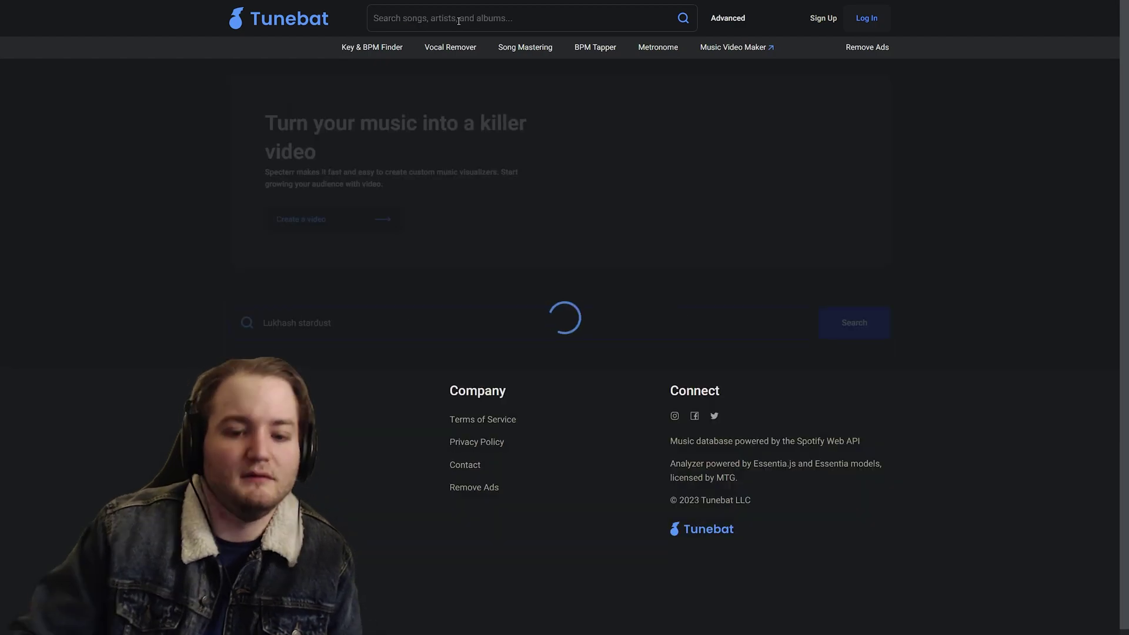
key("super+Tab")
key("Return")
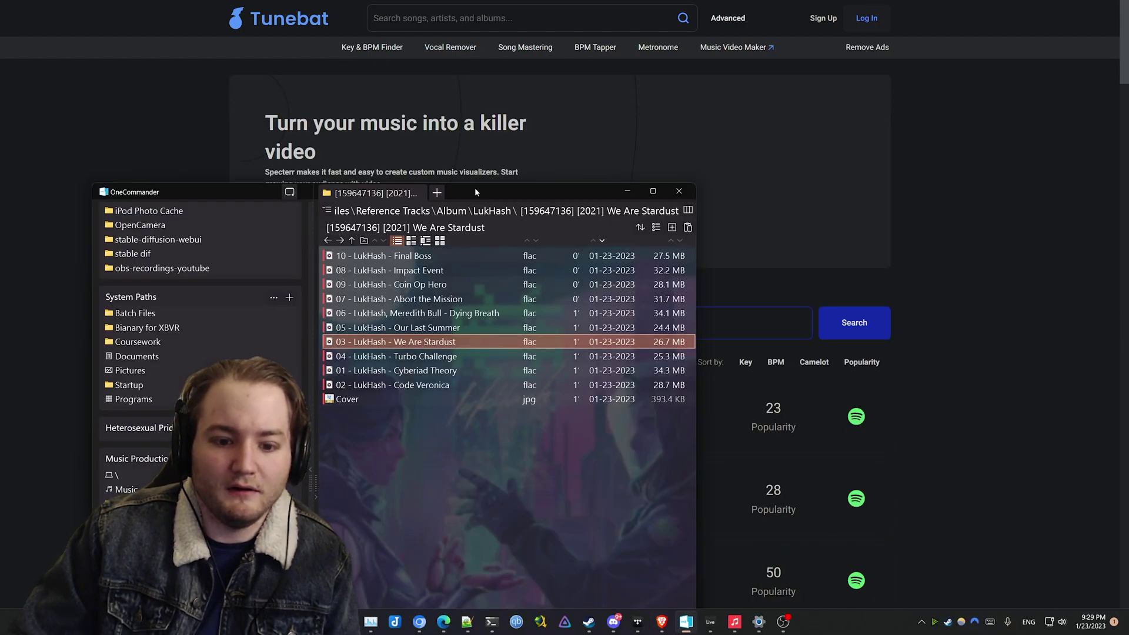
key("alt+Tab")
scroll(451, 471, "down", 4)
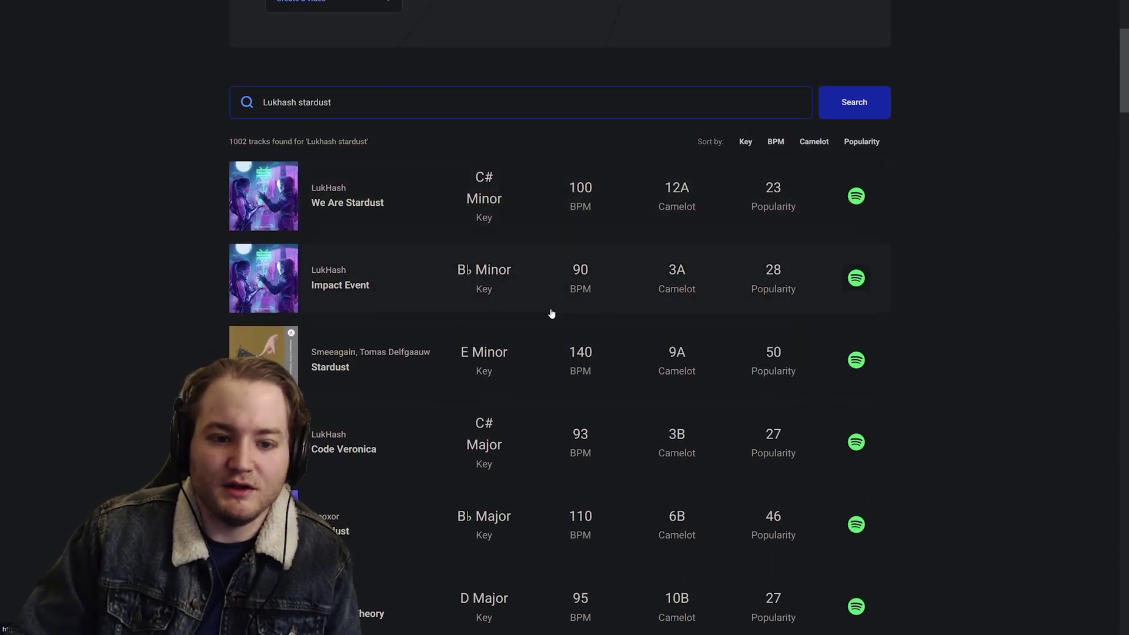
Switch to Ableton Live and set the project tempo to 100 BPM.
key("super+Tab")
key("Return")
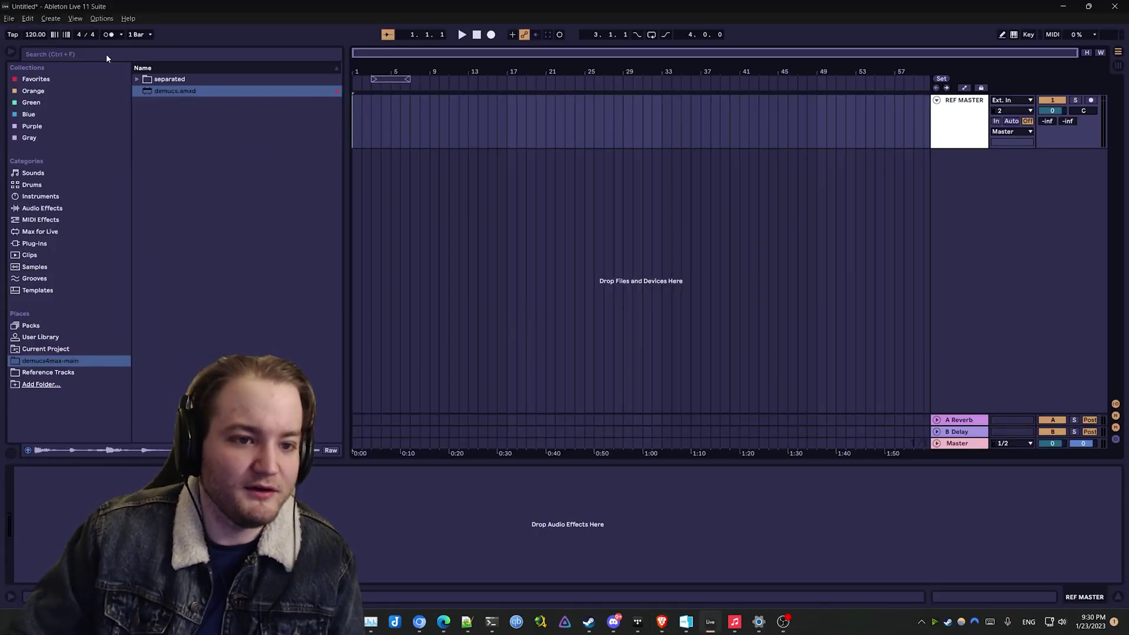
left_click(381, 110)
left_click(40, 36)
type("100")
key("Return")
Bring 03 - LukHash - We Are Stardust from OneCommander to the start of the REF MASTER track and open its clip details.
key("alt+Tab")
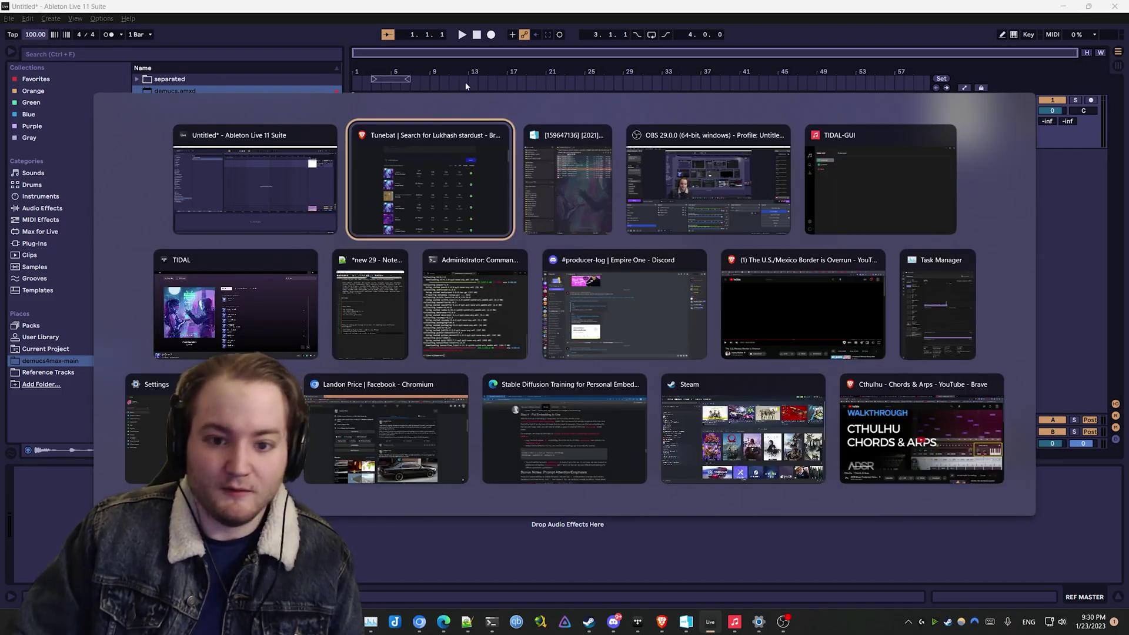
key("alt+Tab")
key("alt+Tab")
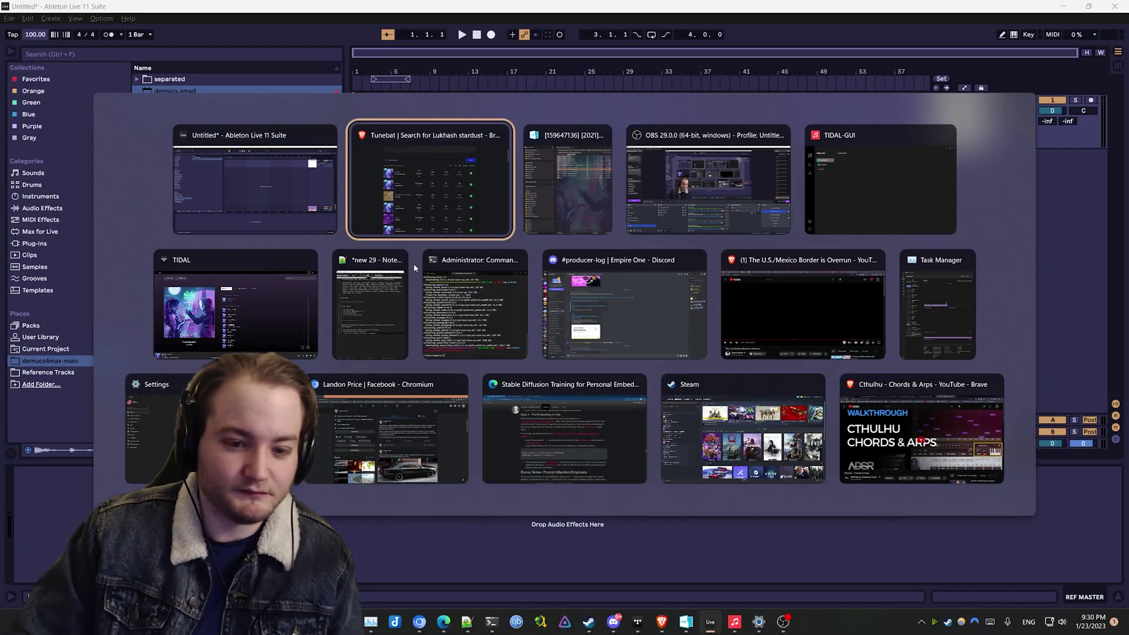
key("alt+Tab")
left_click_drag(350, 311, 355, 119)
left_click(439, 120)
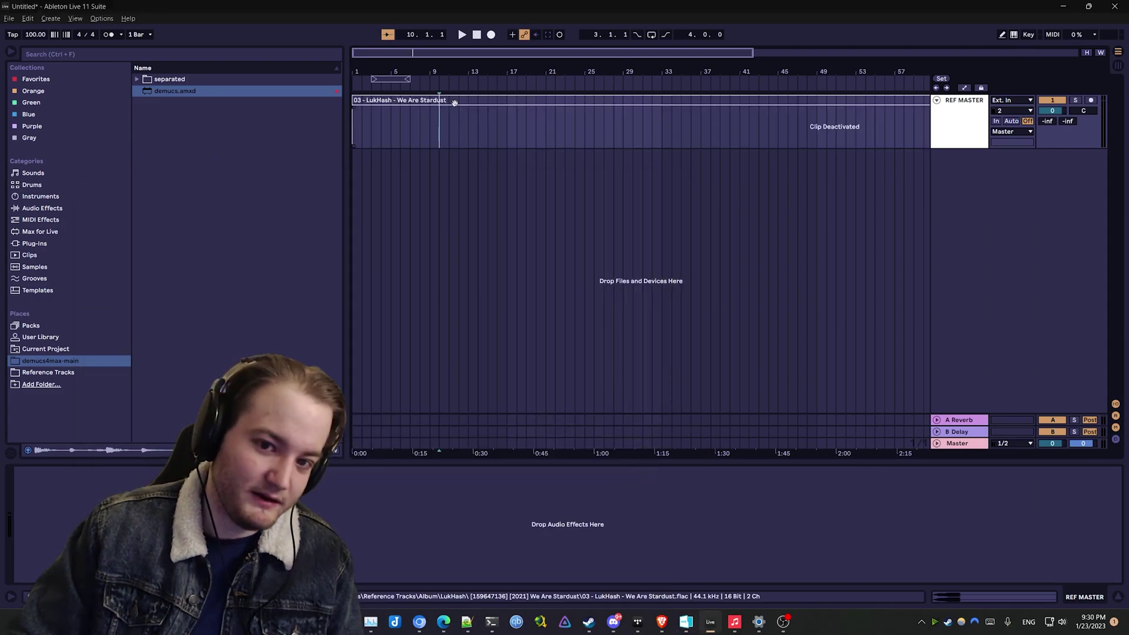
double_click(453, 101)
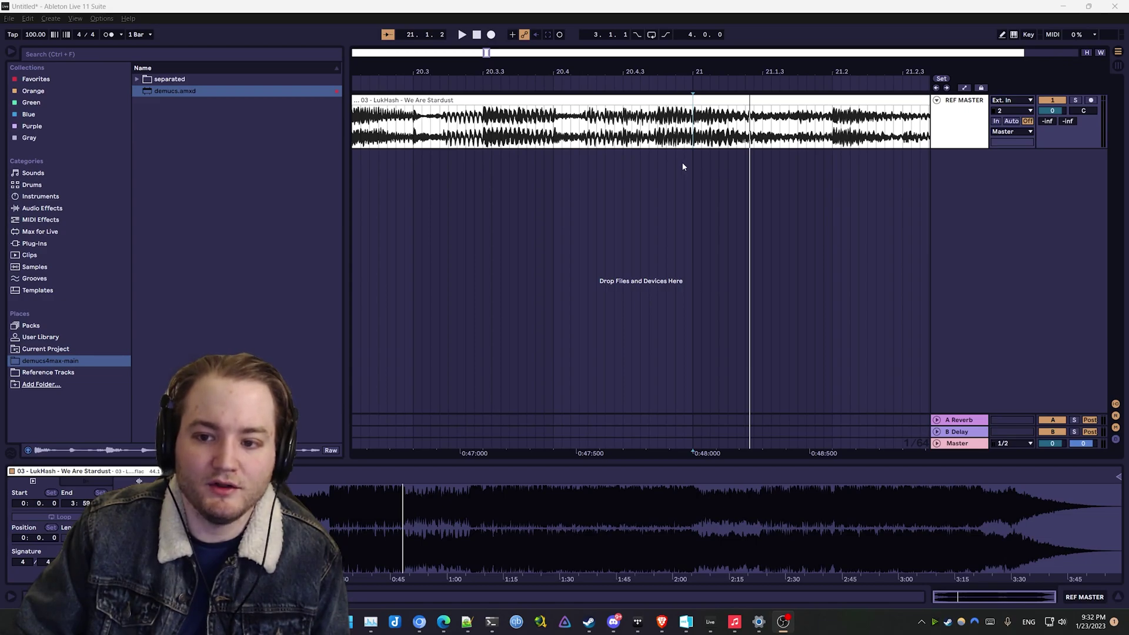
Play the song from around bar 21 and check that its beats line up with the grid.
left_click(693, 136)
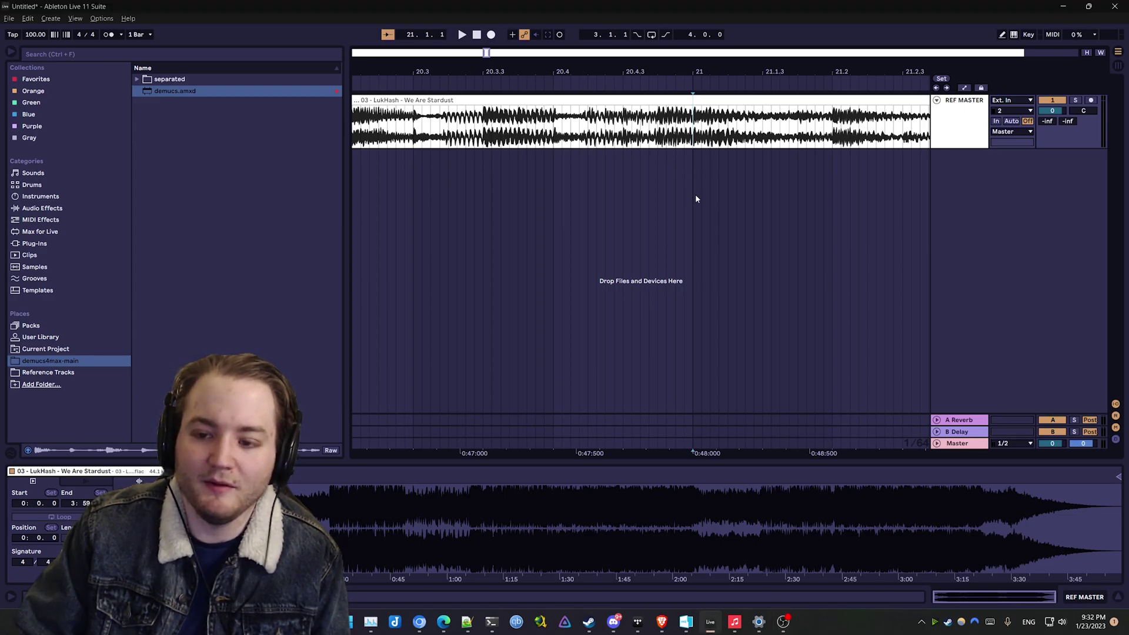
key("minus")
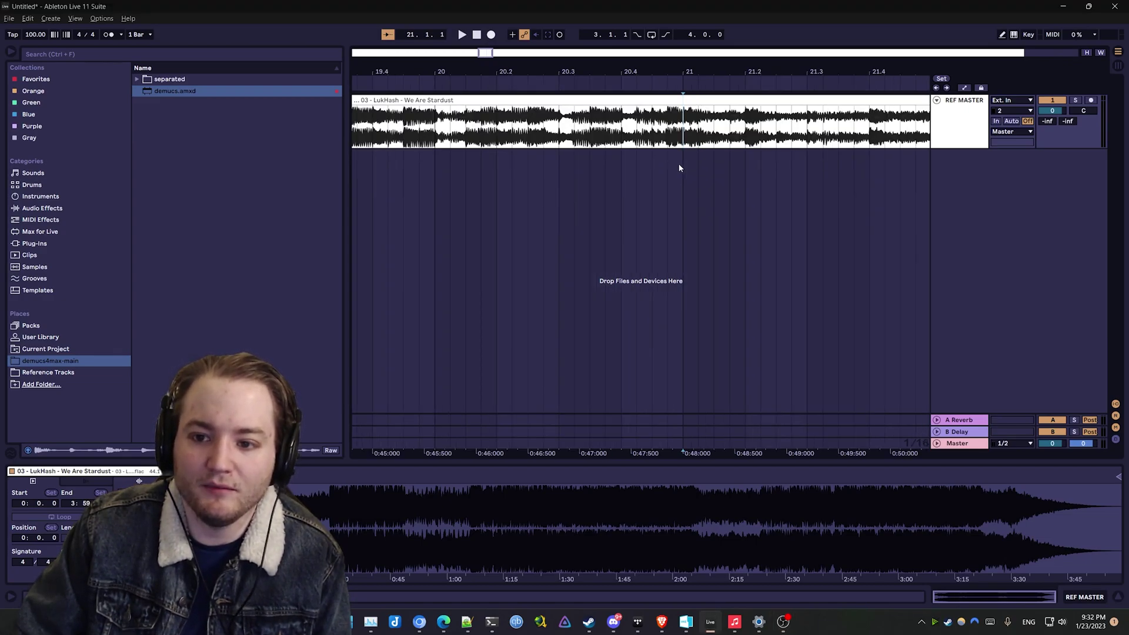
key("space")
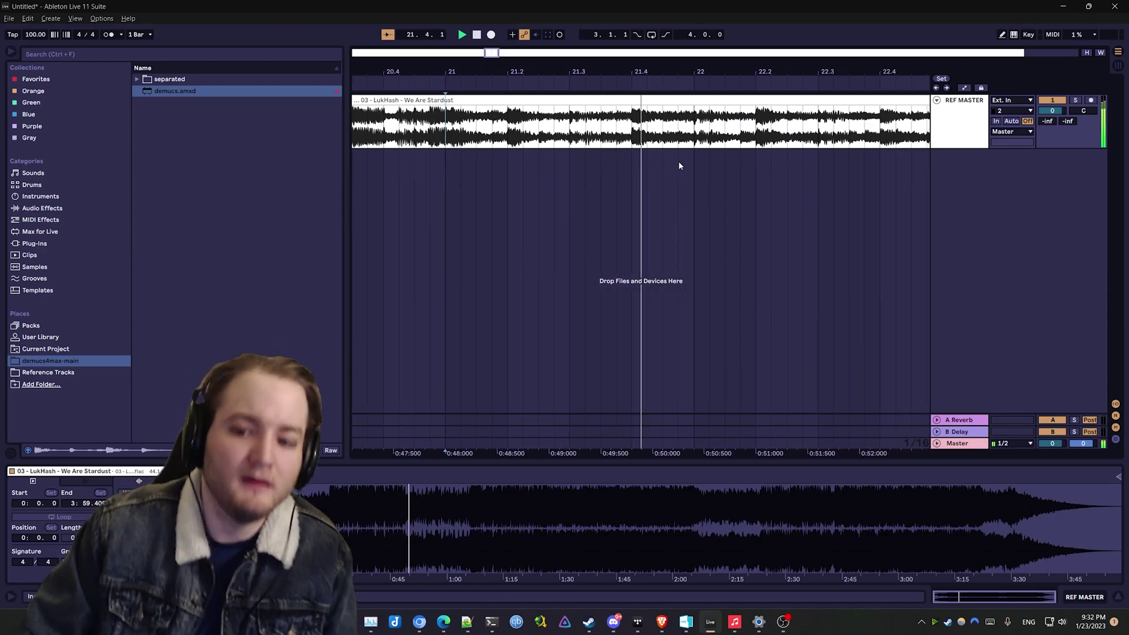
key("plus")
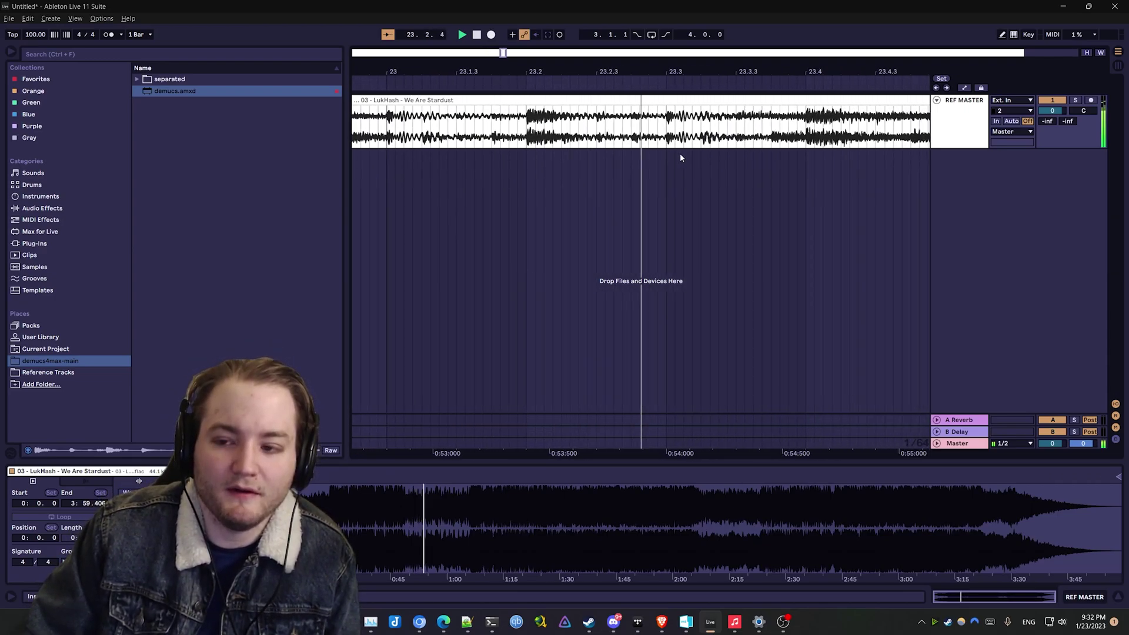
scroll(680, 157, "down", 2)
key("space")
key("space")
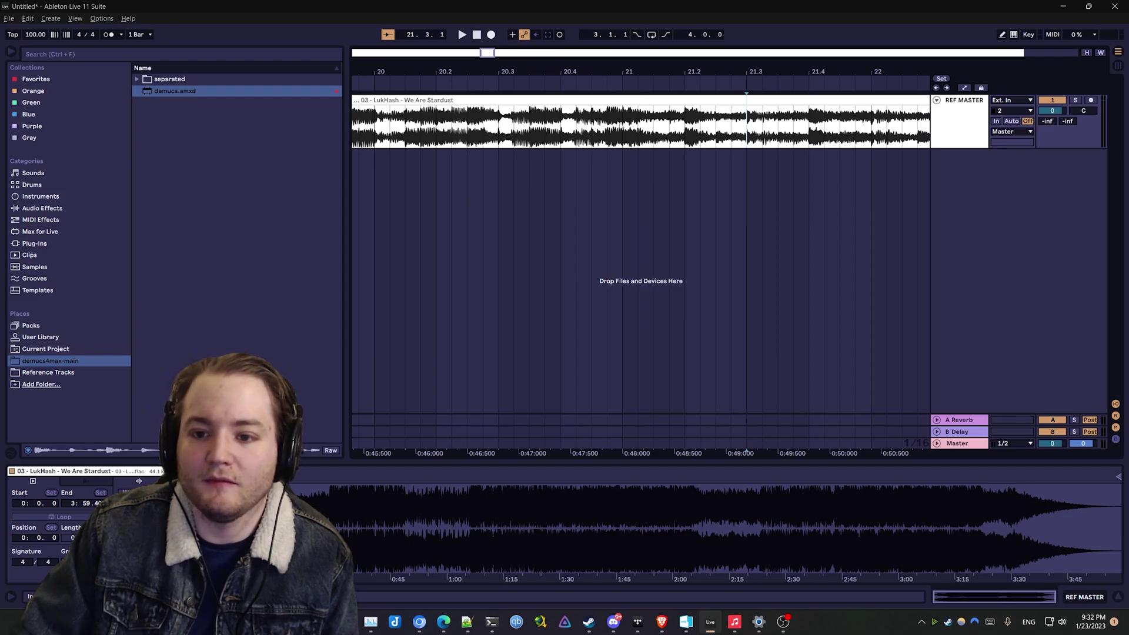
scroll(629, 125, "down", 2)
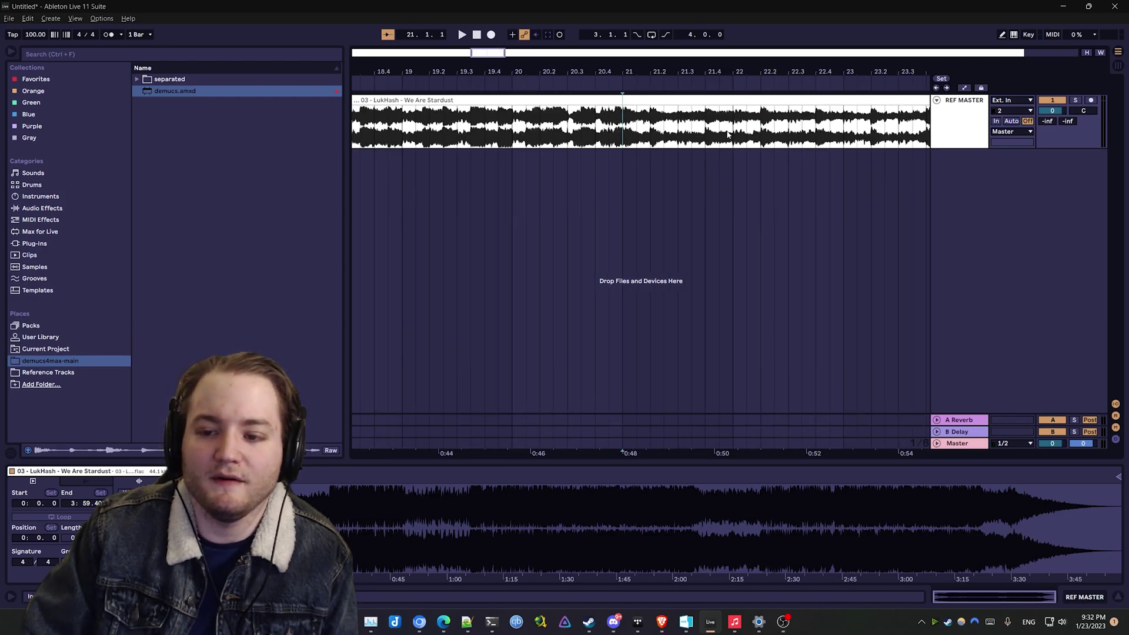
key("space")
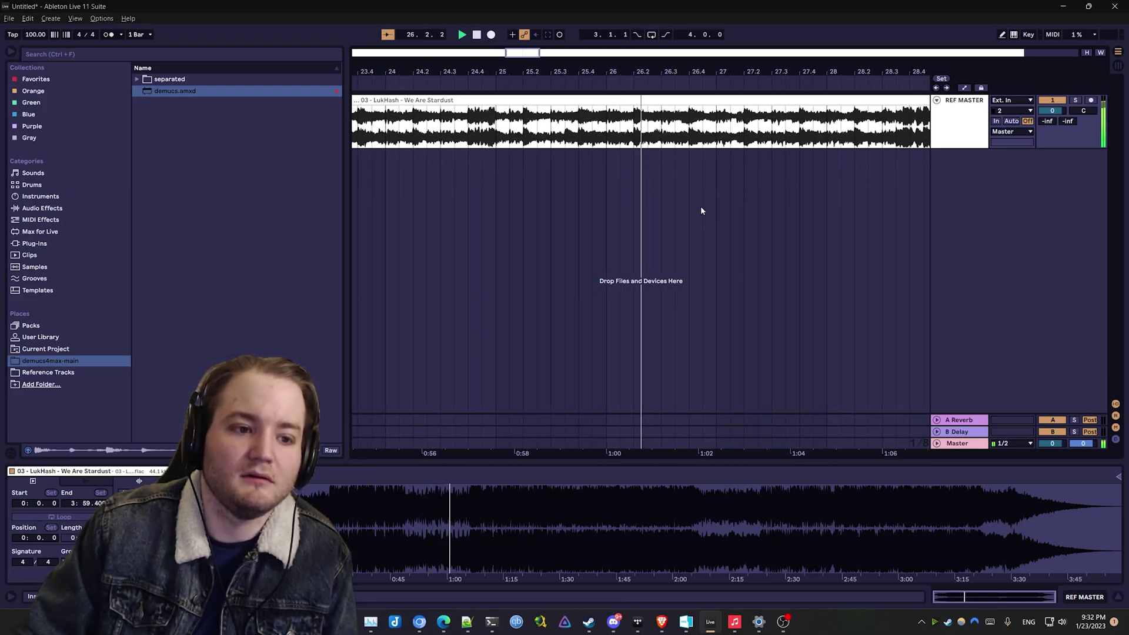
key("space")
key("space")
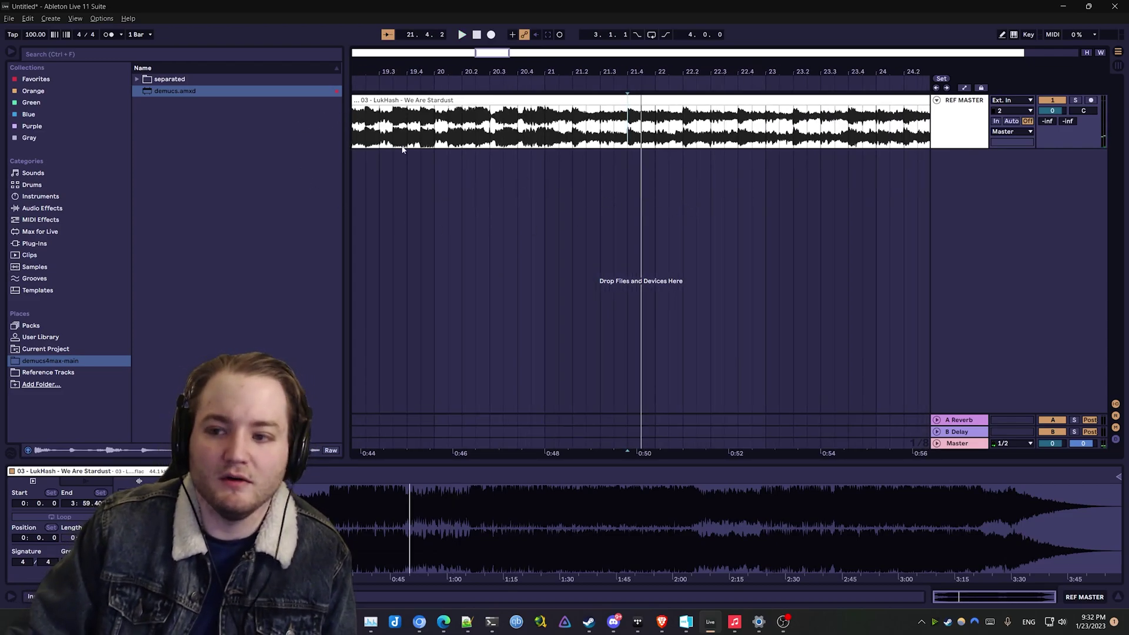
Add the demucs.amxd device to the REF MASTER track and start the stem separation.
left_click(213, 92)
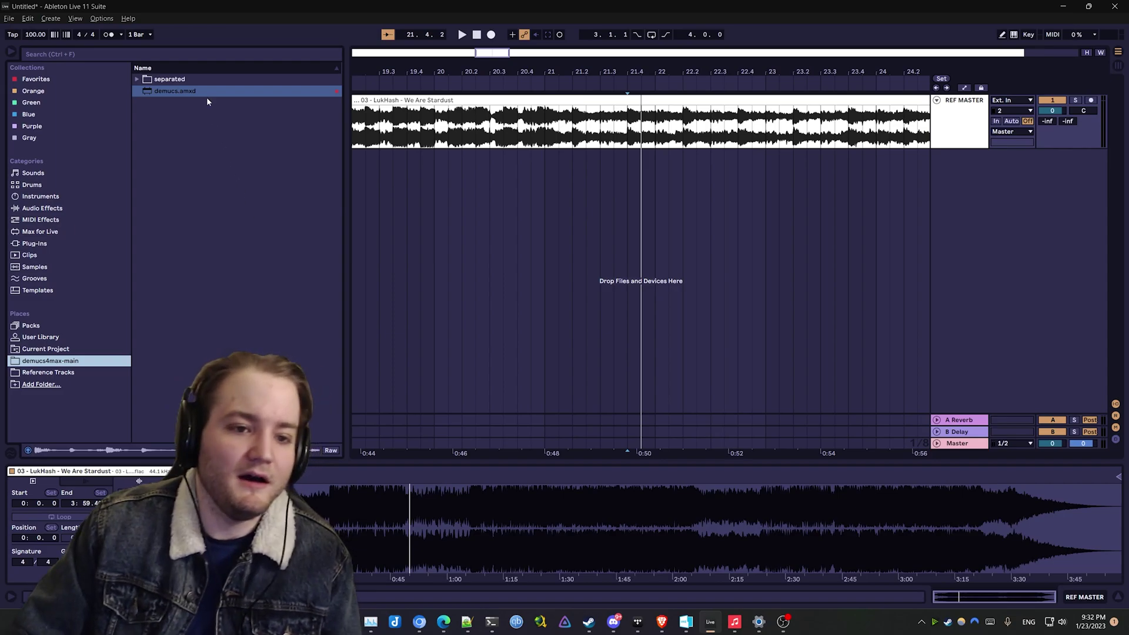
left_click_drag(213, 94, 891, 133)
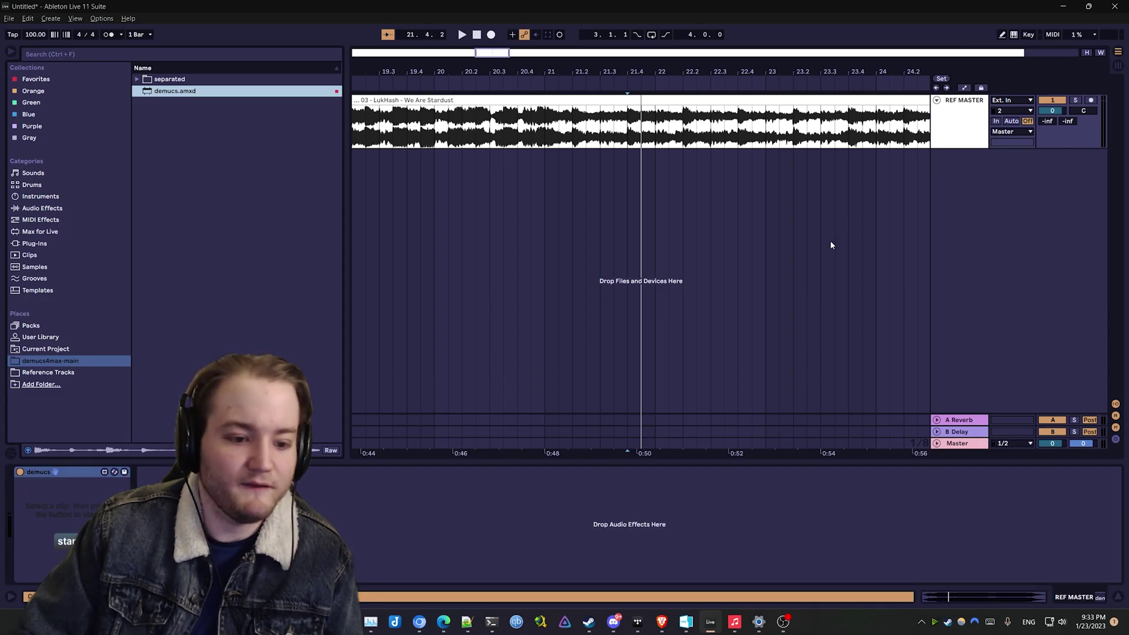
left_click(67, 541)
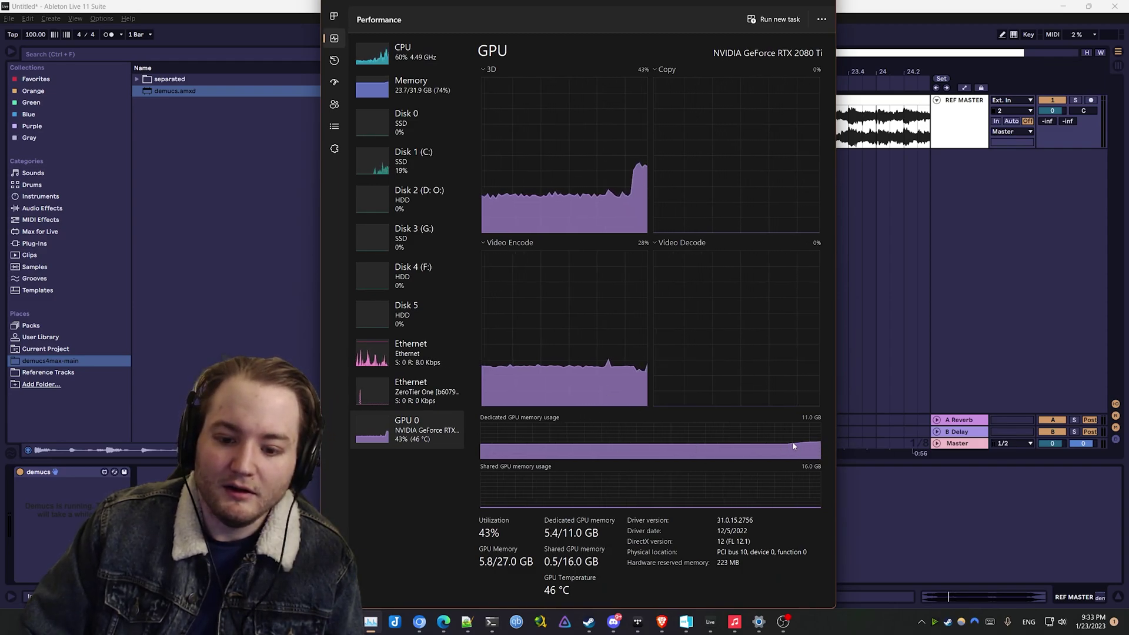
left_click_drag(703, 352, 0, 359)
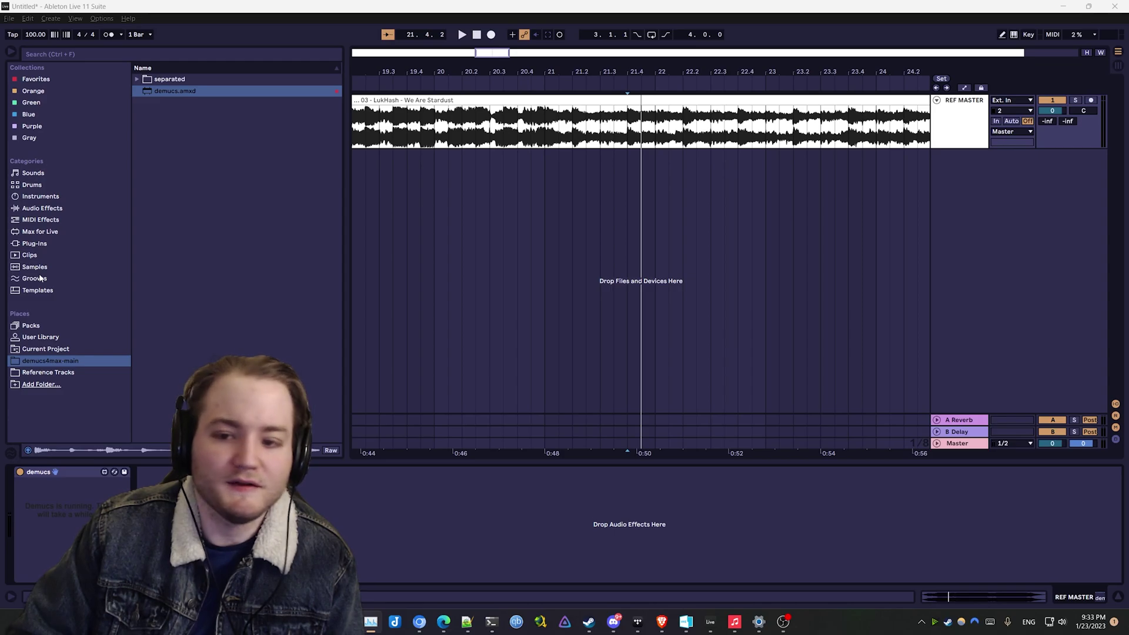
Switch to OneCommander and open the 03 - LukHash - We Are Stardust stem folder inside htdemucs, moving the window clear of the tracks.
key("alt+Tab")
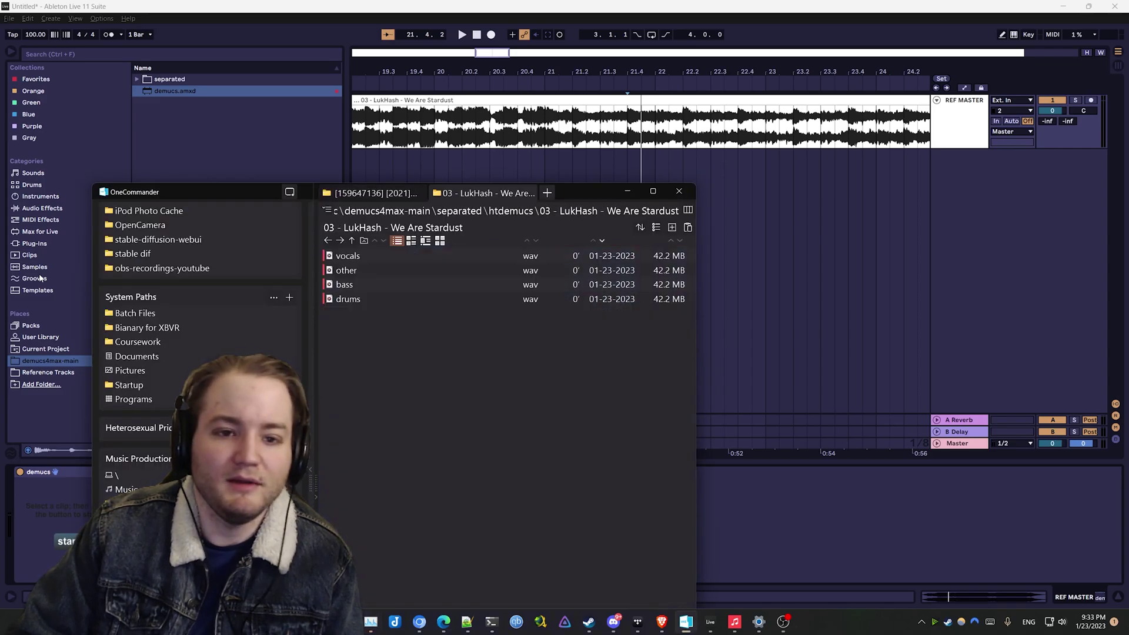
left_click_drag(622, 463, 458, 415)
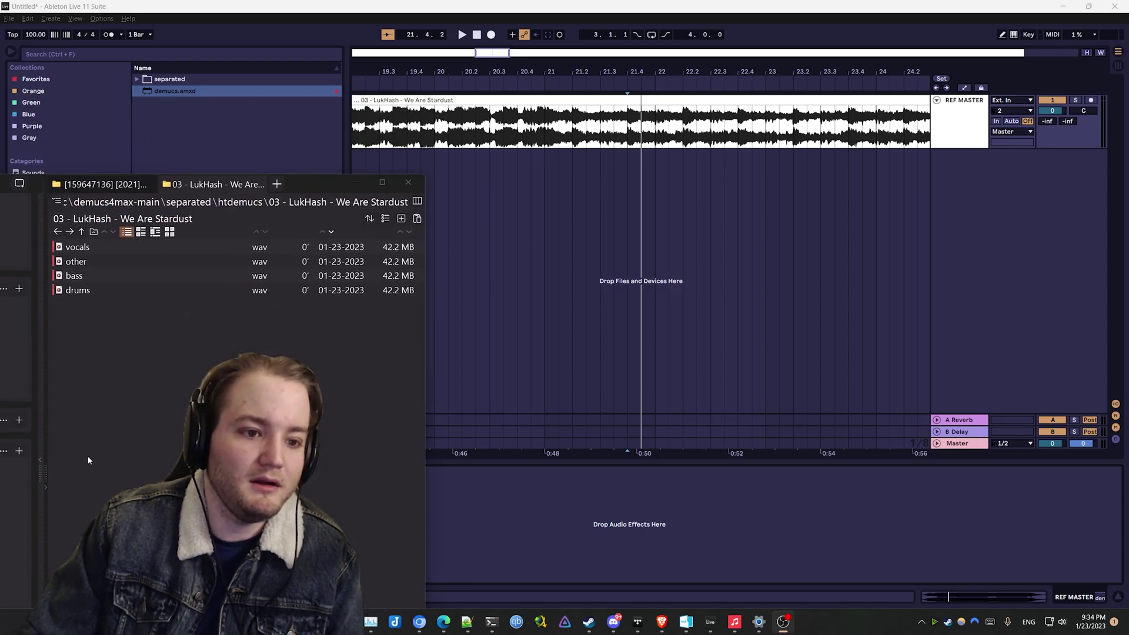
left_click_drag(315, 184, 307, 263)
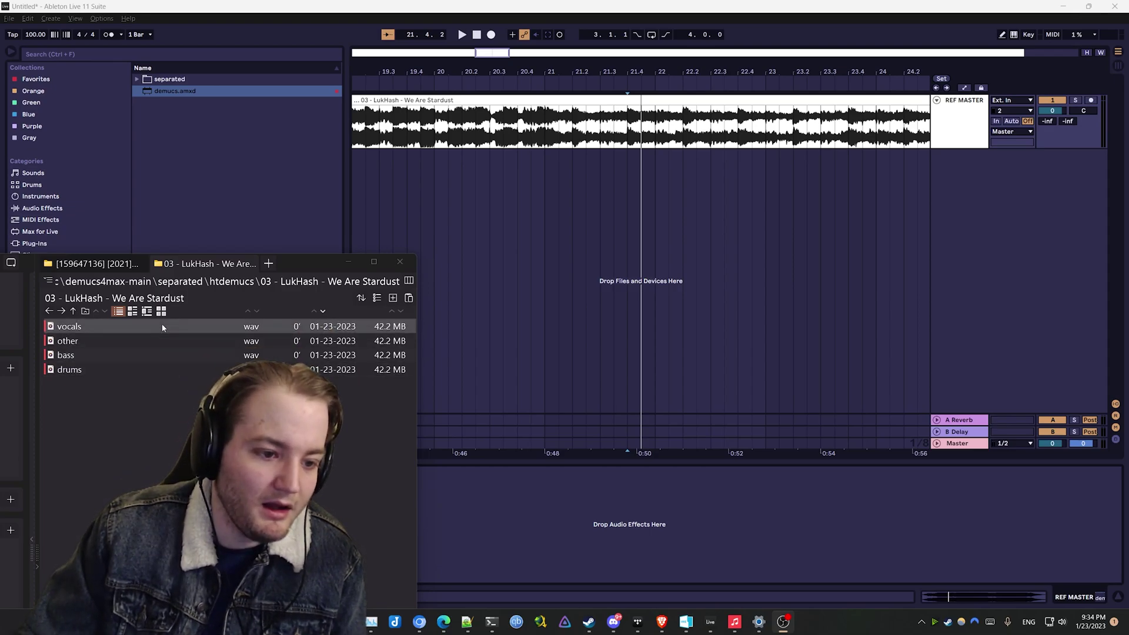
left_click(239, 284)
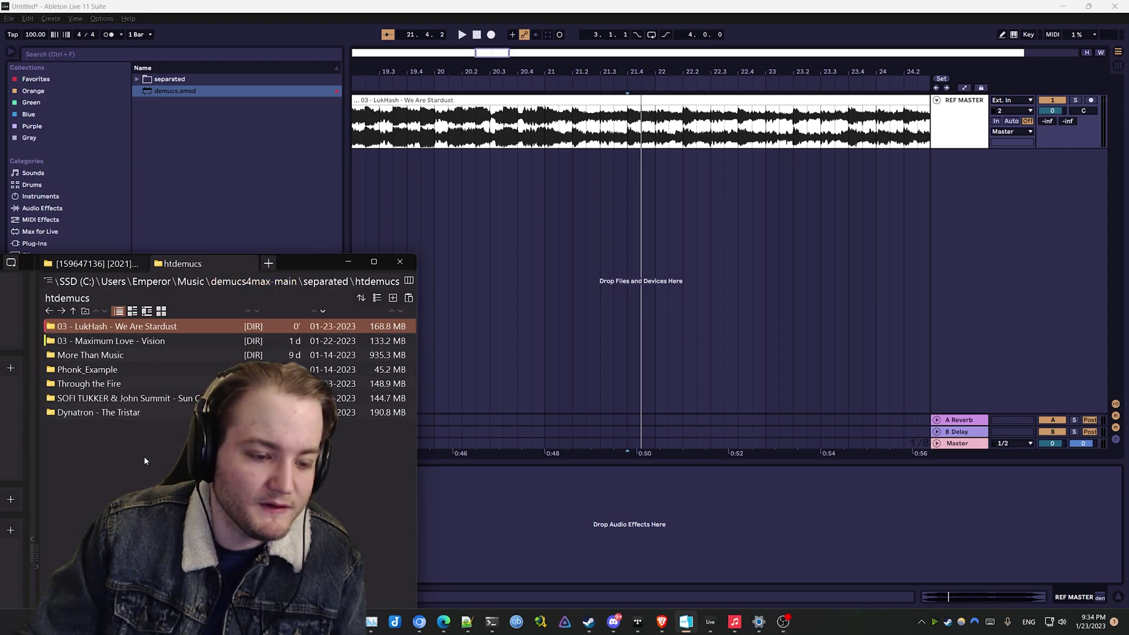
double_click(246, 326)
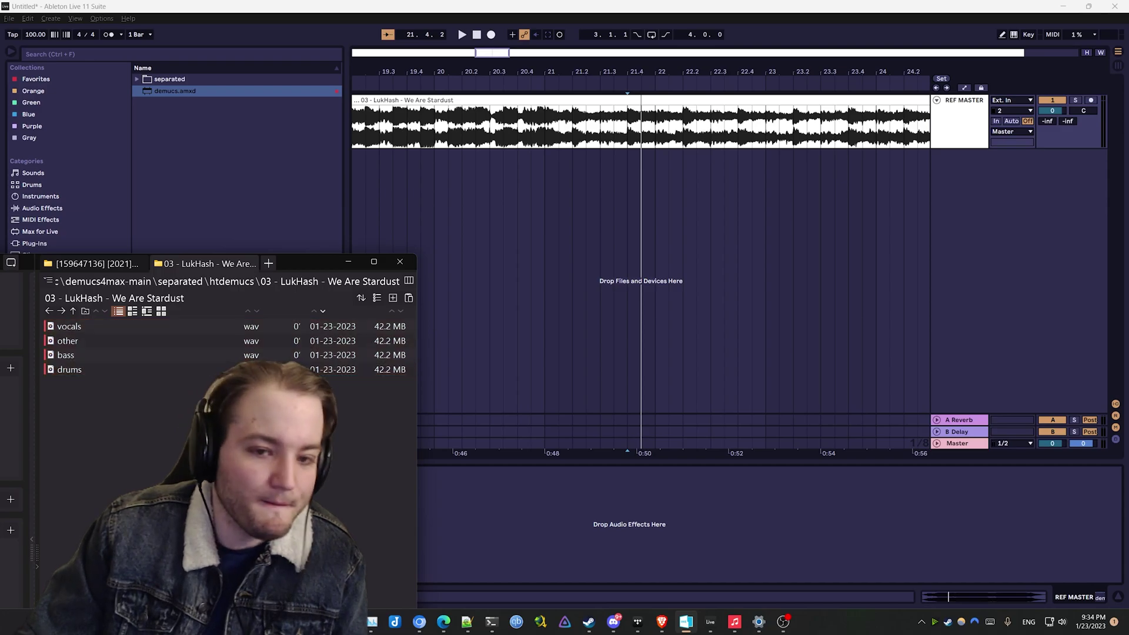
Insert a new audio track below REF MASTER in Ableton Live and rename it Drums.
left_click(958, 122)
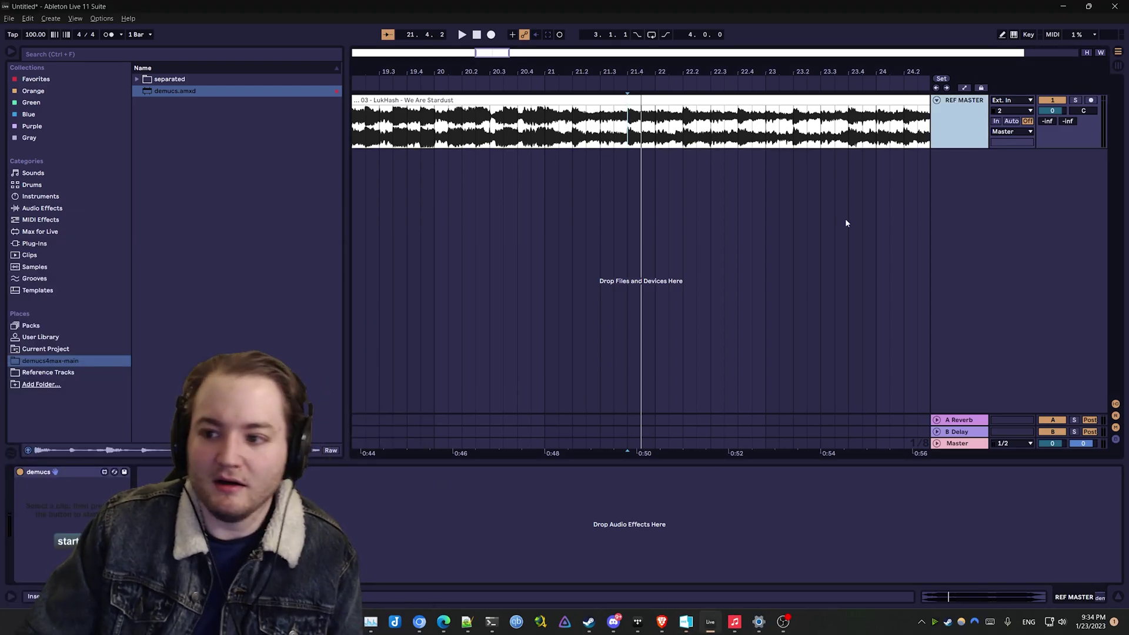
key("ctrl+t")
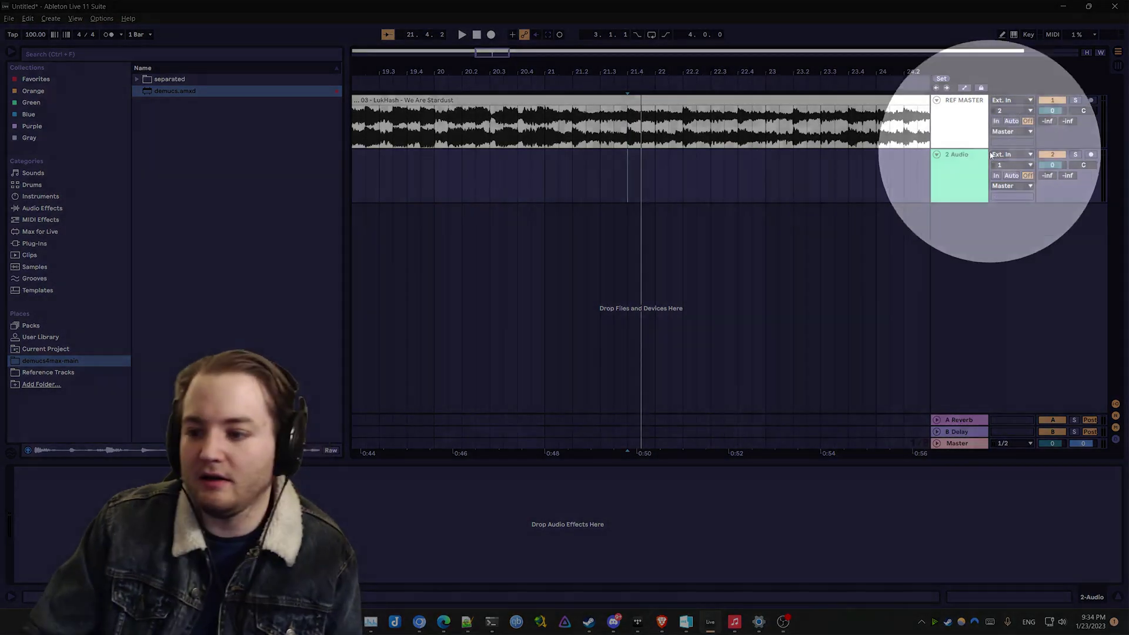
left_click(979, 169)
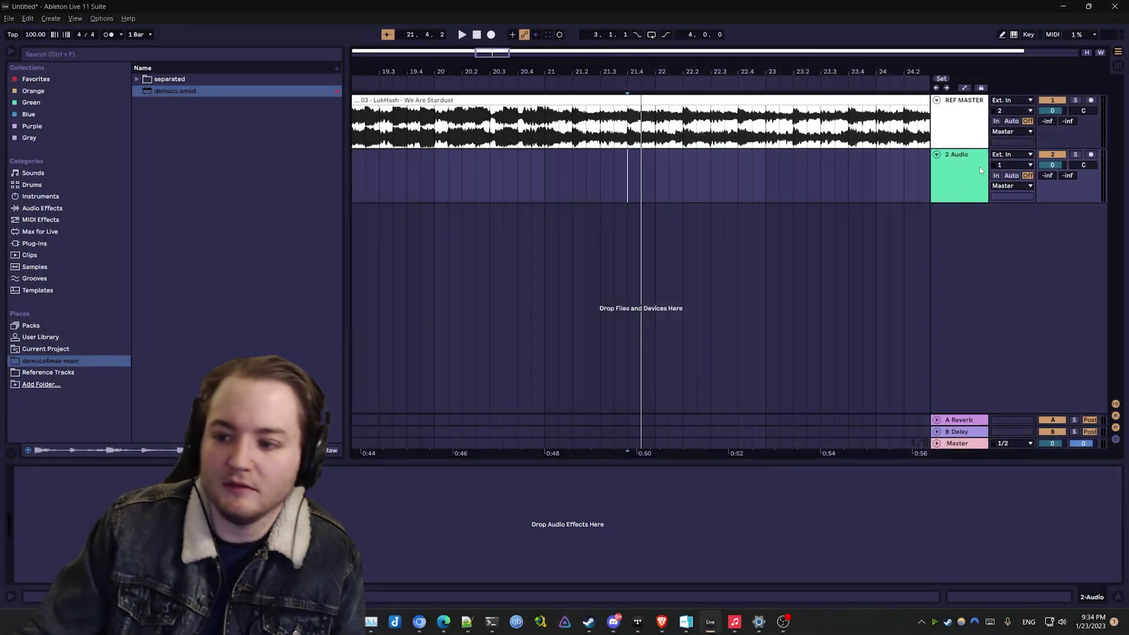
key("ctrl+r")
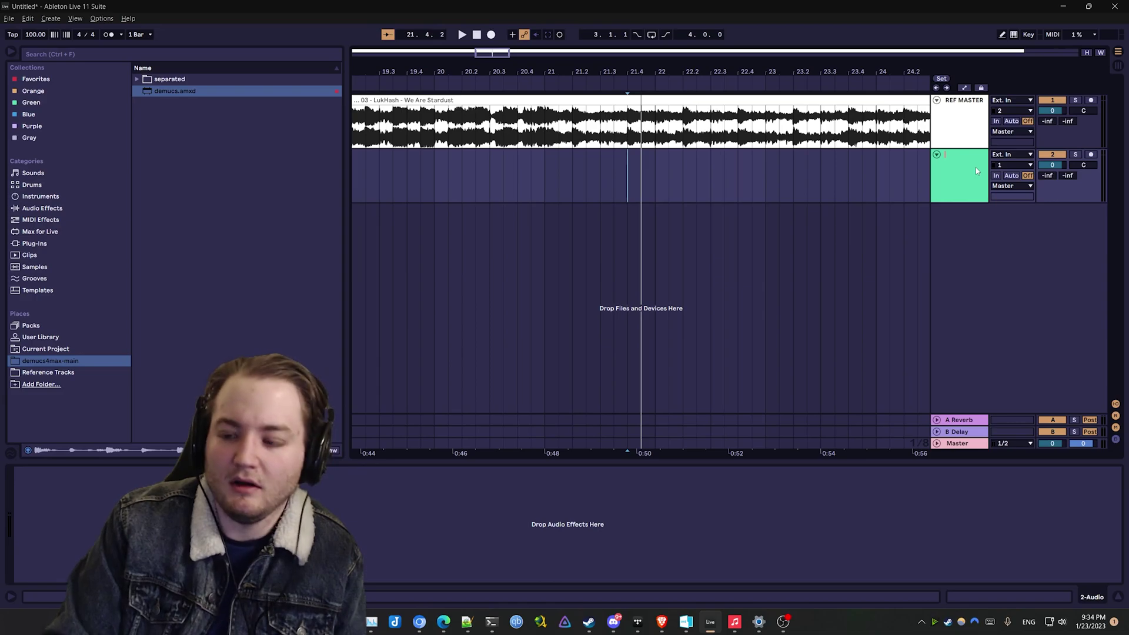
type("Drums")
key("Return")
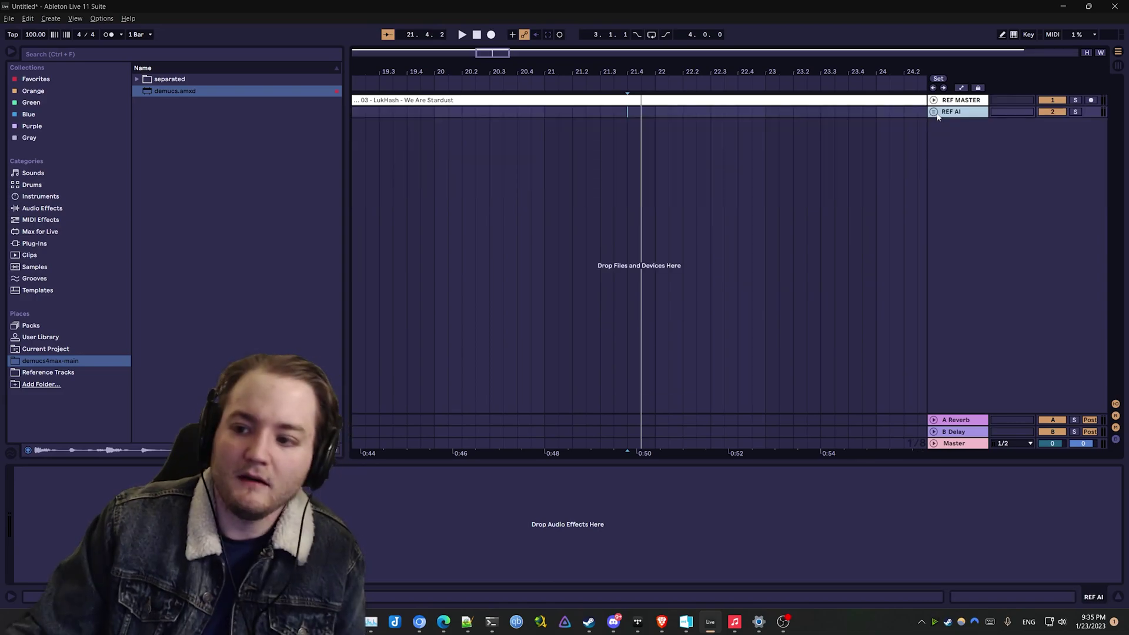
Unfold the REF AI group track and switch to OneCommander for the stem files.
left_click(935, 113)
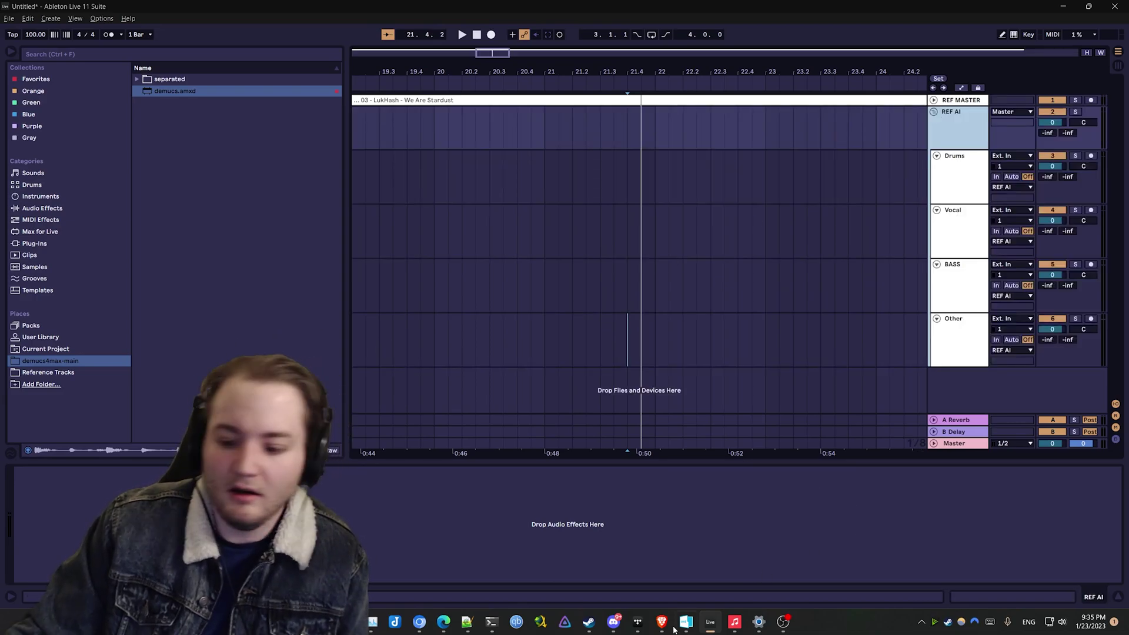
left_click(677, 627)
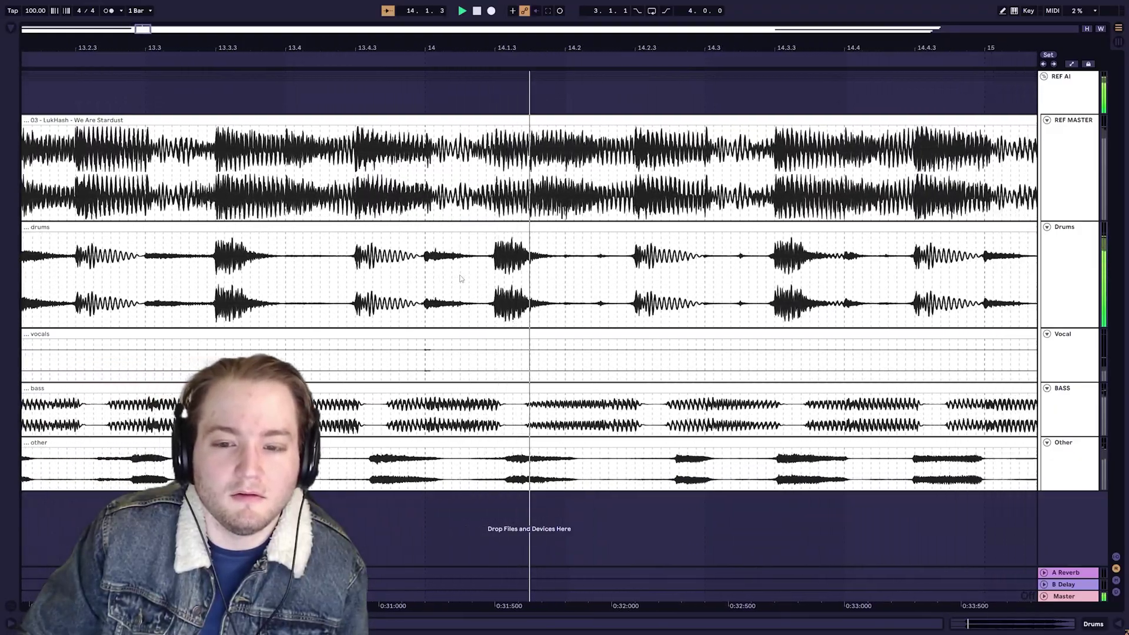
Fine-align the drums clip with the matching REF MASTER transient just after 14.1.3.
scroll(461, 279, "up", 5)
scroll(435, 250, "up", 4)
left_click(483, 226)
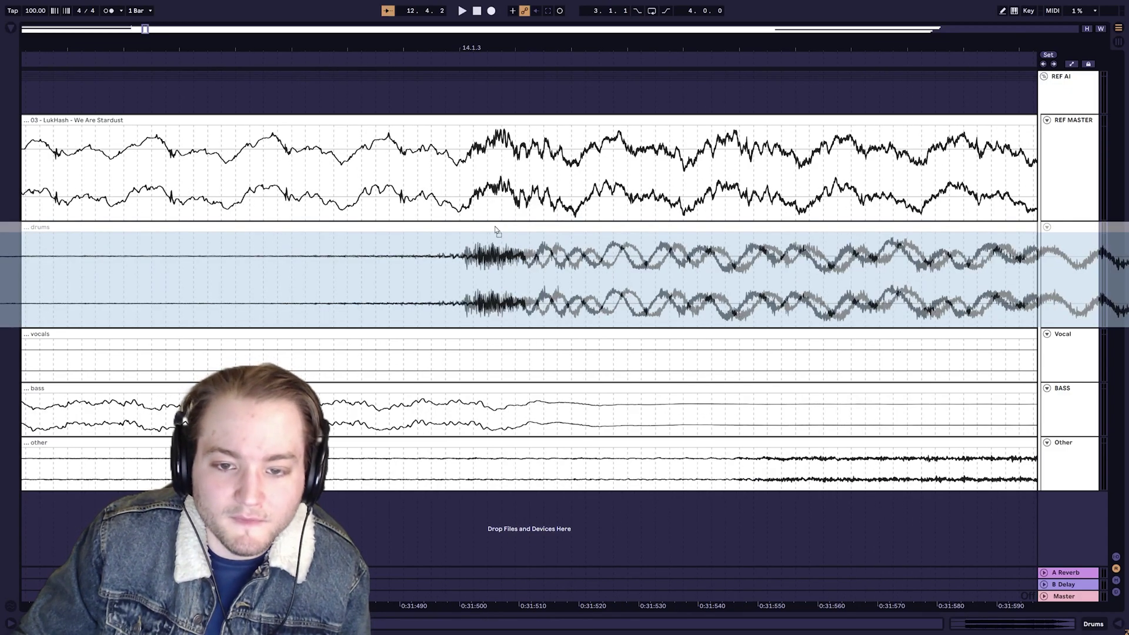
scroll(494, 229, "up", 6)
scroll(496, 225, "up", 3)
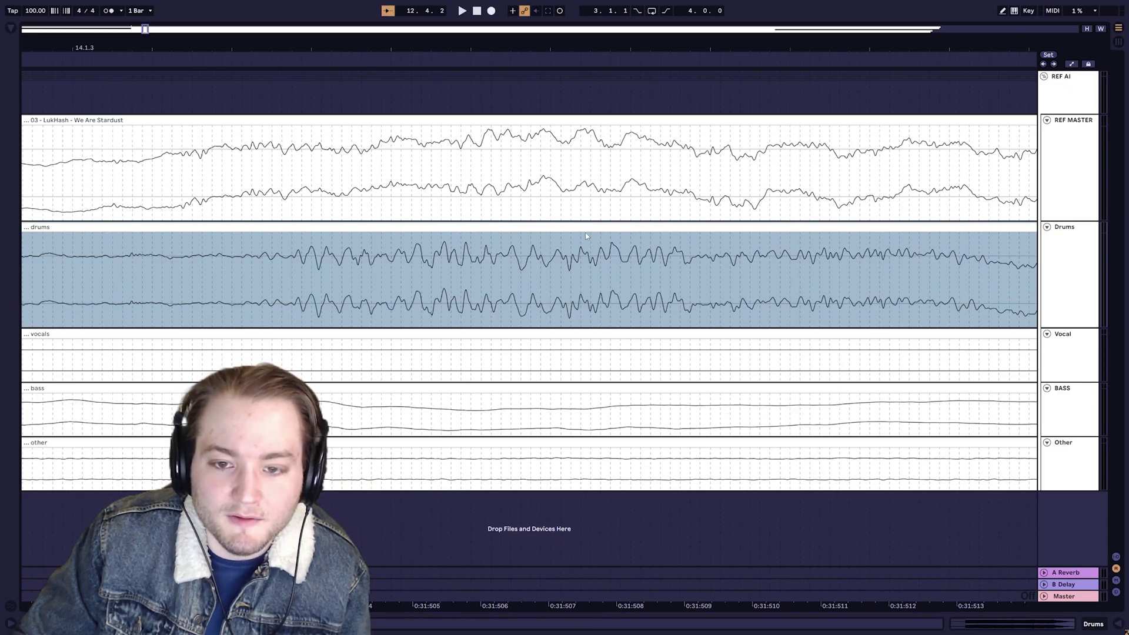
scroll(585, 236, "up", 3)
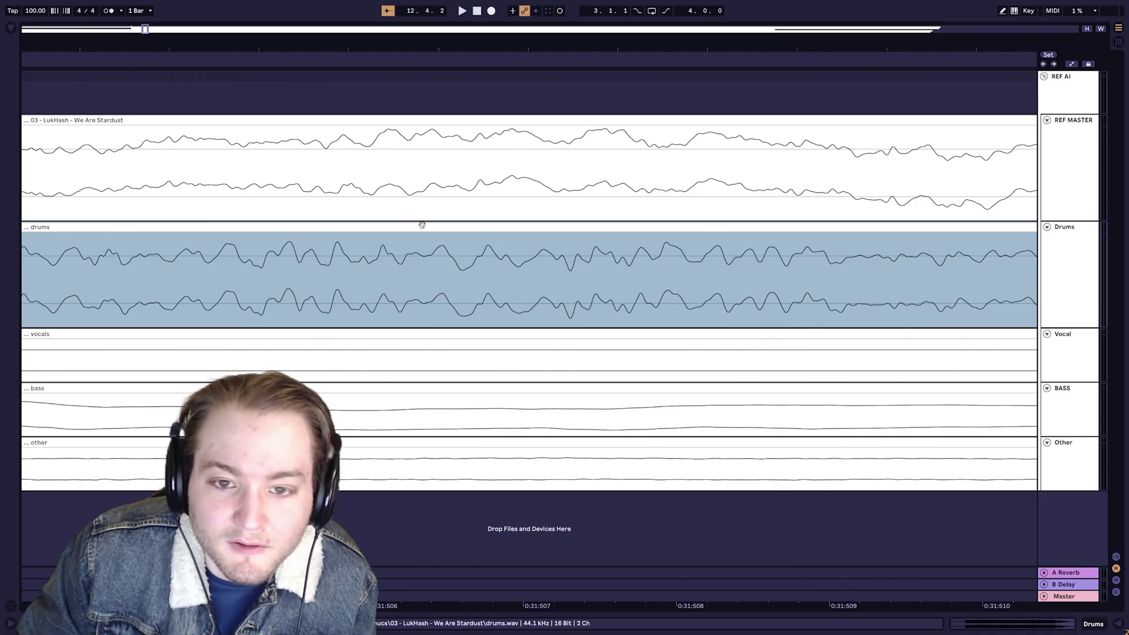
left_click_drag(488, 228, 477, 230)
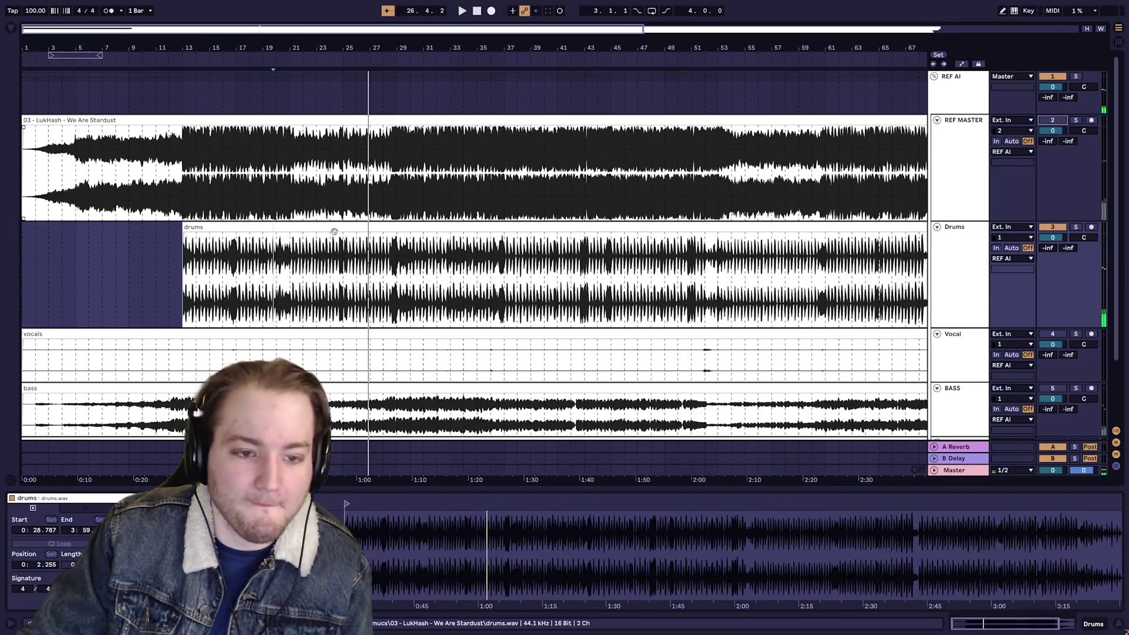
Turn on the BASS track and play the bass stem from about bar 15.
scroll(245, 306, "down", 3)
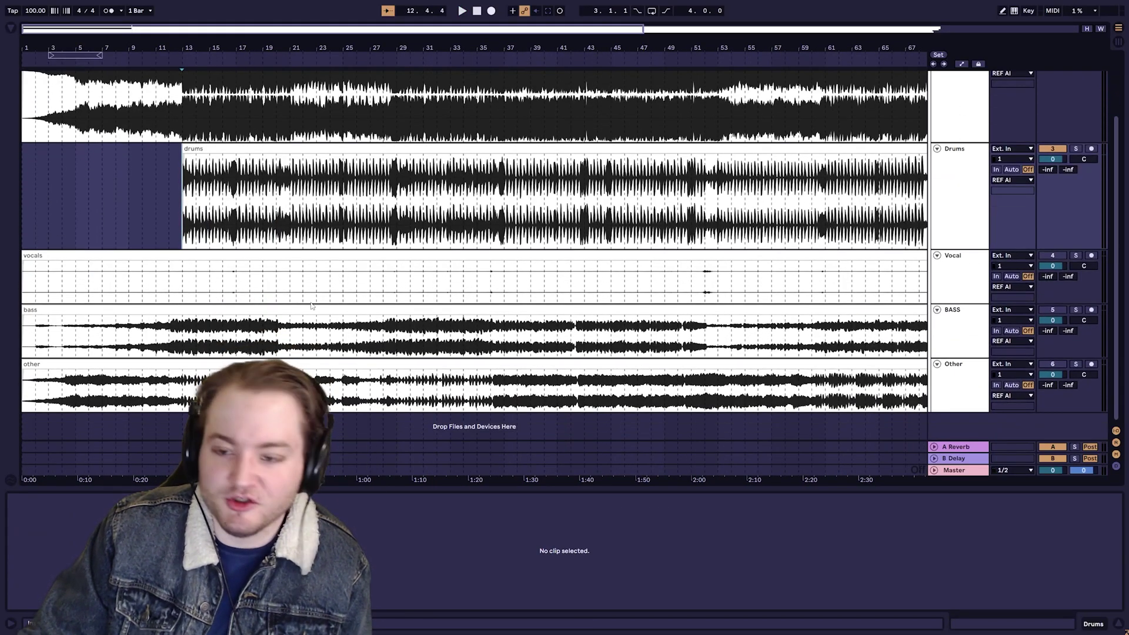
scroll(209, 285, "up", 5)
scroll(209, 286, "down", 5)
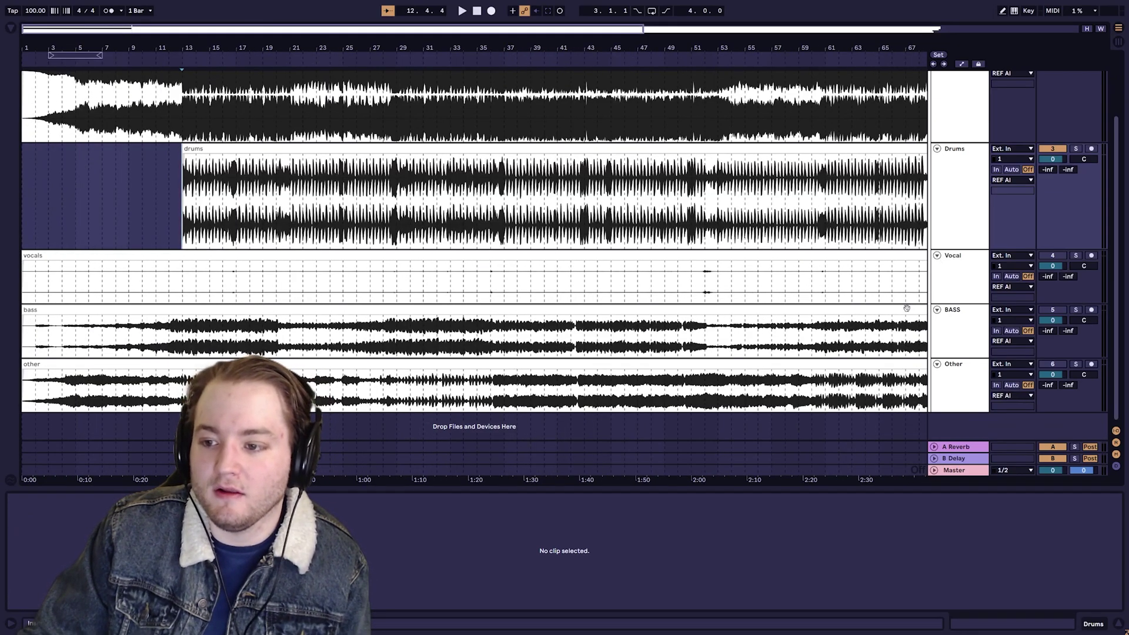
left_click(218, 344)
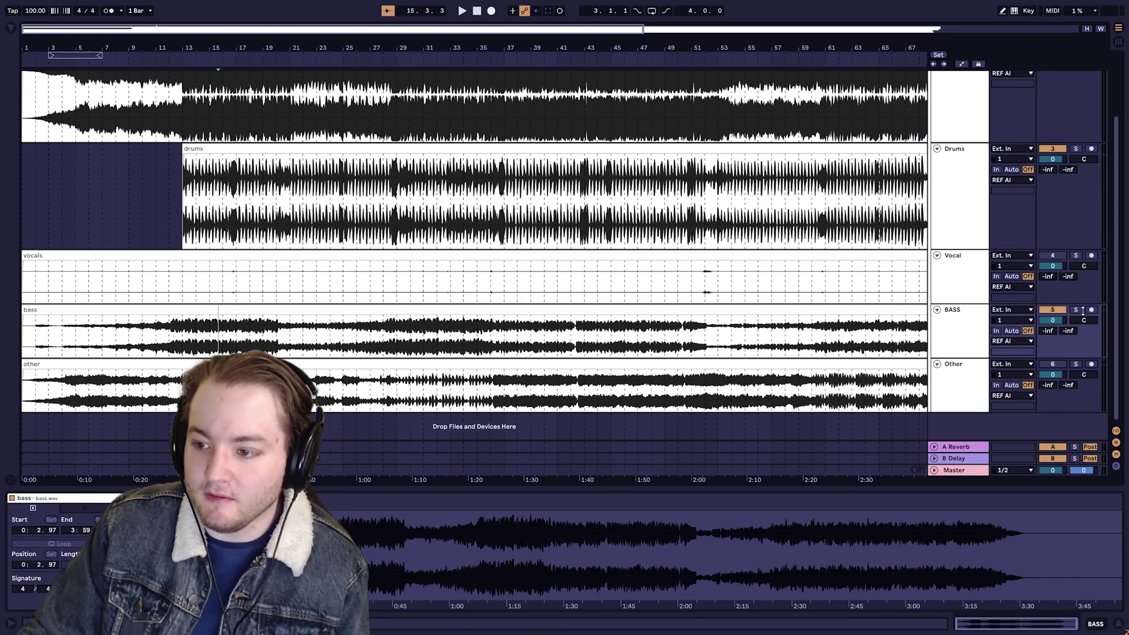
key("space")
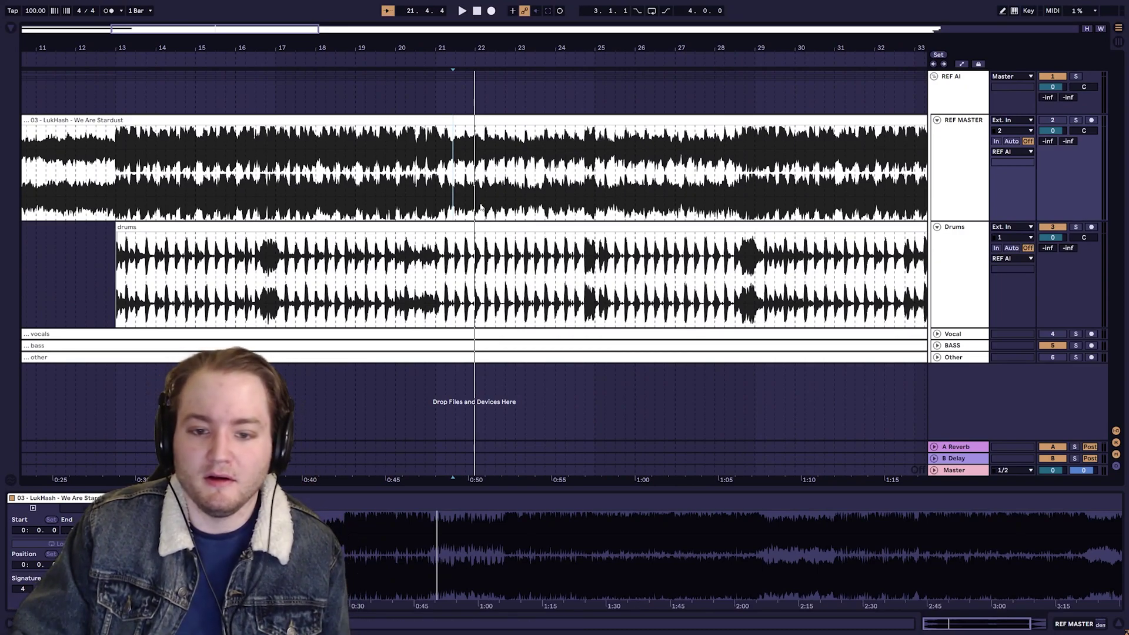
Convert the drums clip to a new MIDI drum track and listen to the converted part.
right_click(458, 227)
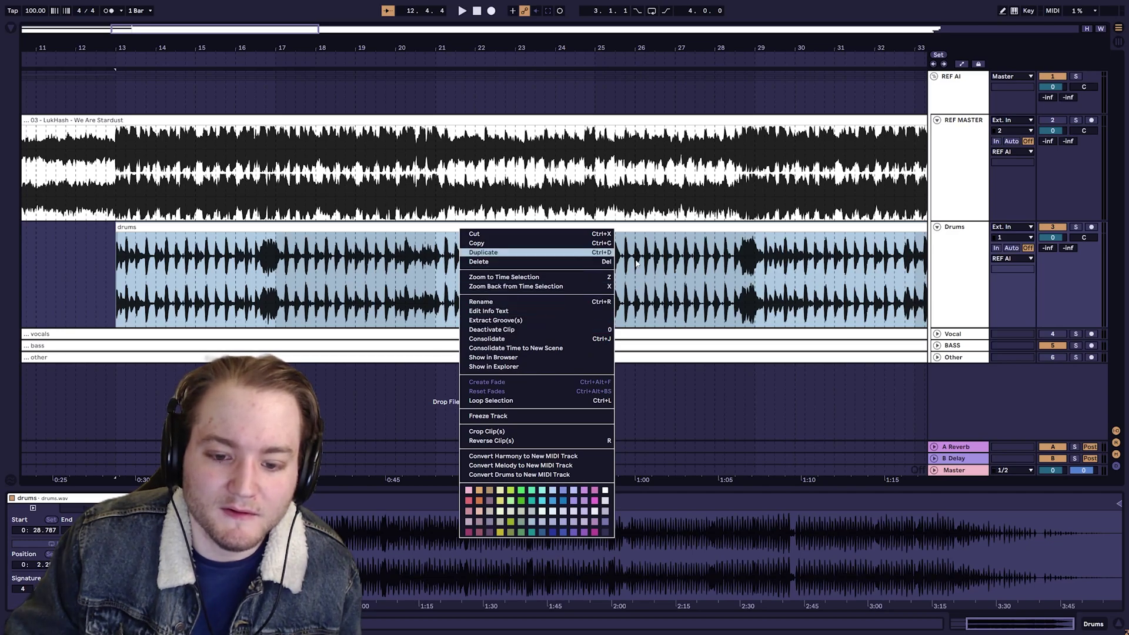
left_click(590, 480)
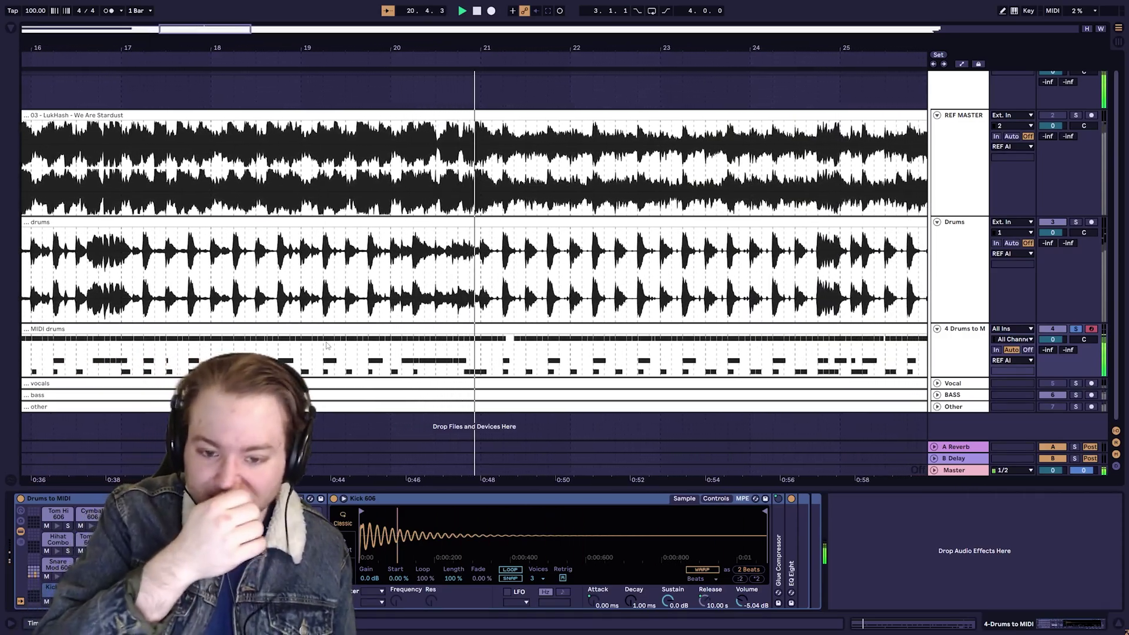
key("space")
Open the MIDI drums clip in an enlarged note editor and examine the detected drum hits in its opening bars.
left_click(377, 340)
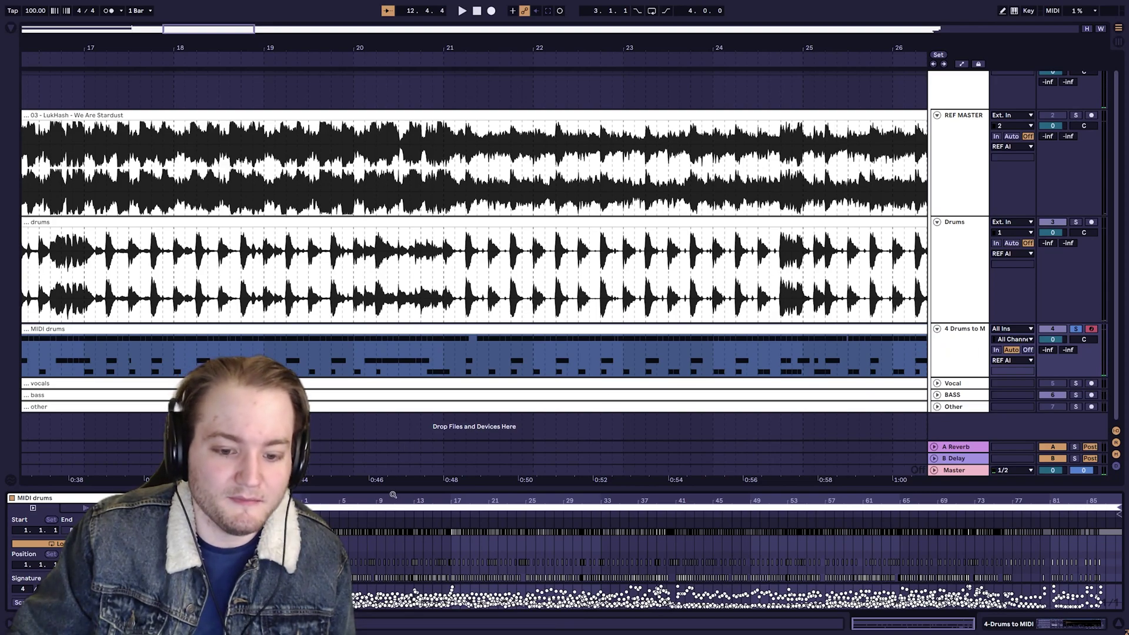
left_click_drag(394, 490, 395, 290)
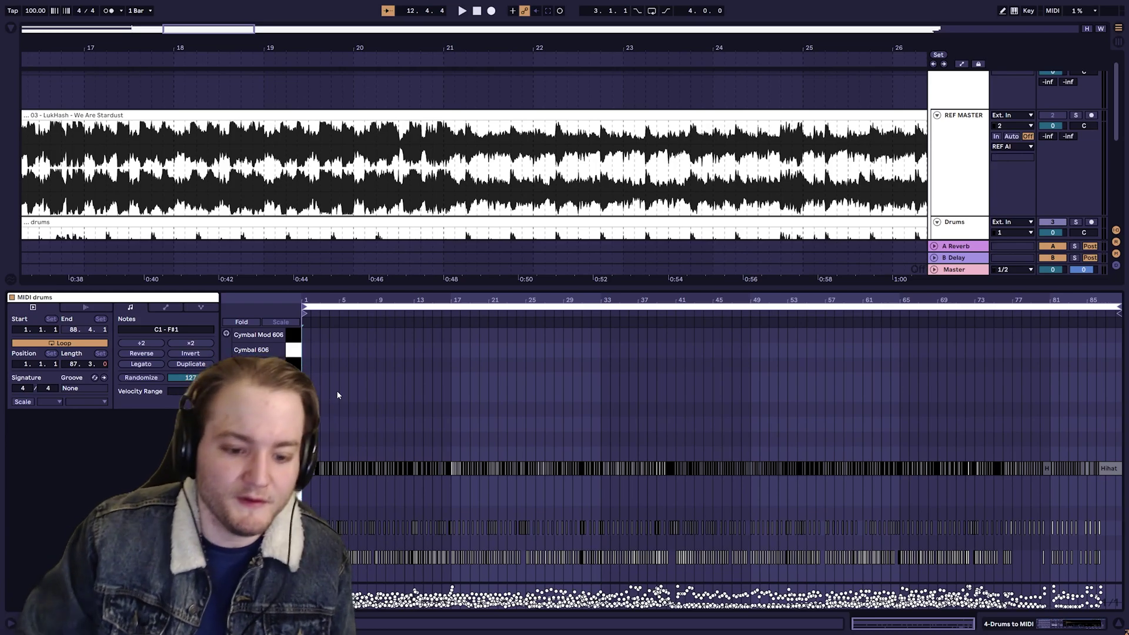
scroll(308, 495, "up", 4)
scroll(306, 494, "up", 2)
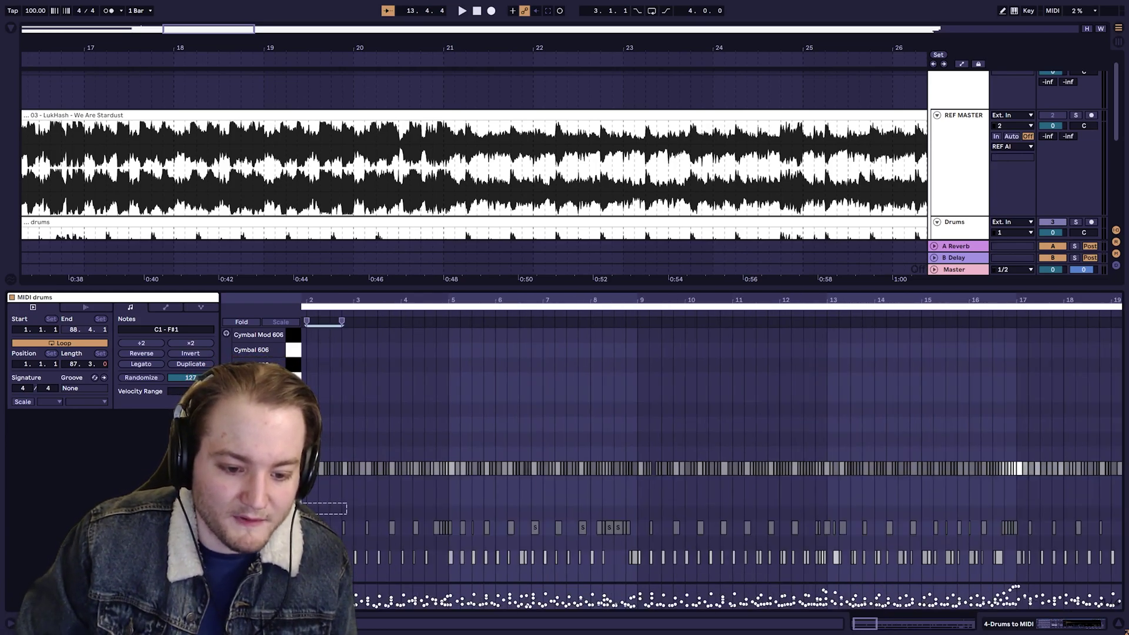
left_click_drag(346, 504, 930, 531)
left_click(637, 497)
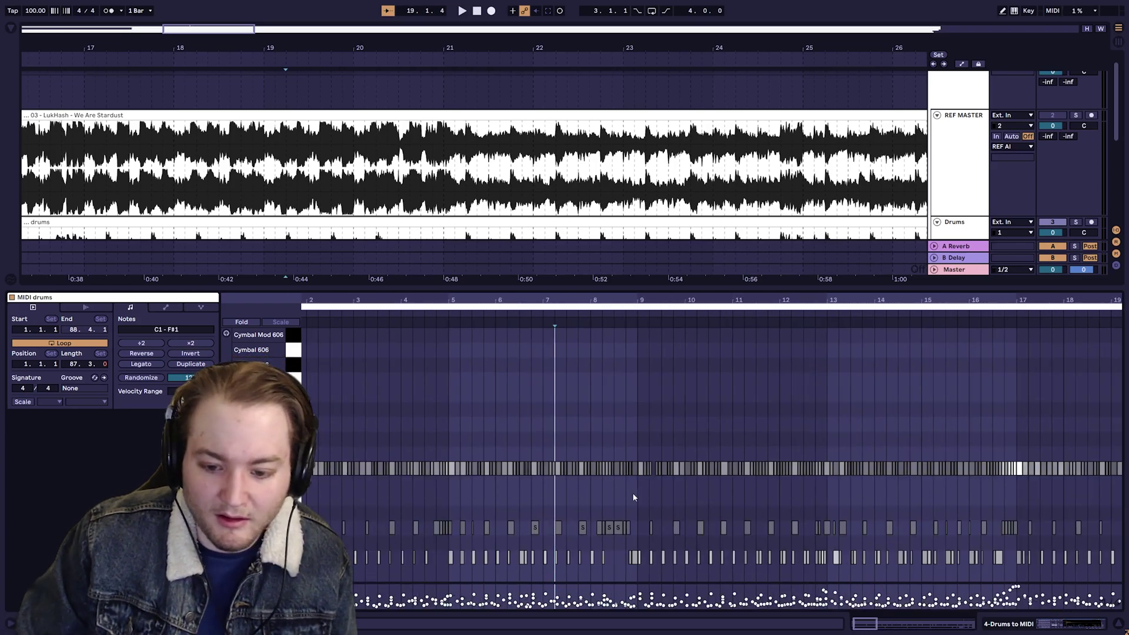
mouse_move(635, 495)
left_mouse_down()
mouse_move(504, 488)
mouse_move(311, 443)
left_mouse_up()
left_click(477, 409)
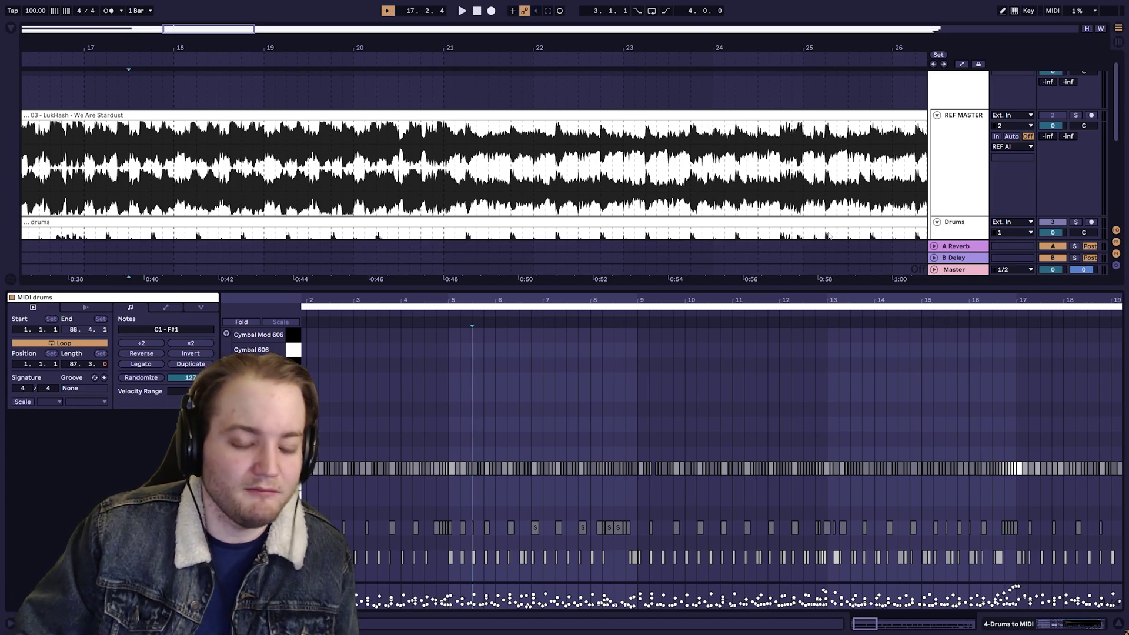
key("ctrl+alt+l")
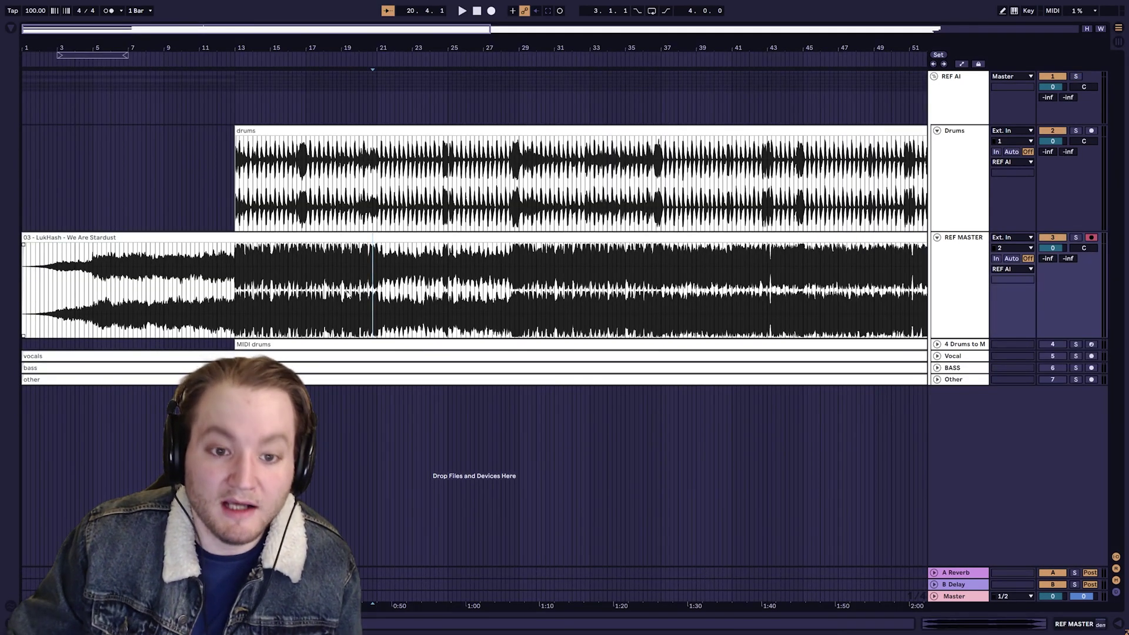
Play REF MASTER together with the Drums track from about bar 21 to compare their timing.
scroll(347, 295, "up", 10)
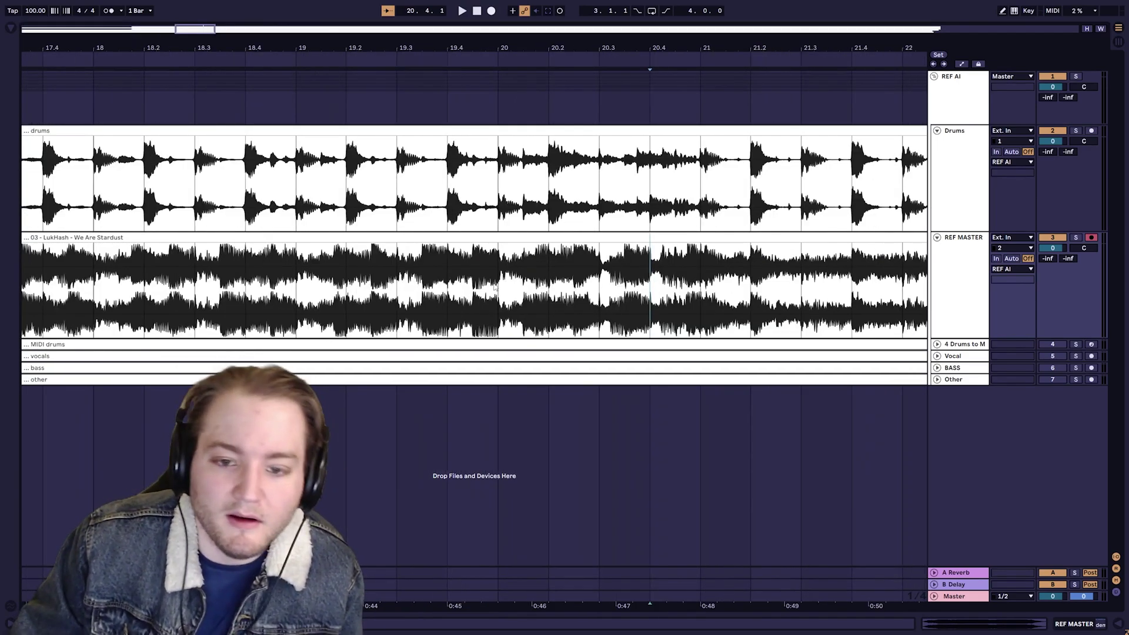
left_click(494, 288)
key("space")
key("minus")
key("minus")
key("minus")
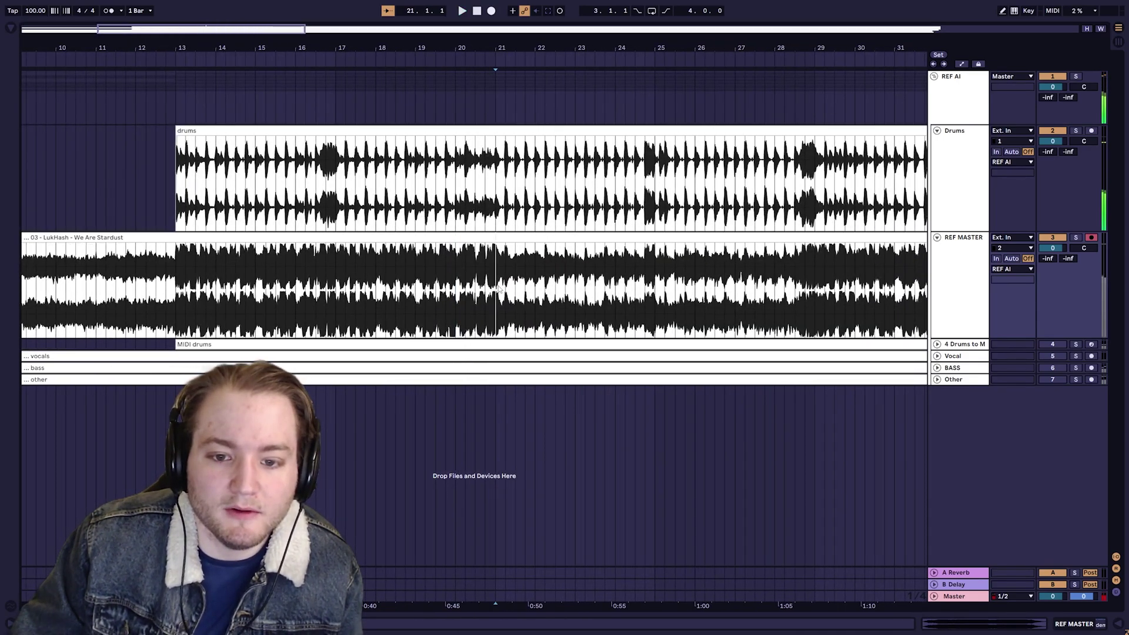
key("space")
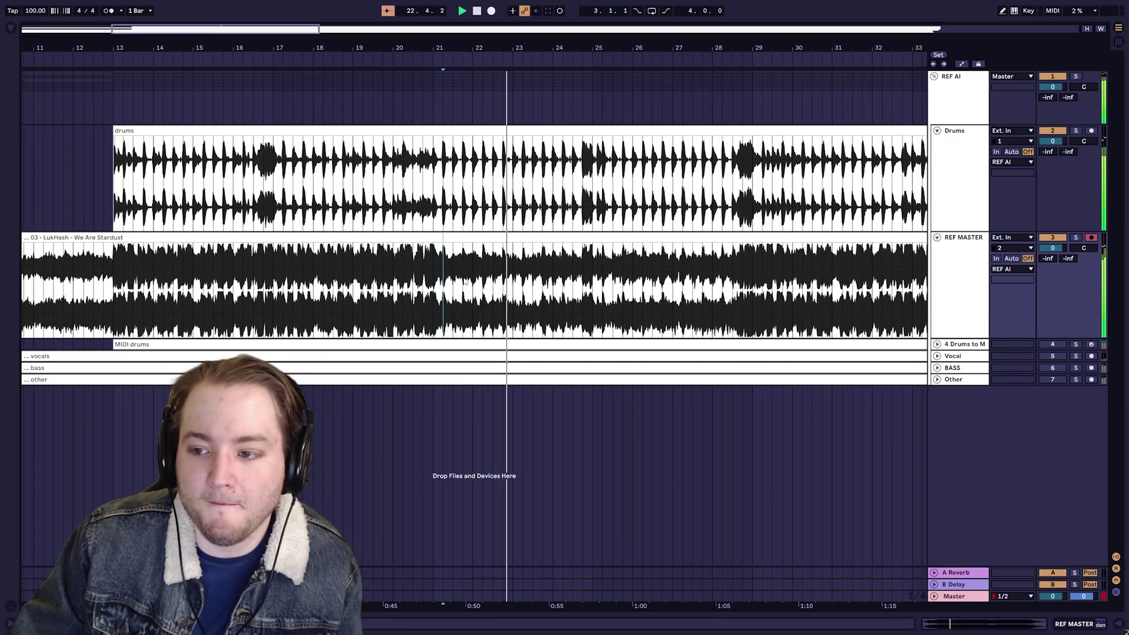
key("space")
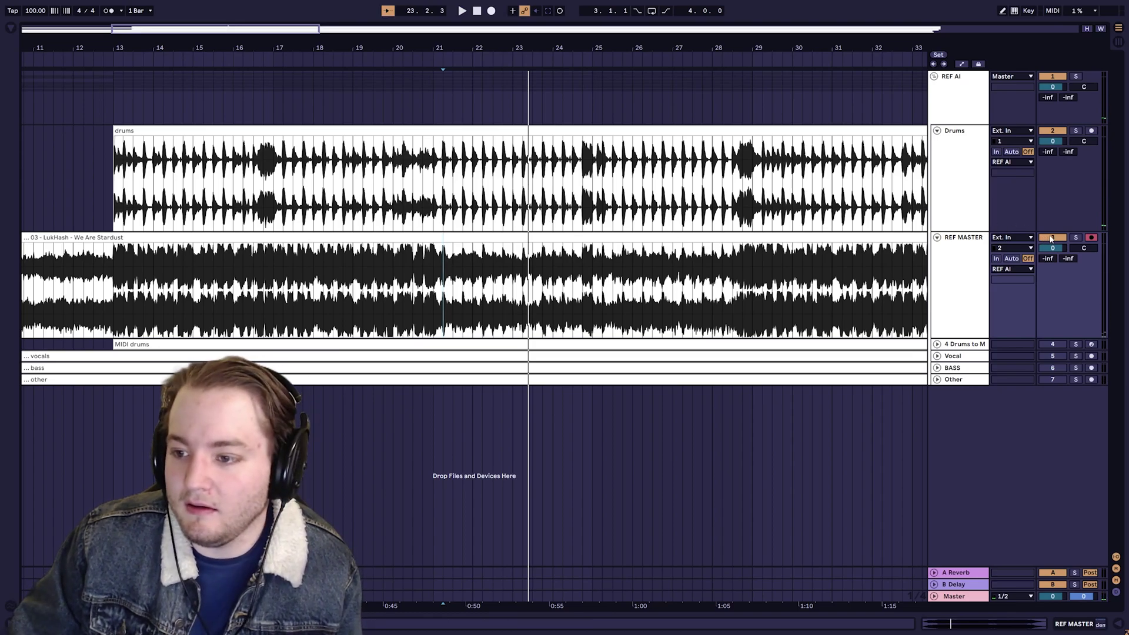
Mute REF MASTER, play the drums stem alone from about 21.3, and fold the REF MASTER track.
left_click(937, 237)
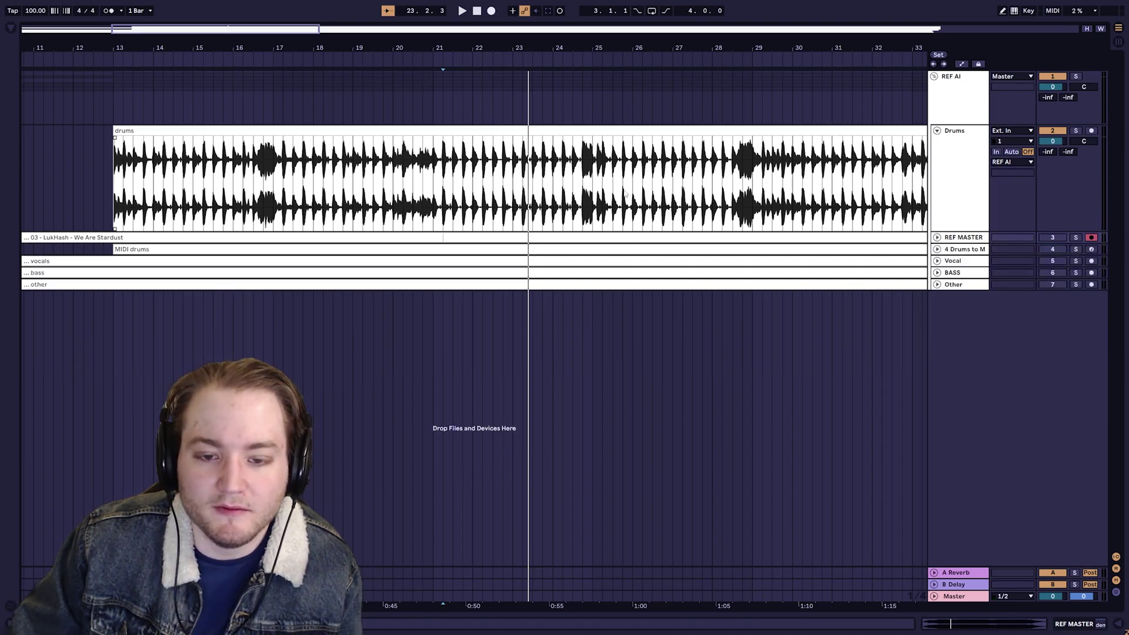
left_click(937, 237)
left_click(450, 291)
key("plus")
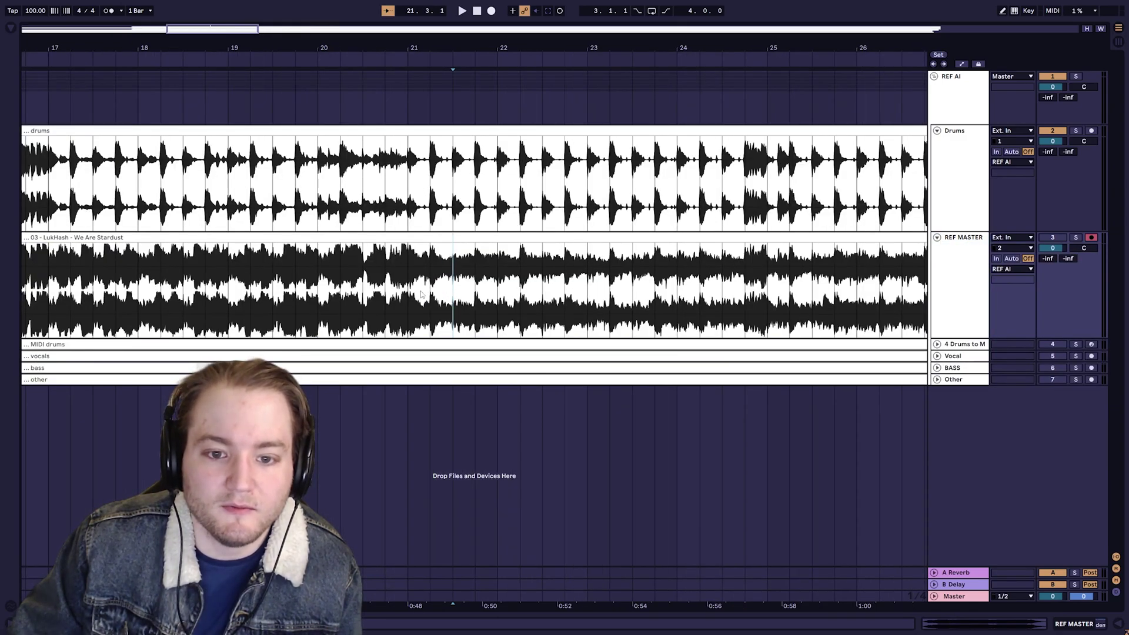
key("space")
Listen to the isolated drums stem across bars 22 to 24, following the individual hits in the waveform.
key("space")
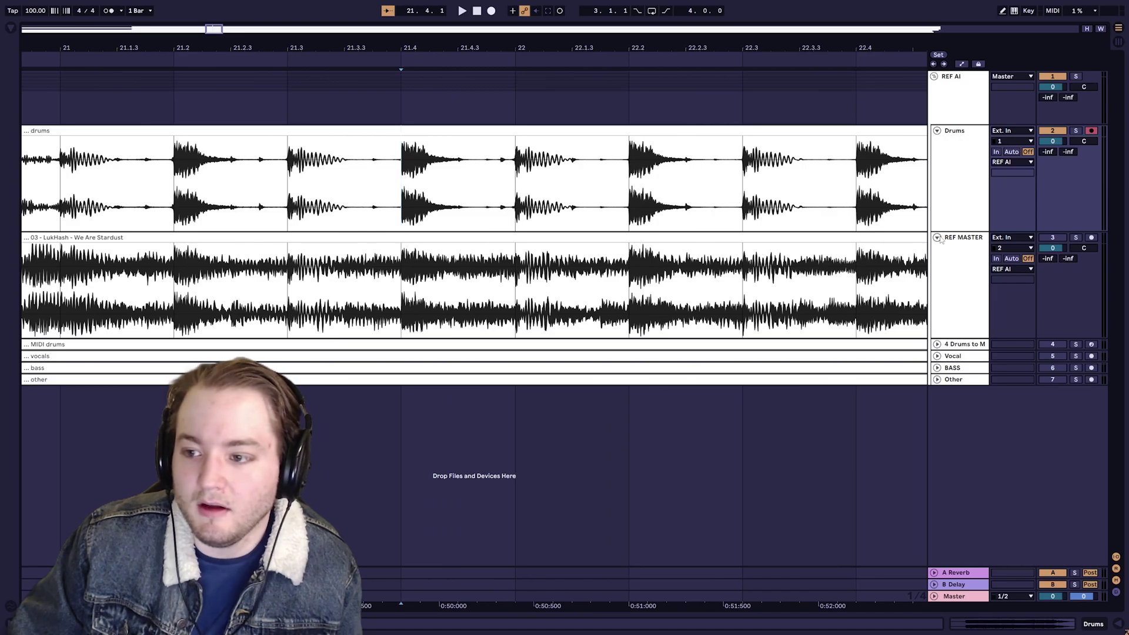
left_click(938, 237)
key("space")
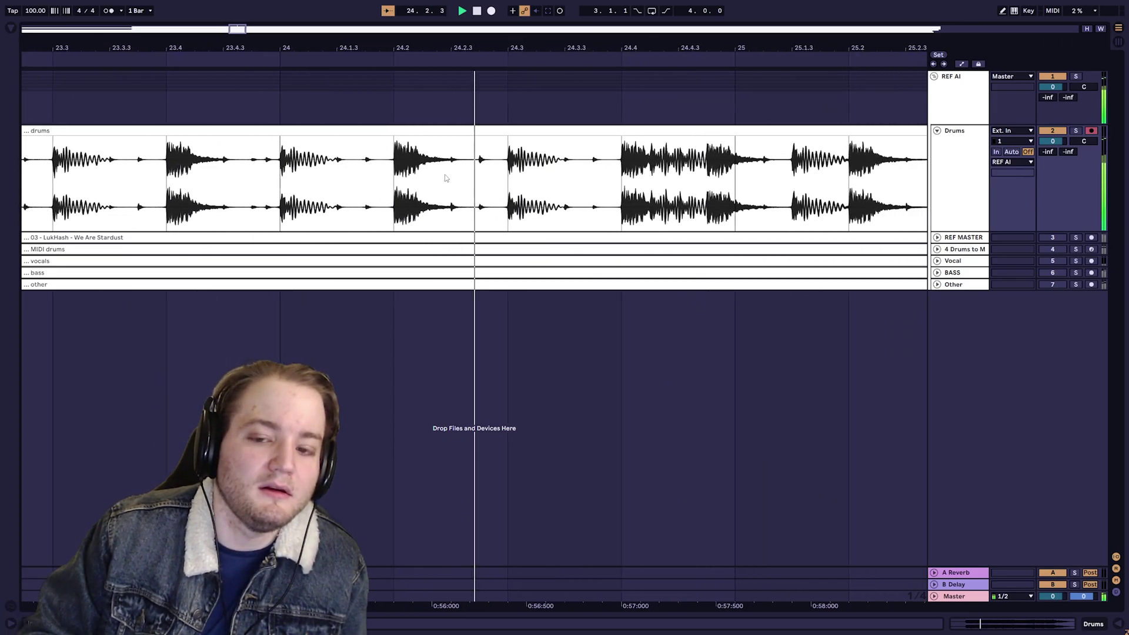
key("space")
key("space")
scroll(446, 178, "down", 4)
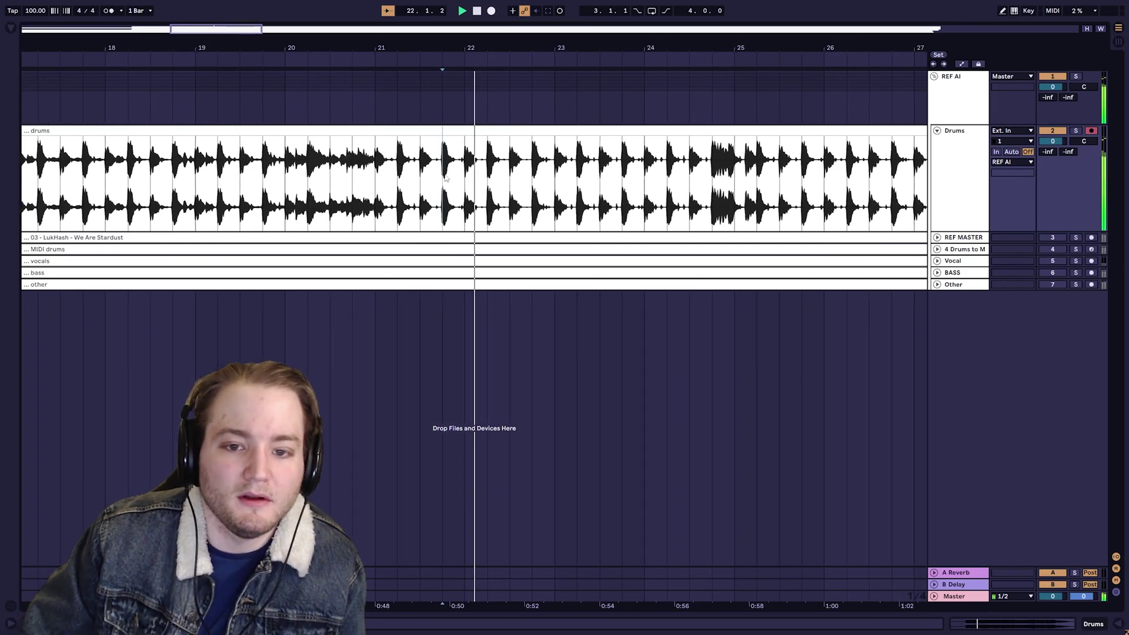
scroll(451, 178, "up", 2)
scroll(450, 178, "up", 3)
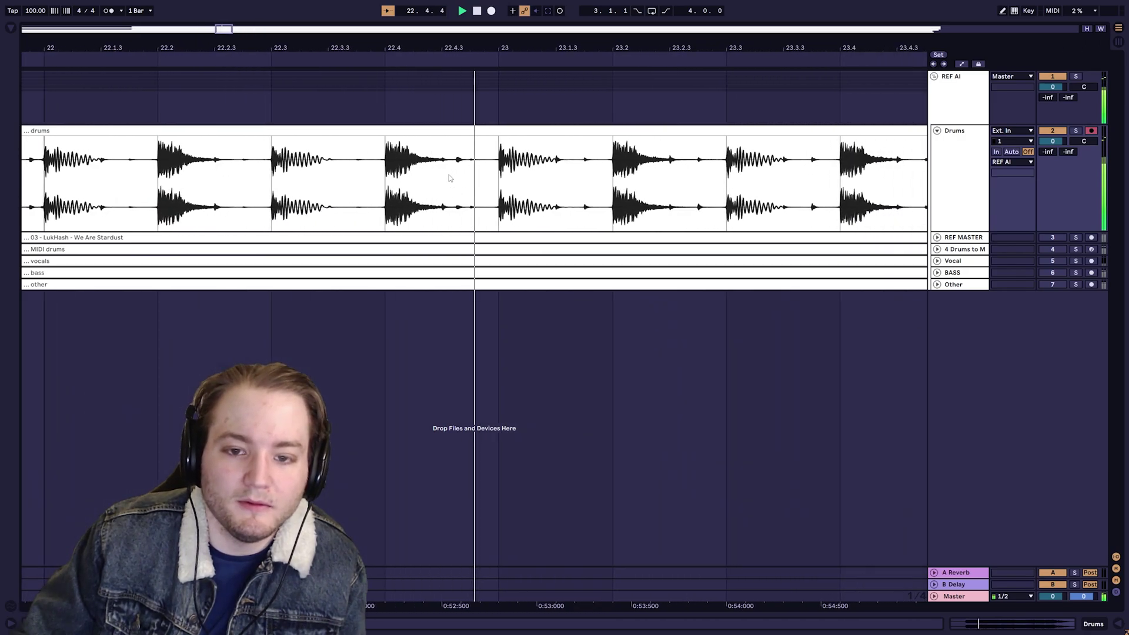
key("space")
key("space")
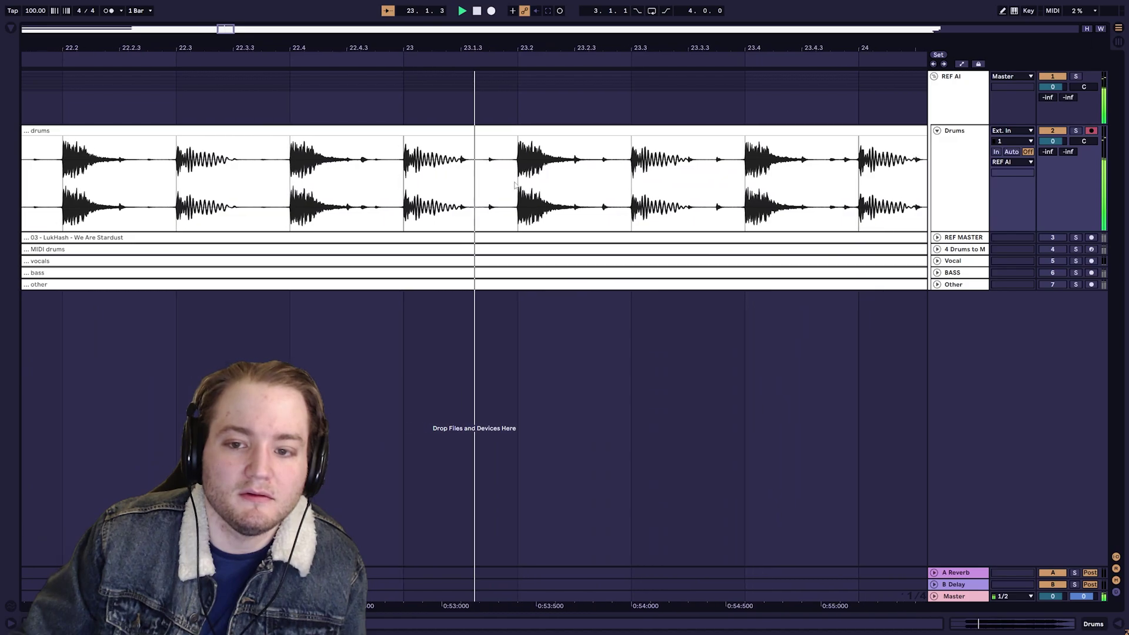
key("space")
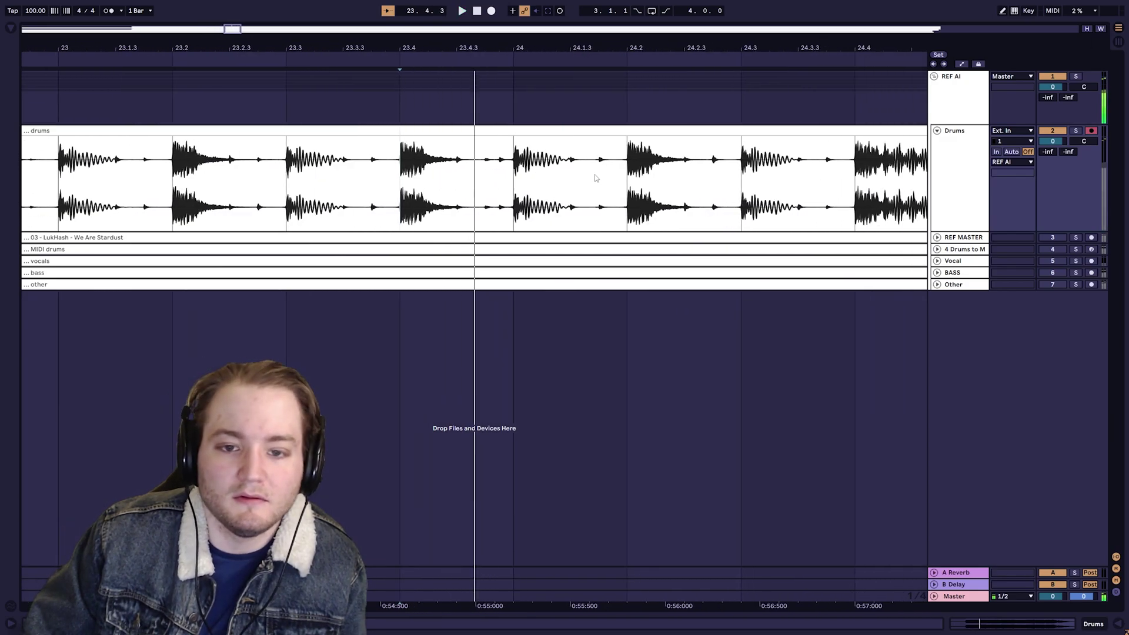
Replay the drum pattern between 22.2 and 24.2 from several start points.
scroll(637, 190, "down", 3)
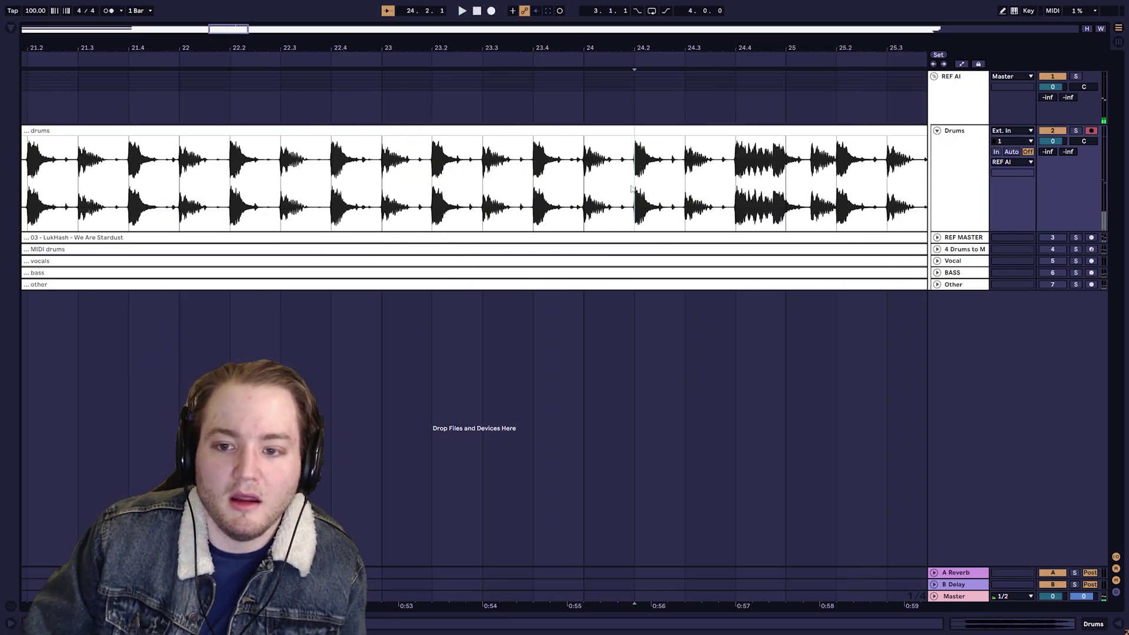
key("space")
key("space")
left_click(342, 195)
key("space")
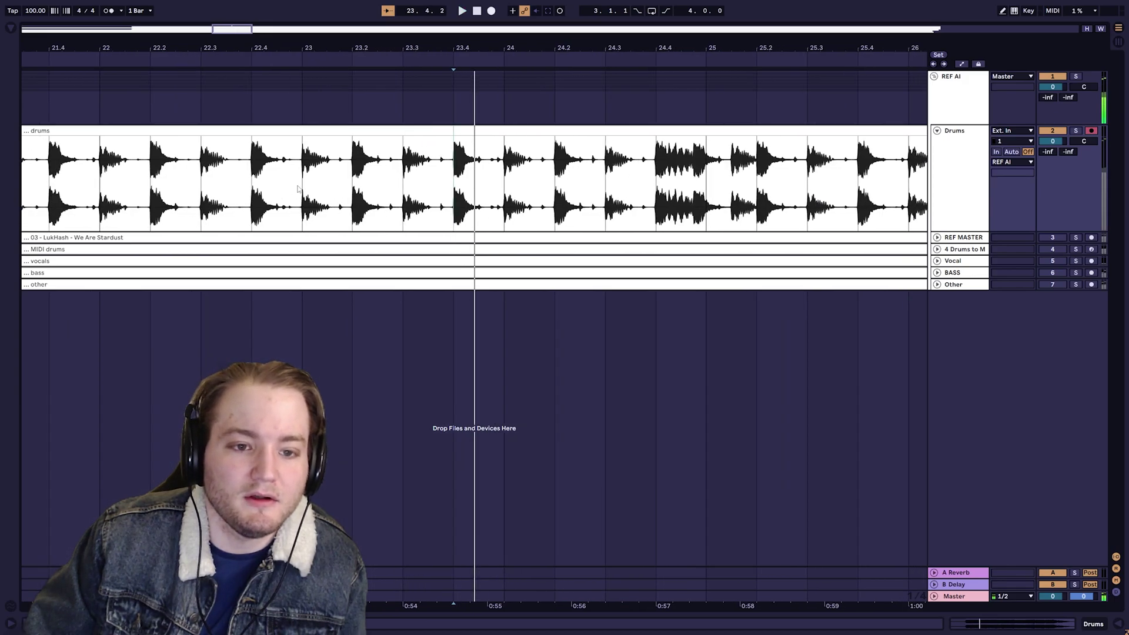
right_click(198, 183)
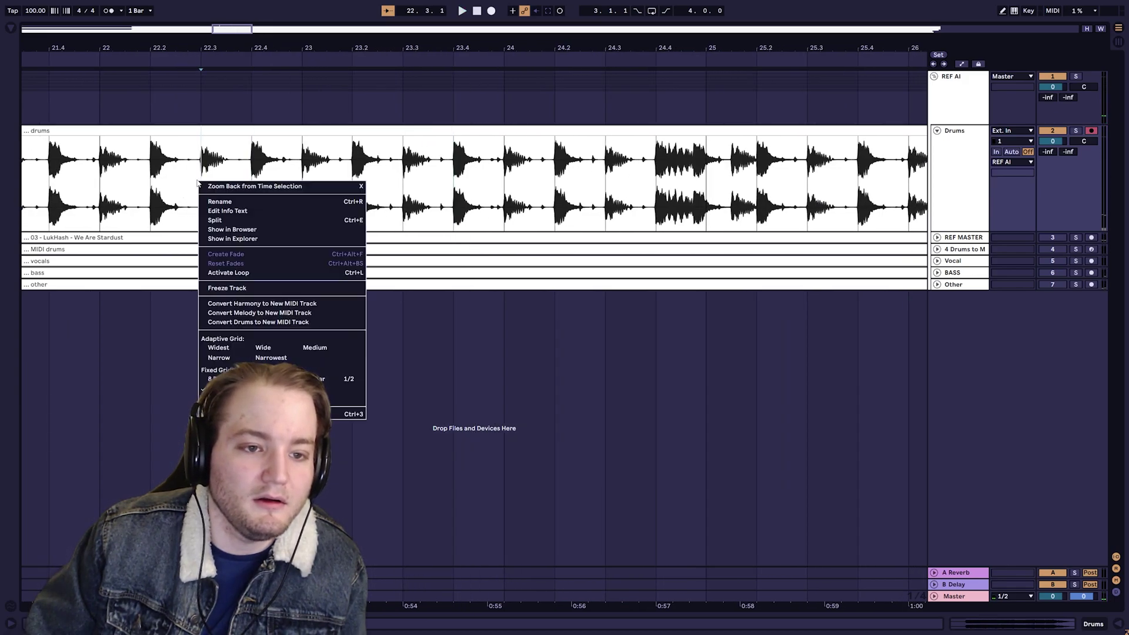
left_click(169, 165)
key("space")
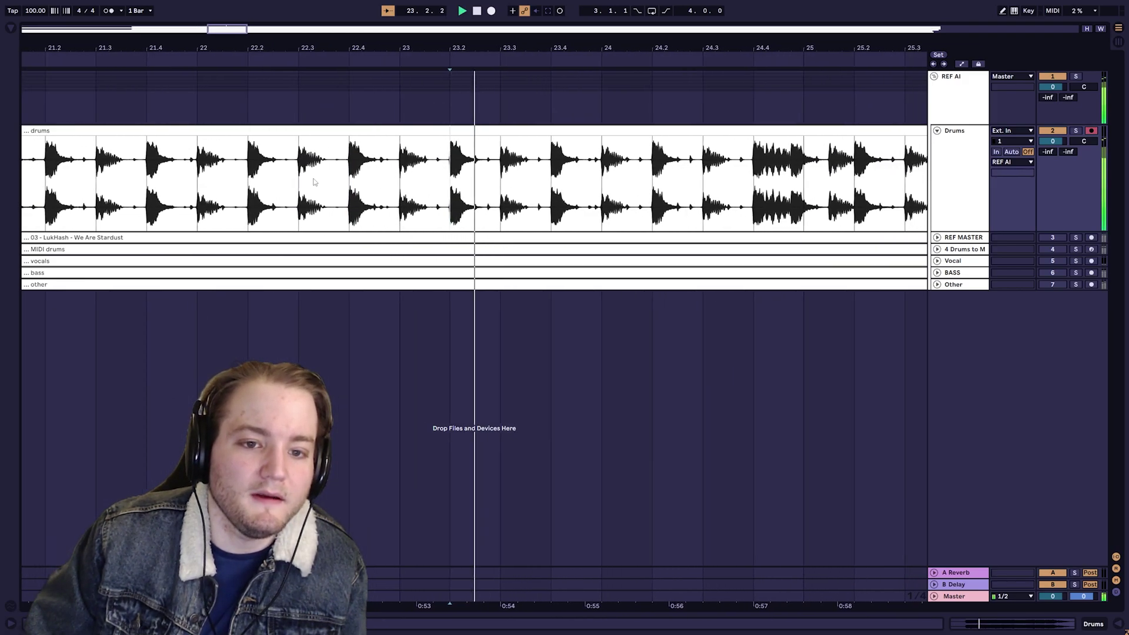
Play short passages of the drums clip around bars 22 and 23 repeatedly to compare the hits.
left_click(333, 174)
key("space")
key("space")
left_click(227, 175)
key("space")
key("space")
key("space")
key("space")
Play the single drum hits around 23.2 and 23.3 at close zoom.
key("space")
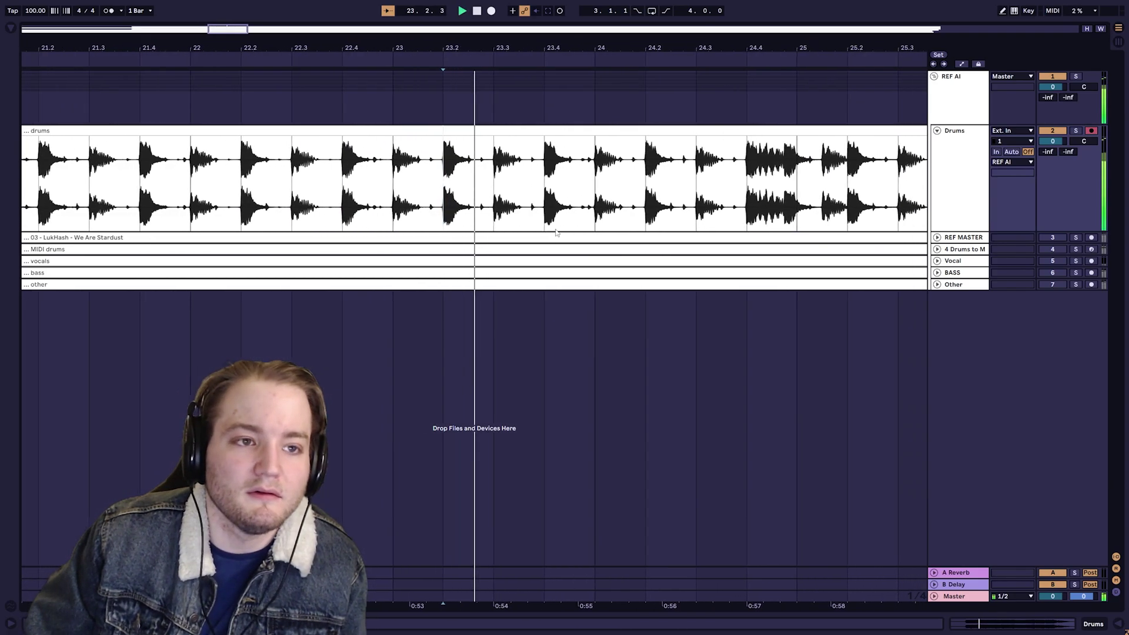
key("space")
scroll(486, 178, "up", 5)
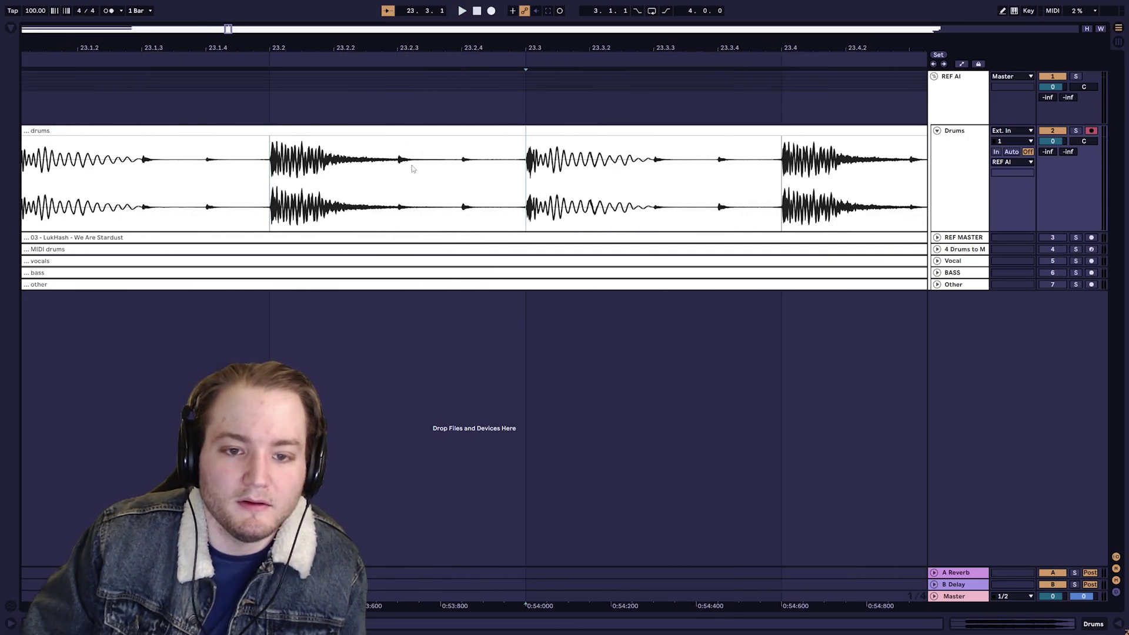
key("space")
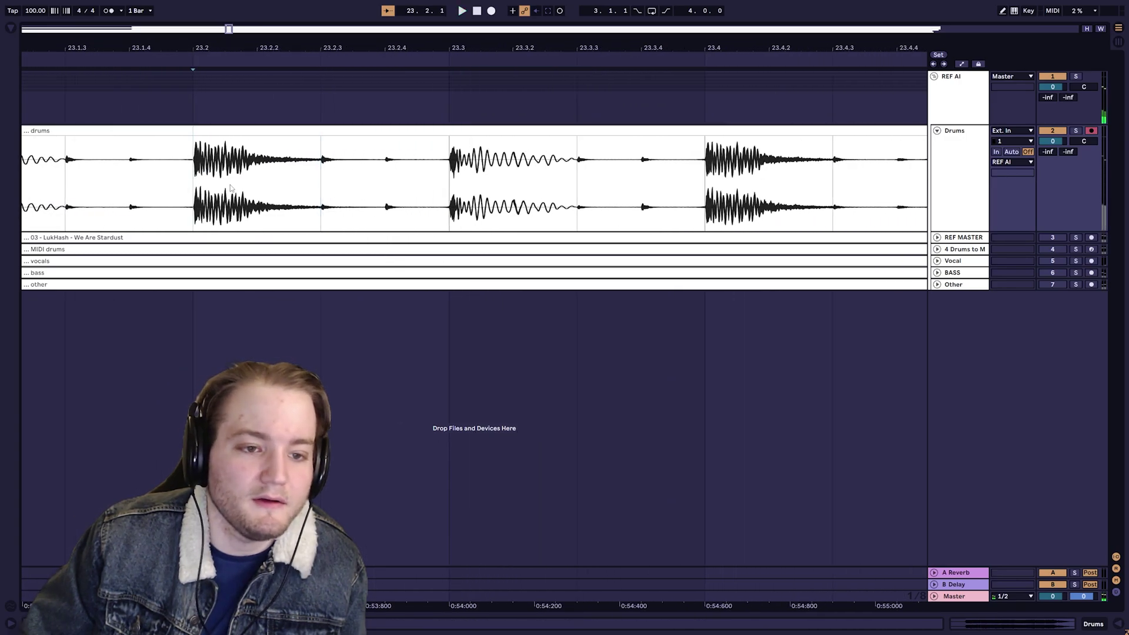
Split the drums clip at 23.2 and 23.2.3 to isolate the single hit as its own clip, and play it.
scroll(292, 175, "up", 4)
left_click(360, 174)
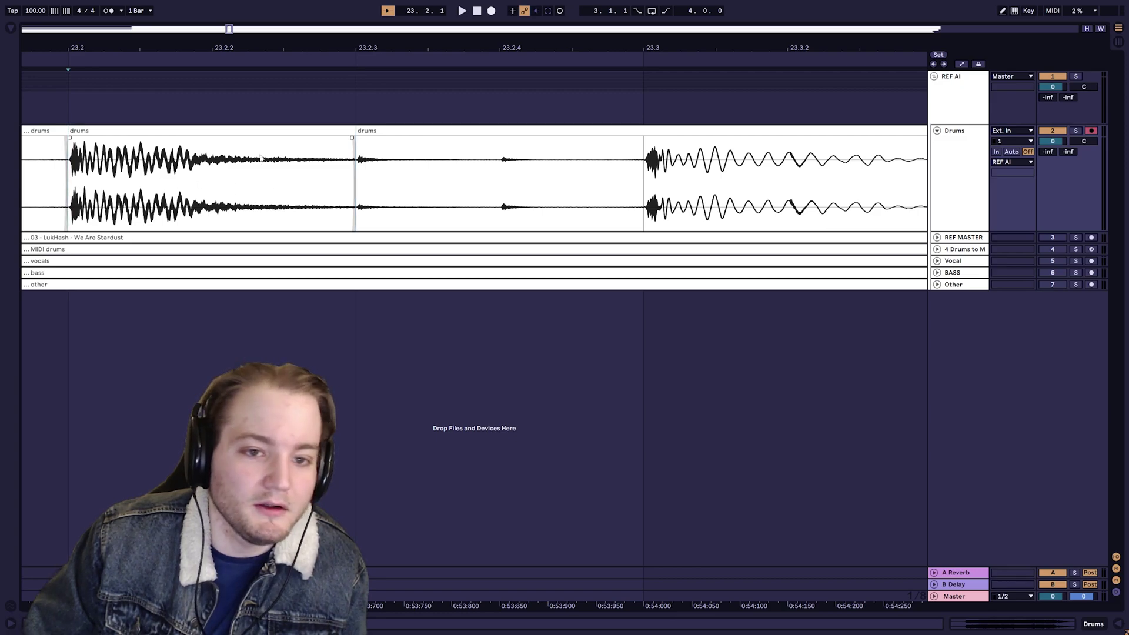
left_click_drag(256, 141, 327, 223)
key("space")
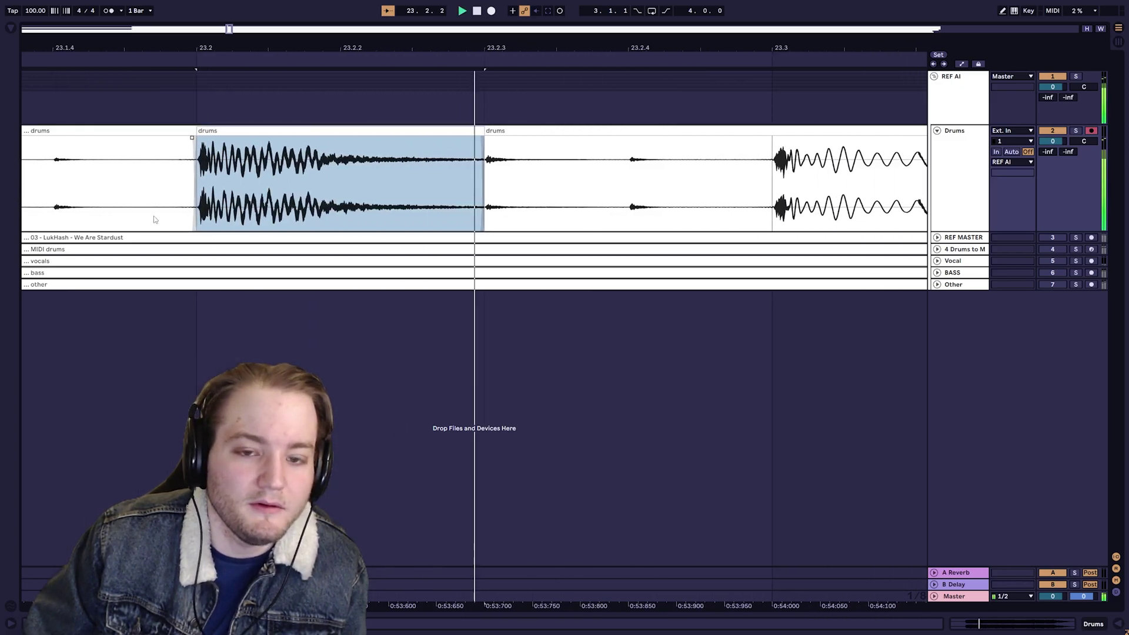
key("space")
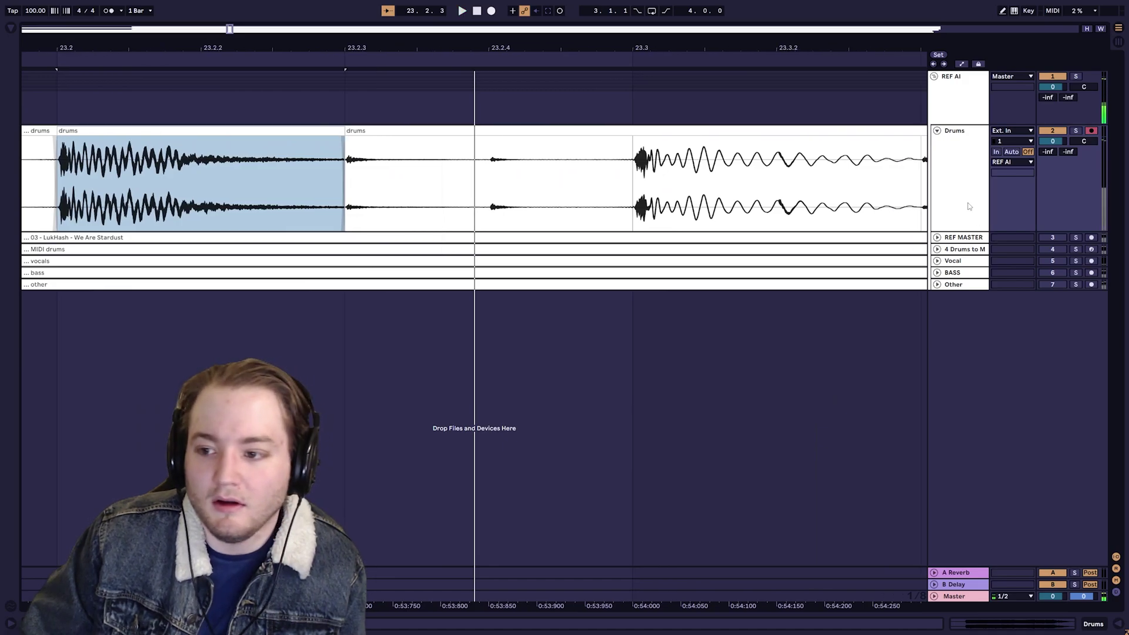
Insert a MIDI track named DRUMS, colour it orange and move it below the Other track.
left_click(952, 220)
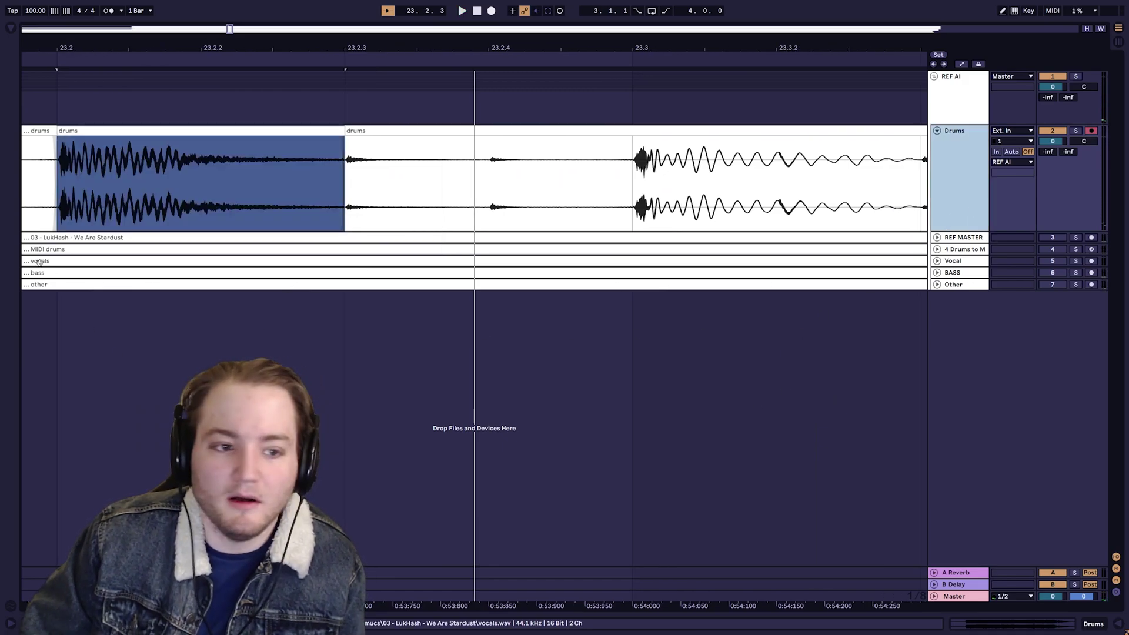
key("ctrl+alt+b")
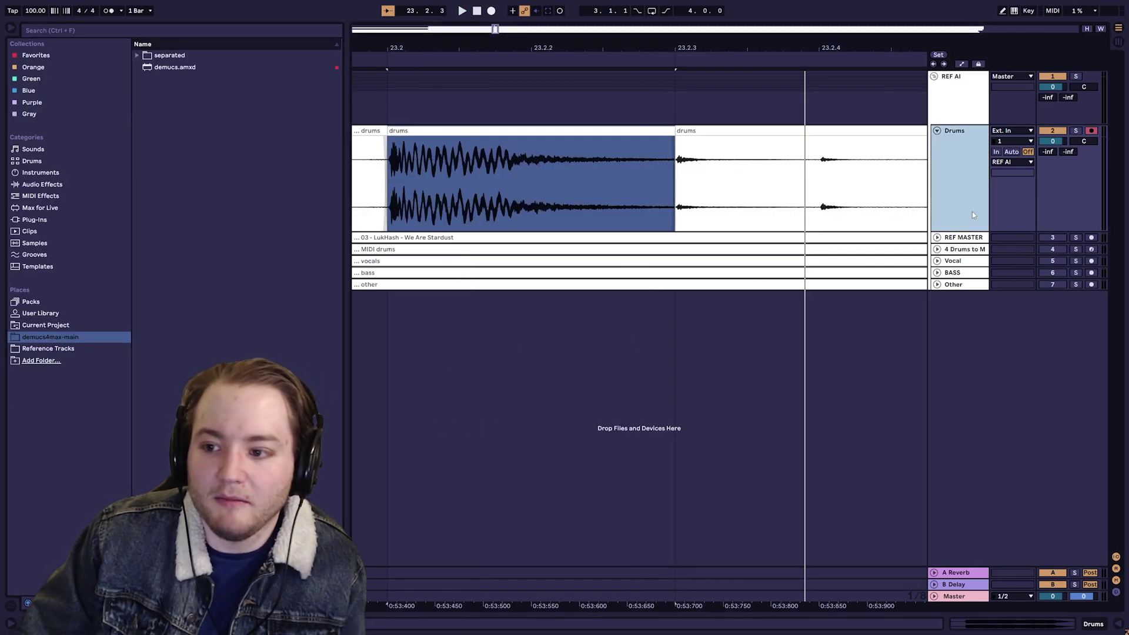
key("ctrl+shift+t")
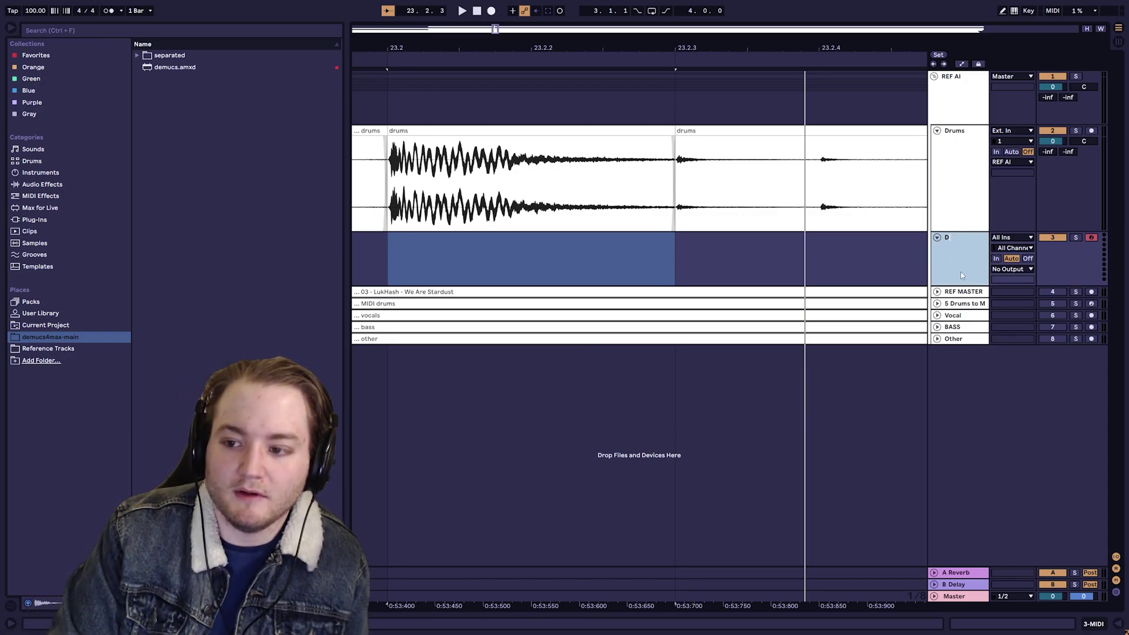
right_click(962, 275)
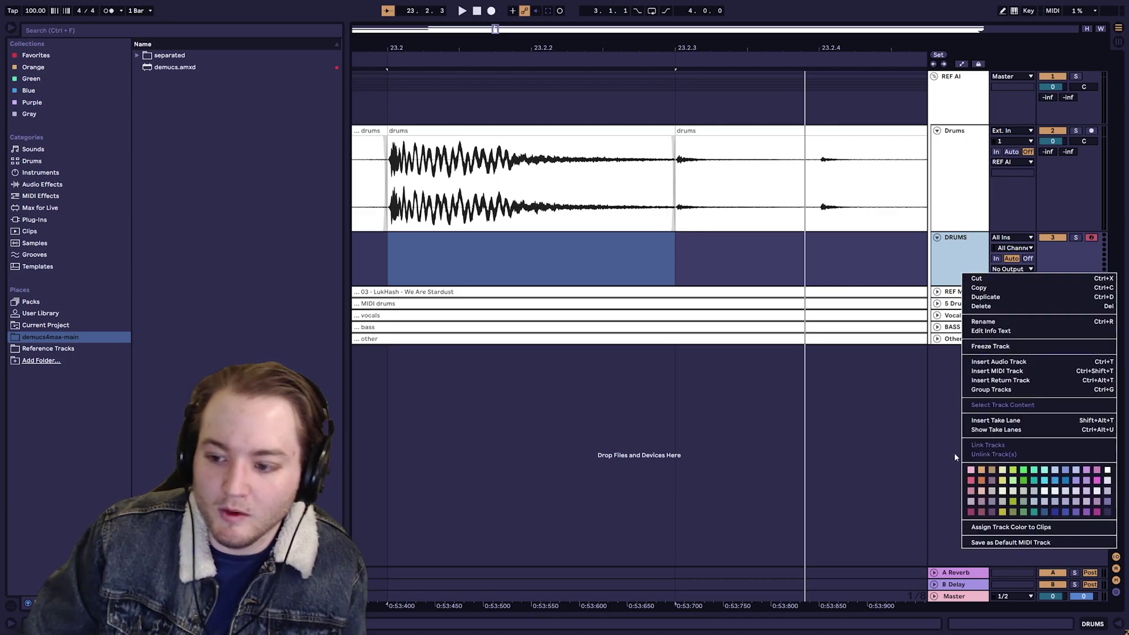
left_click(981, 481)
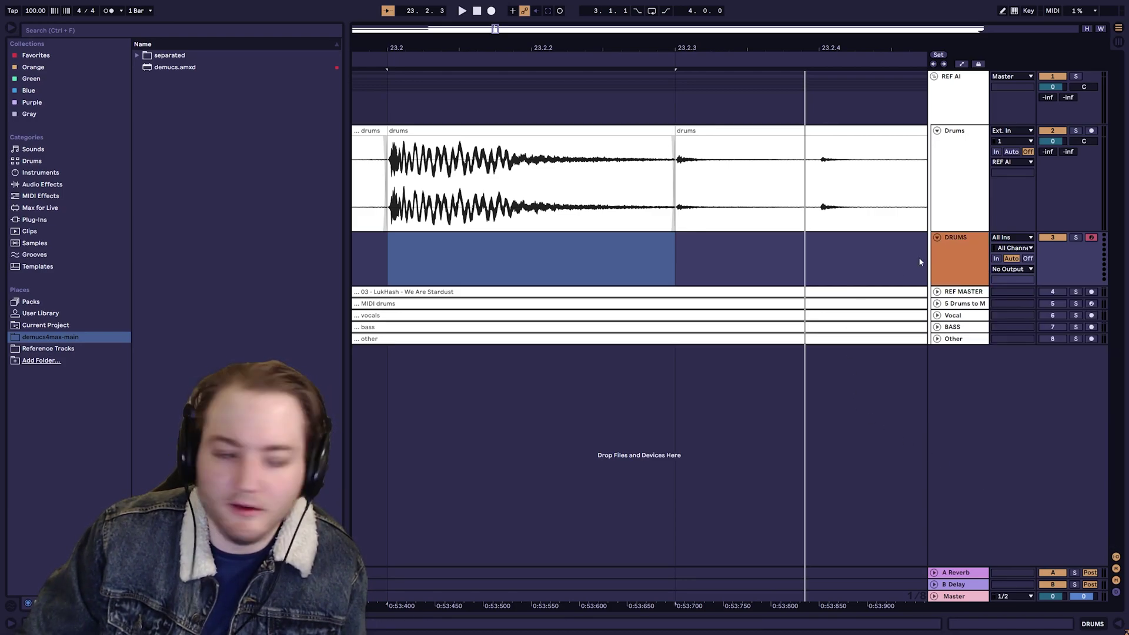
left_click_drag(973, 311, 970, 493)
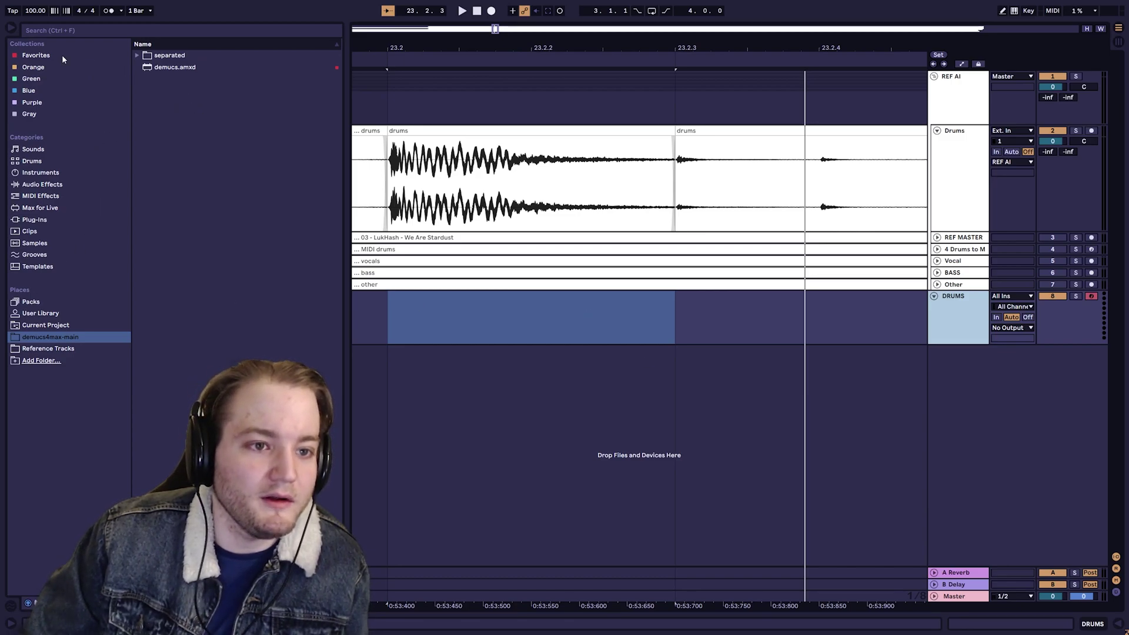
Load the Drum Rack from the Orange collection onto the DRUMS track.
left_click(43, 56)
left_click(47, 69)
left_click(184, 55)
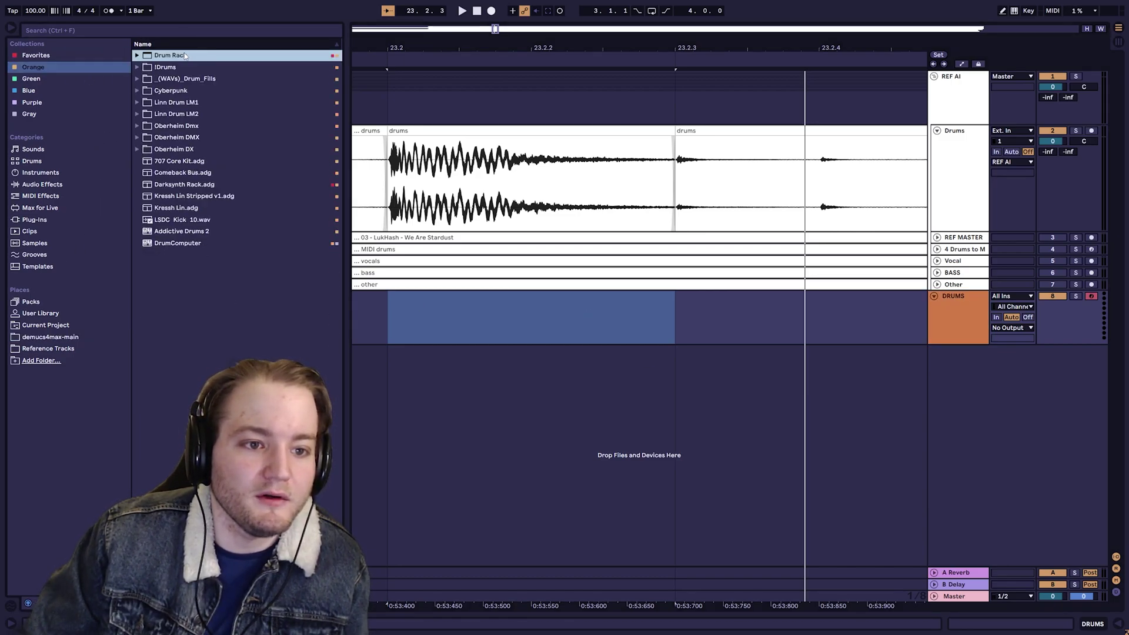
left_click_drag(185, 56, 962, 327)
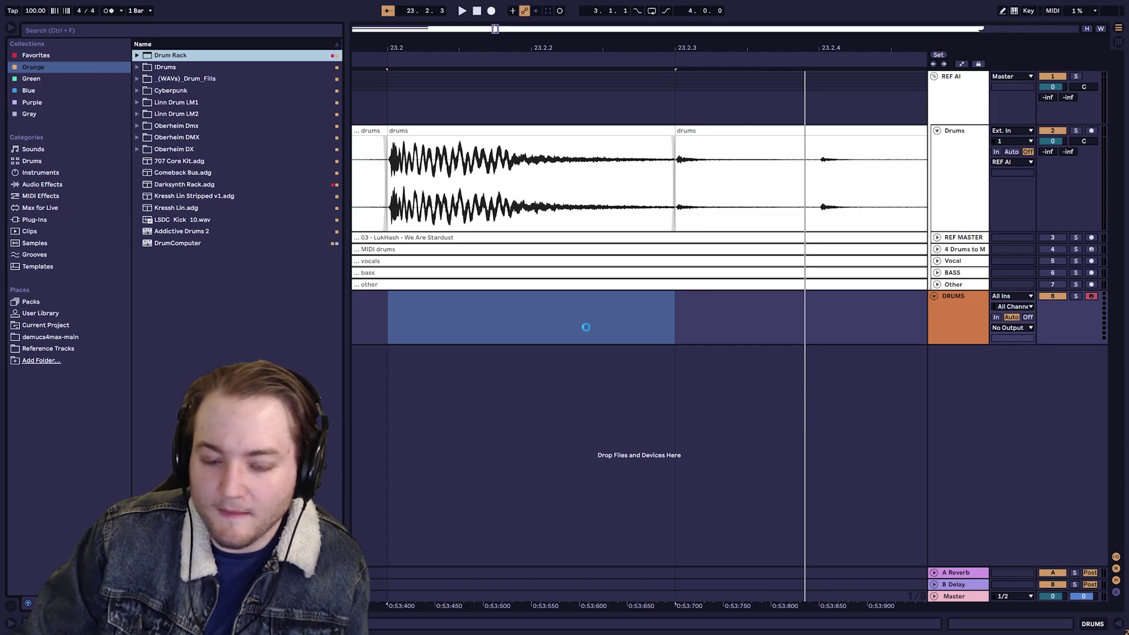
Place the isolated drums clip from 23.2 to 23.2.3 on a pad of the DRUMS track's Drum Rack.
left_click(497, 129)
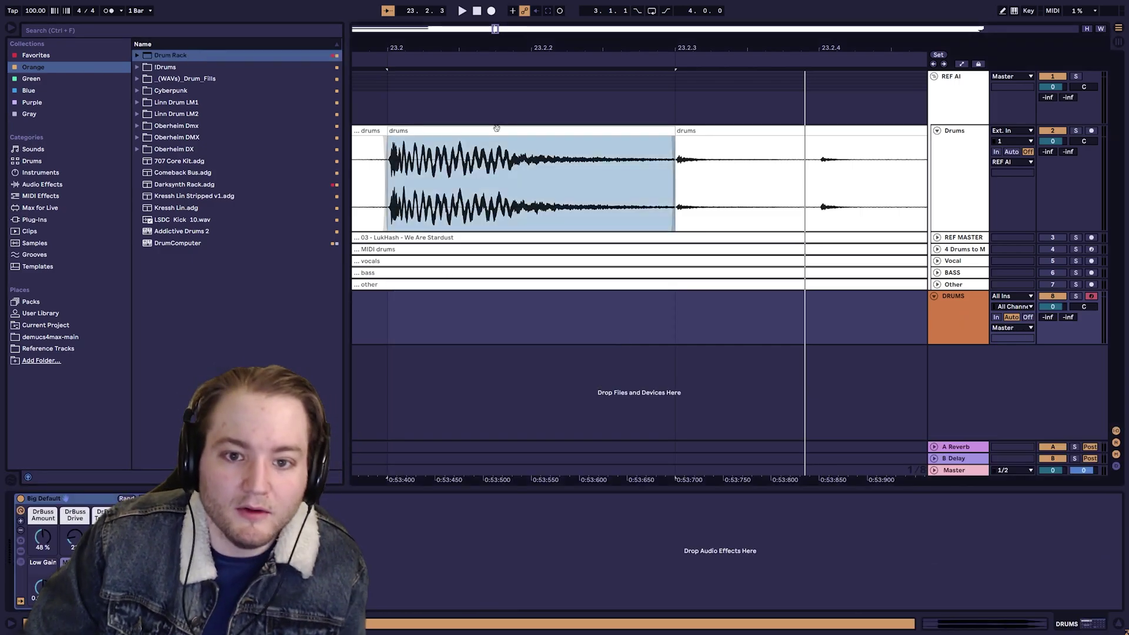
left_click(985, 338)
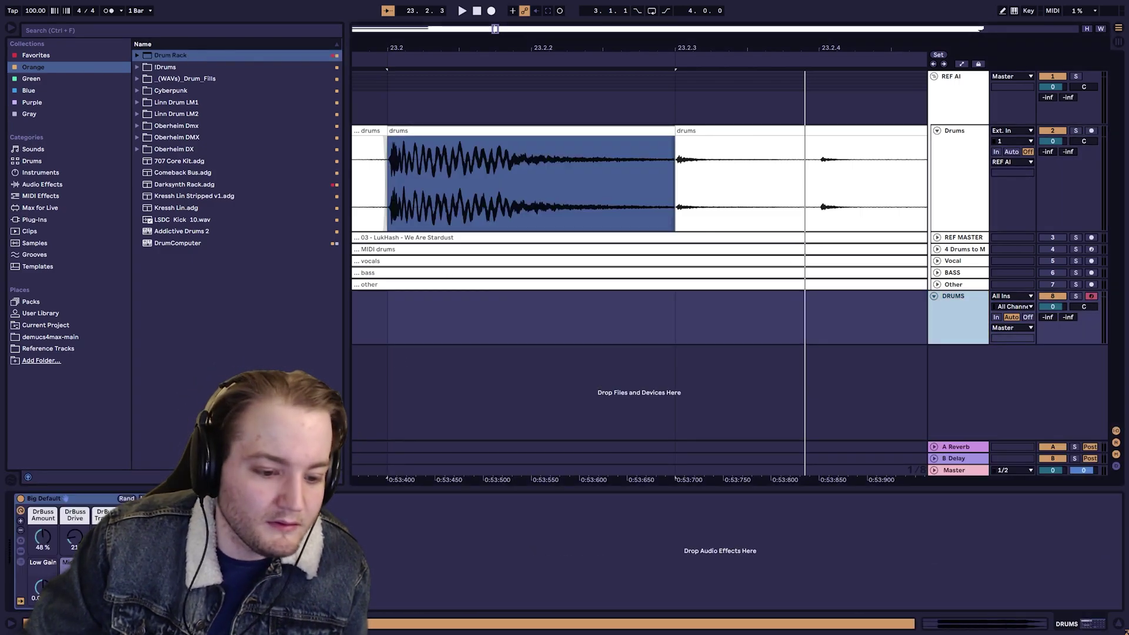
left_click(235, 558)
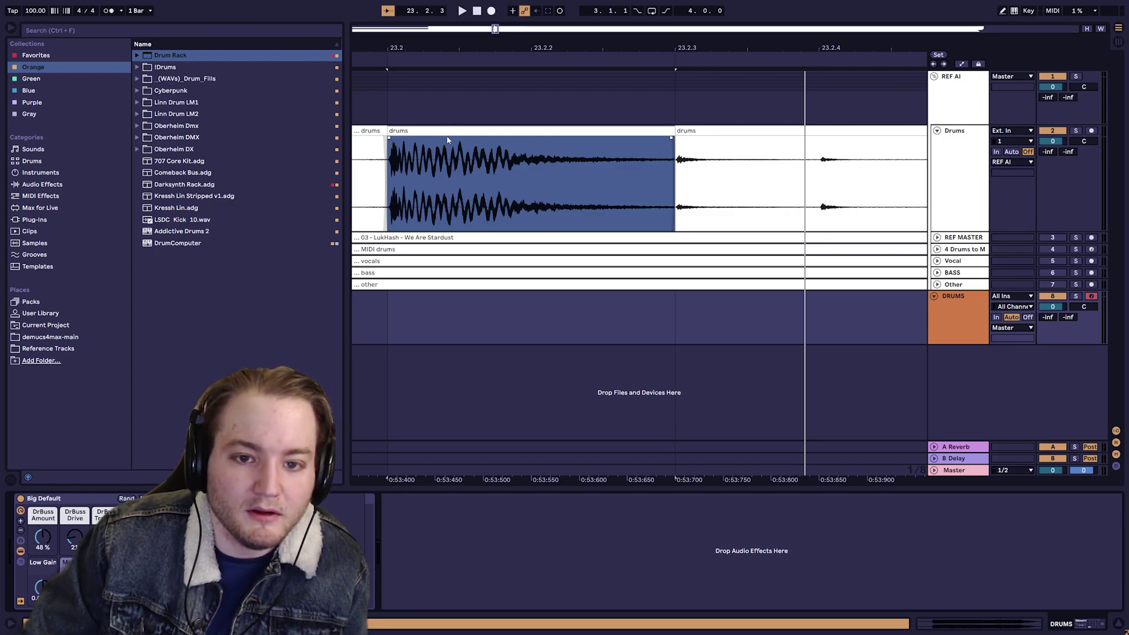
left_click_drag(448, 135, 288, 552)
left_click_drag(438, 131, 288, 559)
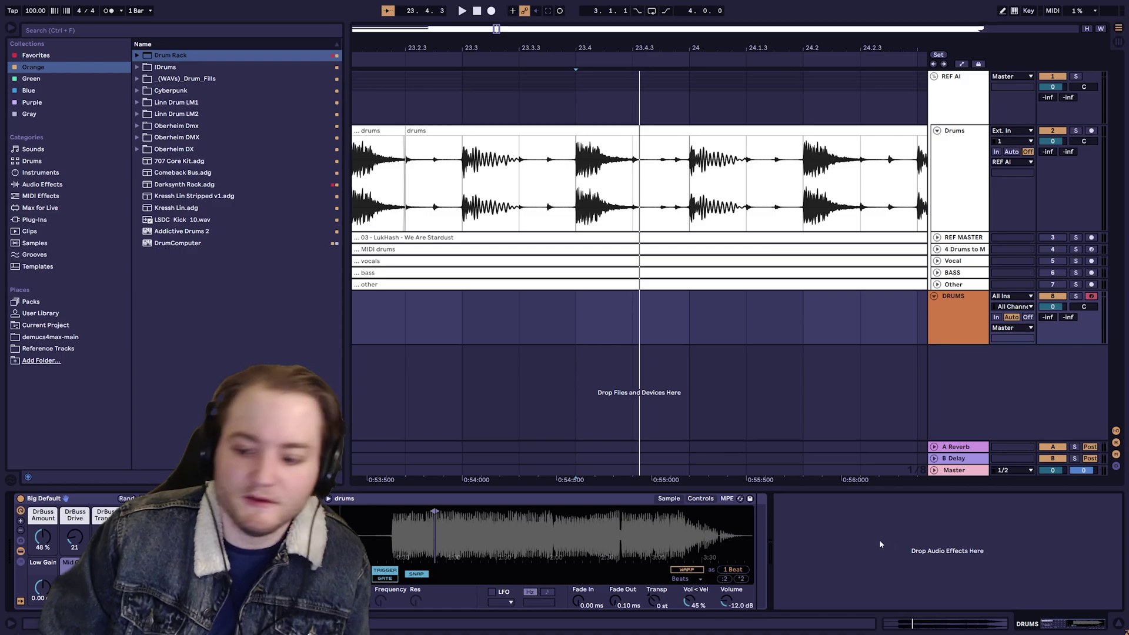
Add an EQ Eight directly after the drums sampler in the rack chain and show its enlarged frequency display.
right_click(879, 538)
mouse_move(898, 555)
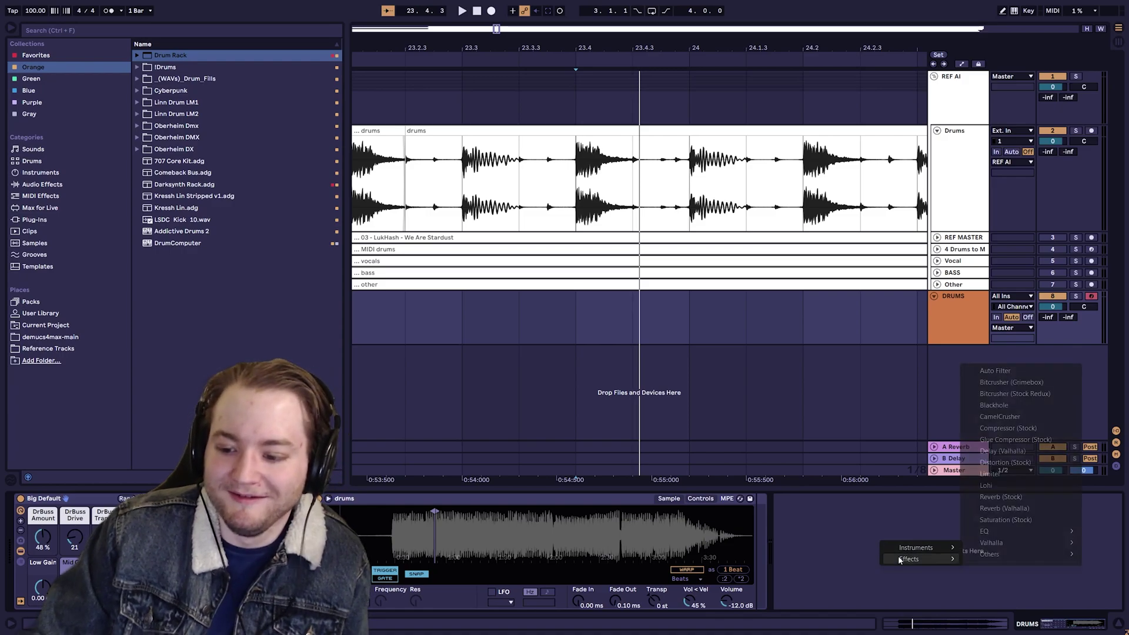
left_click(925, 539)
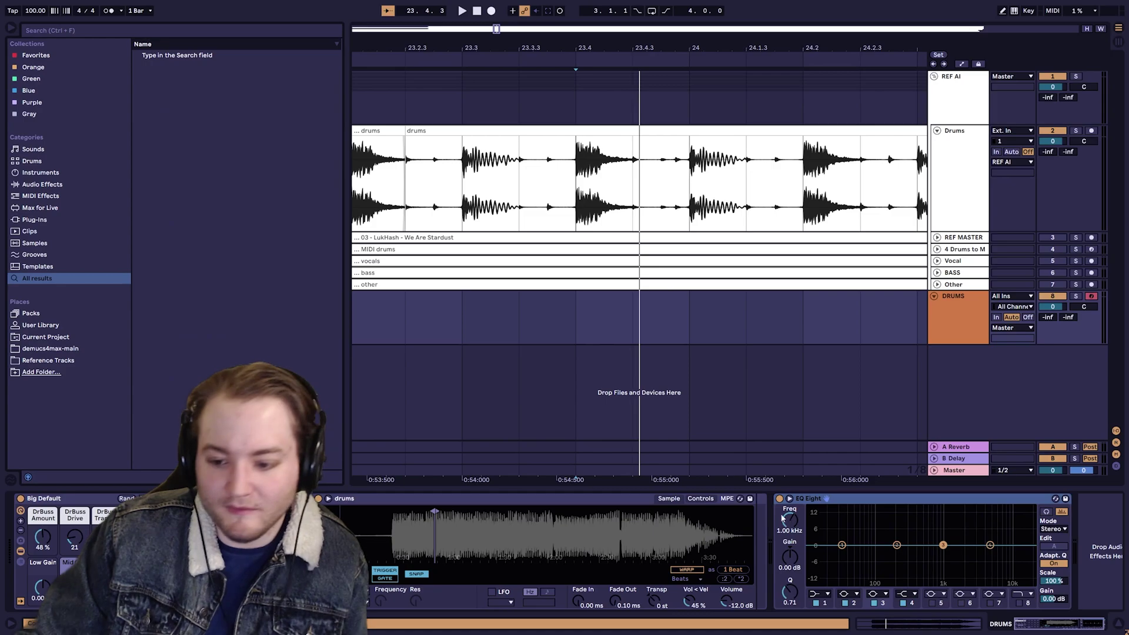
left_click(328, 500)
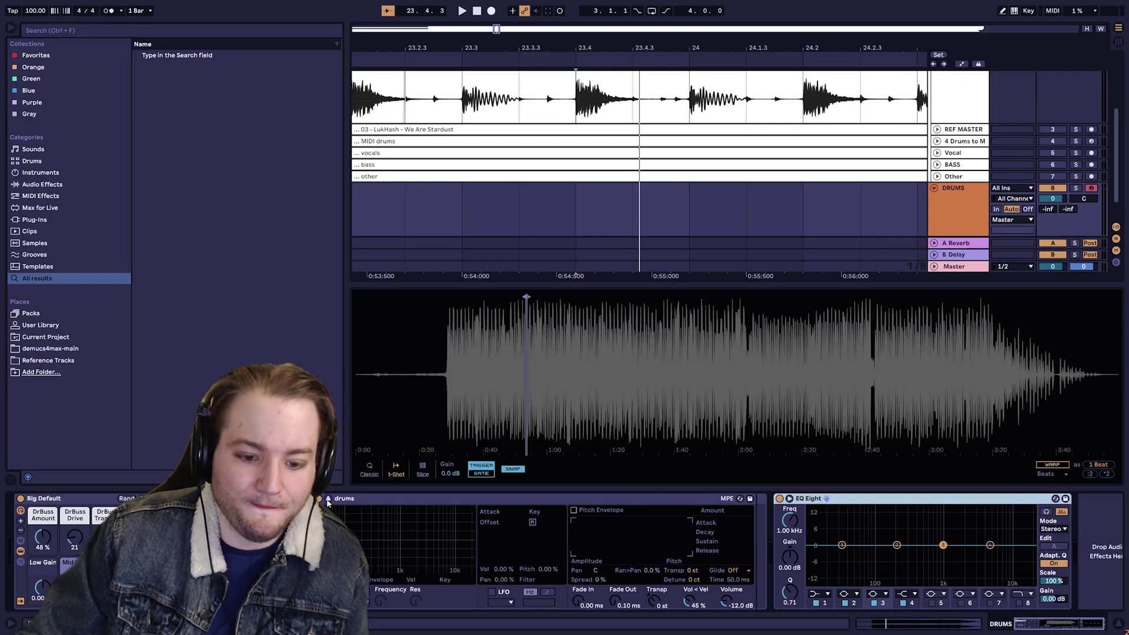
left_click(328, 500)
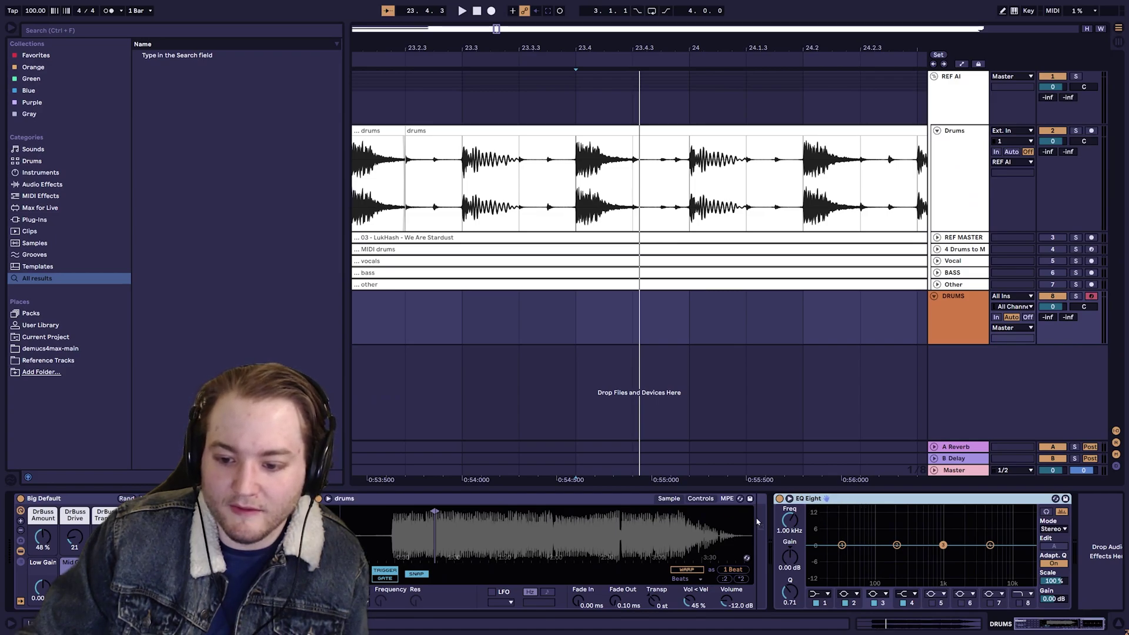
left_click_drag(821, 501, 757, 519)
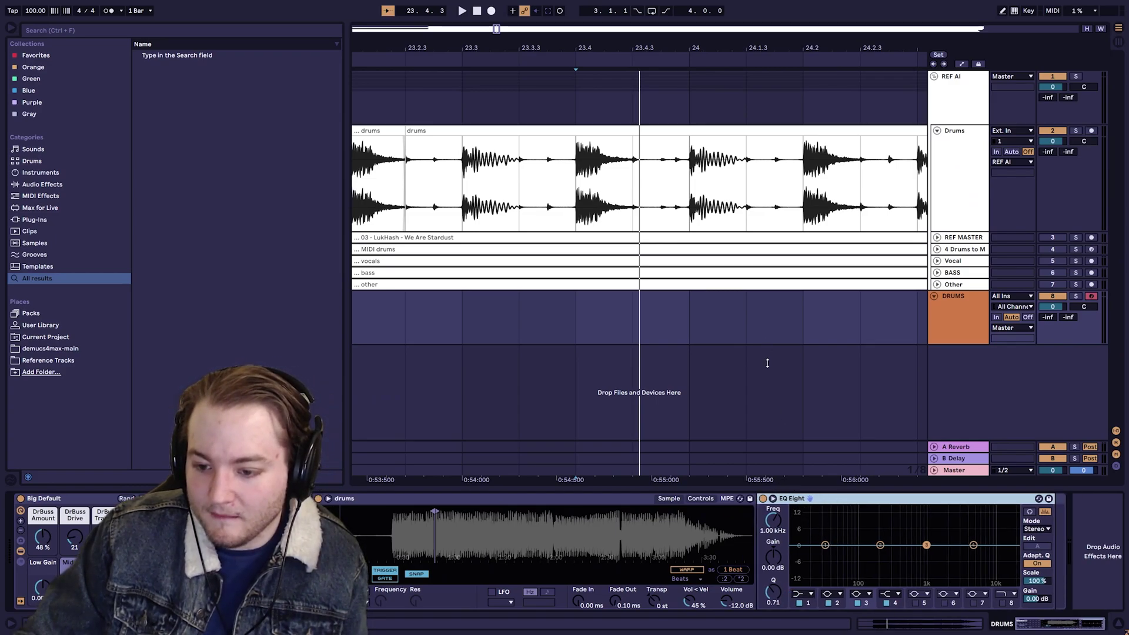
left_click(774, 498)
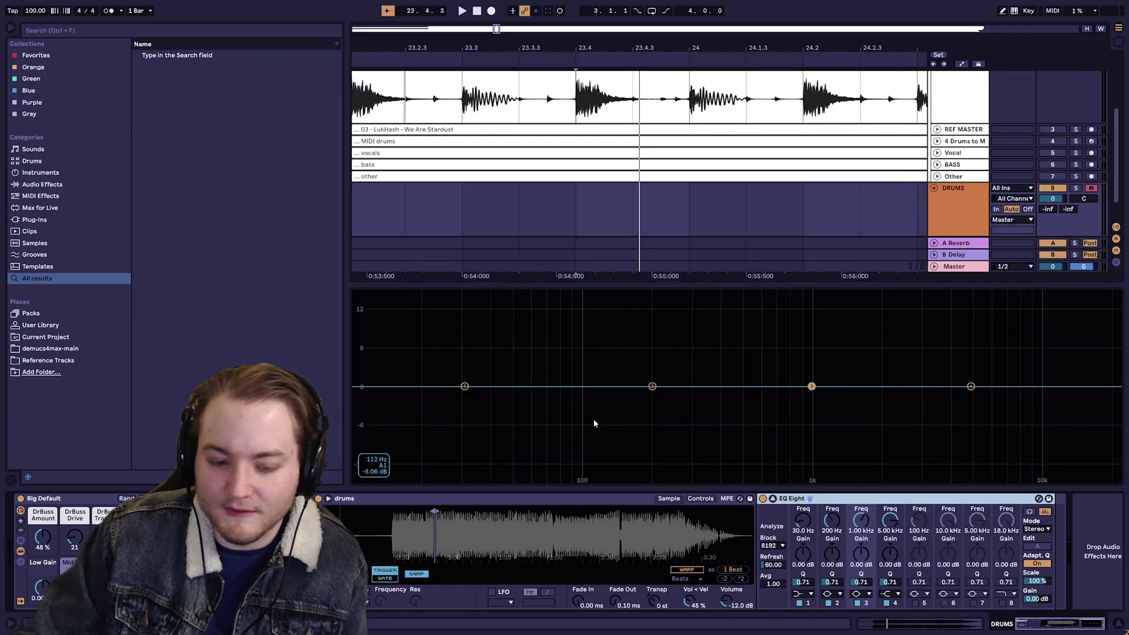
Audition the sampled hit against the EQ Eight spectrum and play the arrangement around bars 16 and 23.
key("space")
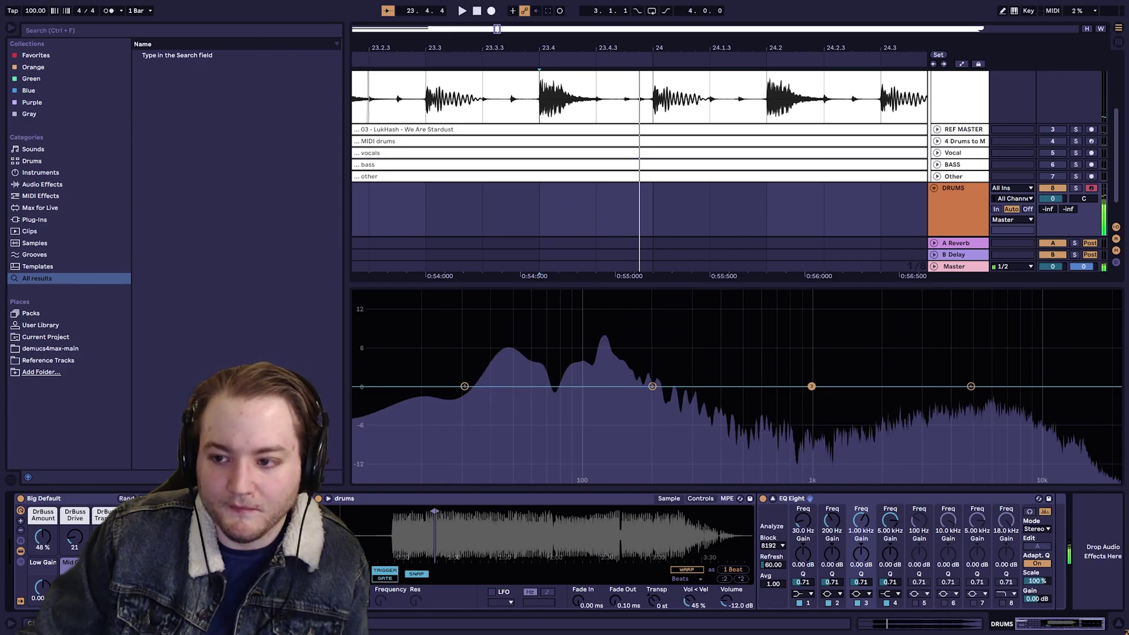
key("space")
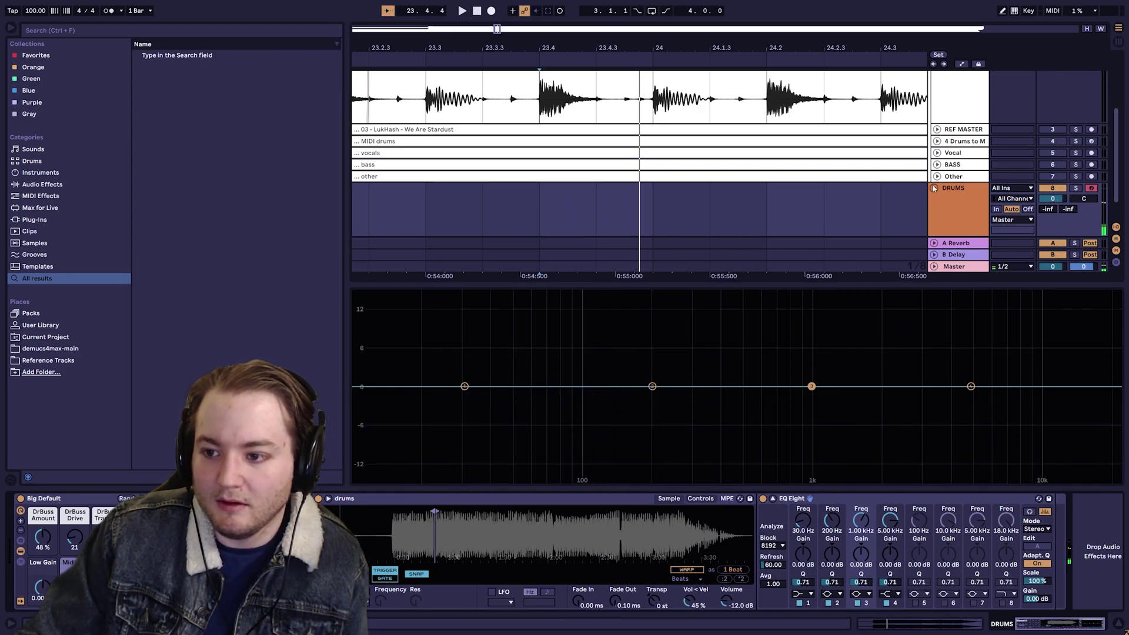
left_click(954, 204)
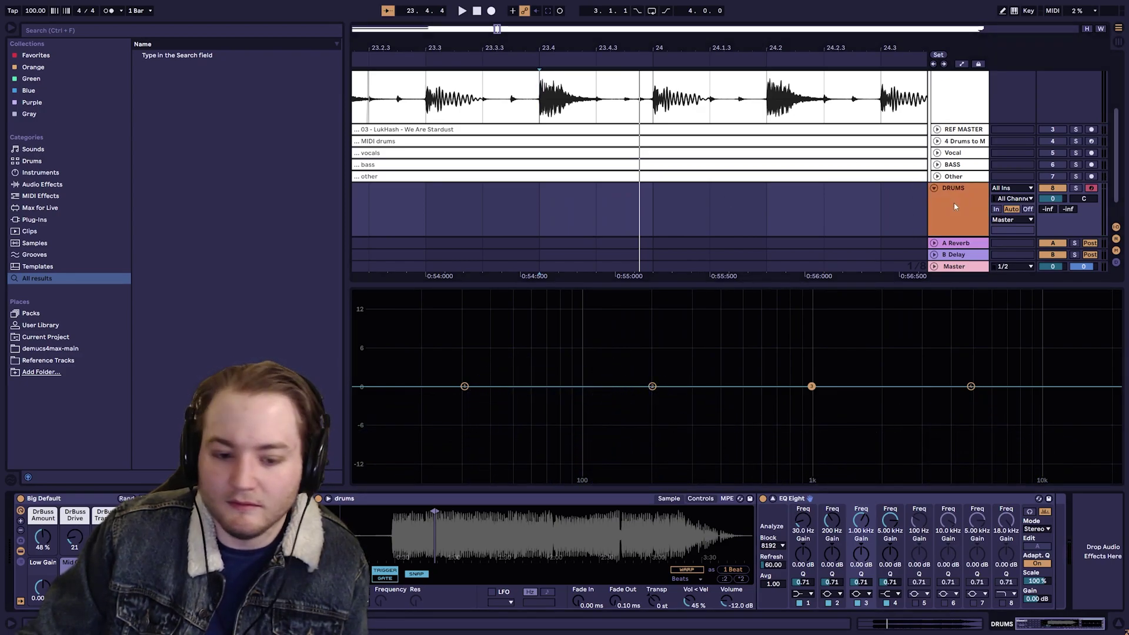
scroll(559, 224, "down", 6)
key("space")
left_click_drag(316, 213, 369, 204)
key("space")
key("space")
key("space")
key("space")
scroll(552, 208, "down", 5)
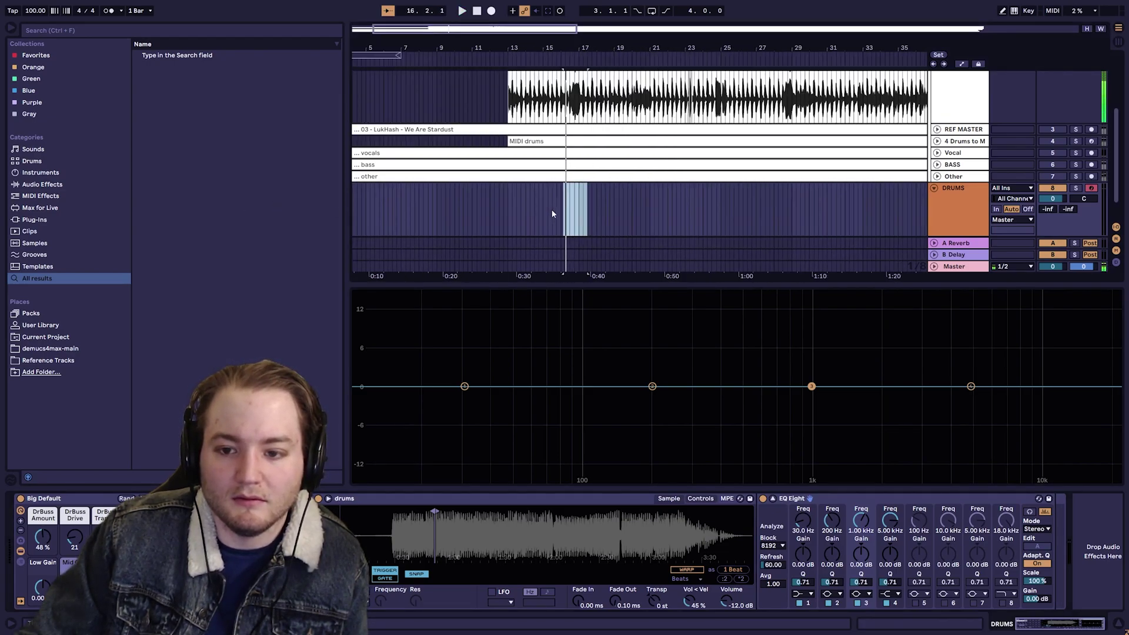
scroll(692, 204, "up", 3)
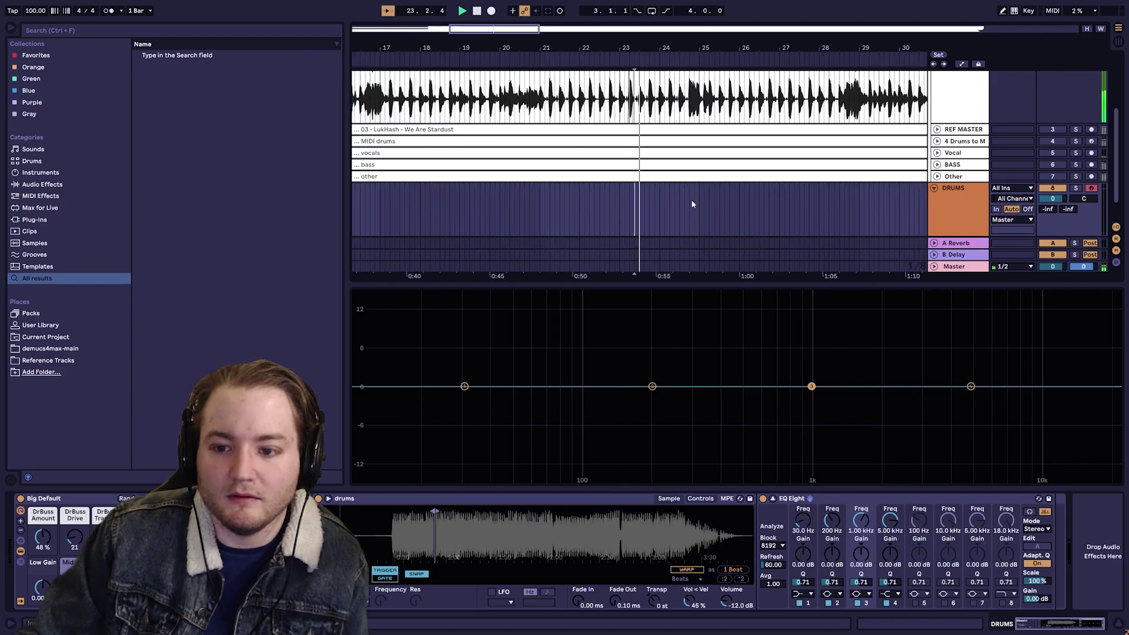
Set the grid to 4 Bars, create a four-bar MIDI clip at bar 25 on the DRUMS track and play its notes.
right_click(640, 200)
left_click(657, 304)
scroll(718, 219, "up", 2)
scroll(667, 226, "down", 1)
right_click(573, 189)
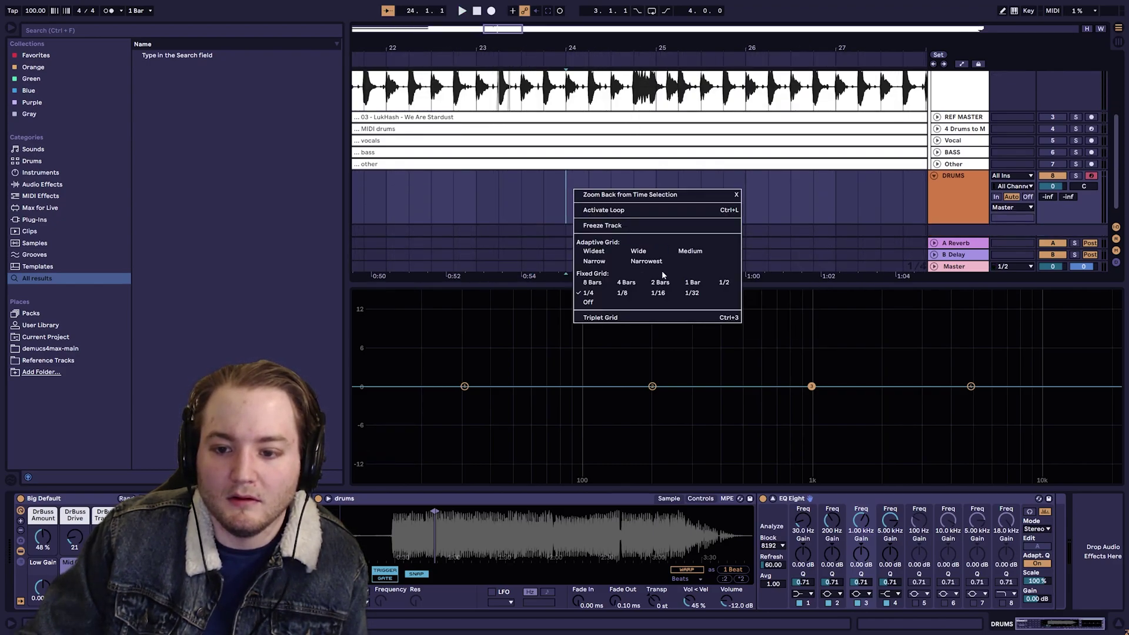
left_click(618, 286)
double_click(704, 200)
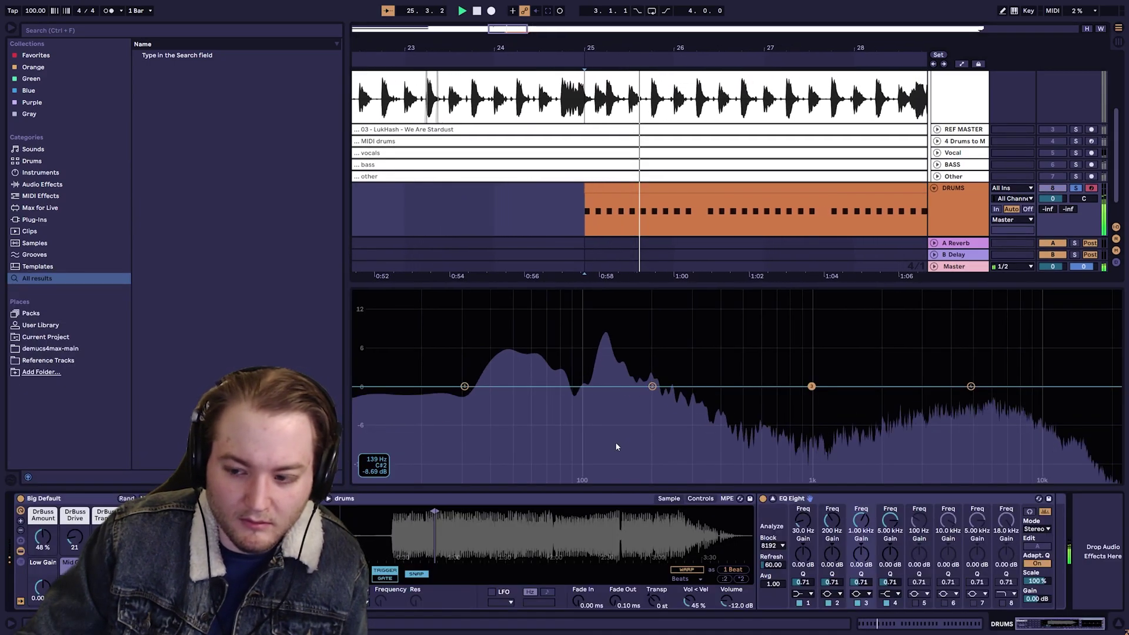
key("space")
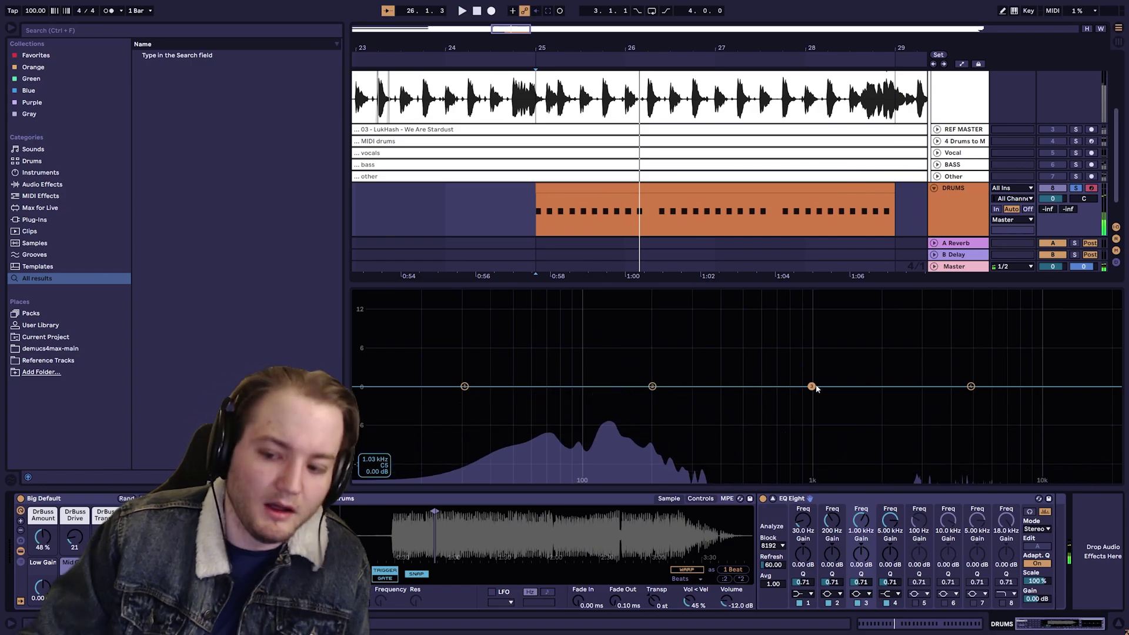
Cut the sample by about 15 dB at 34.6, 186, 548 and 985 Hz in EQ Eight and compare it with the EQ bypassed.
left_click_drag(971, 387, 970, 393)
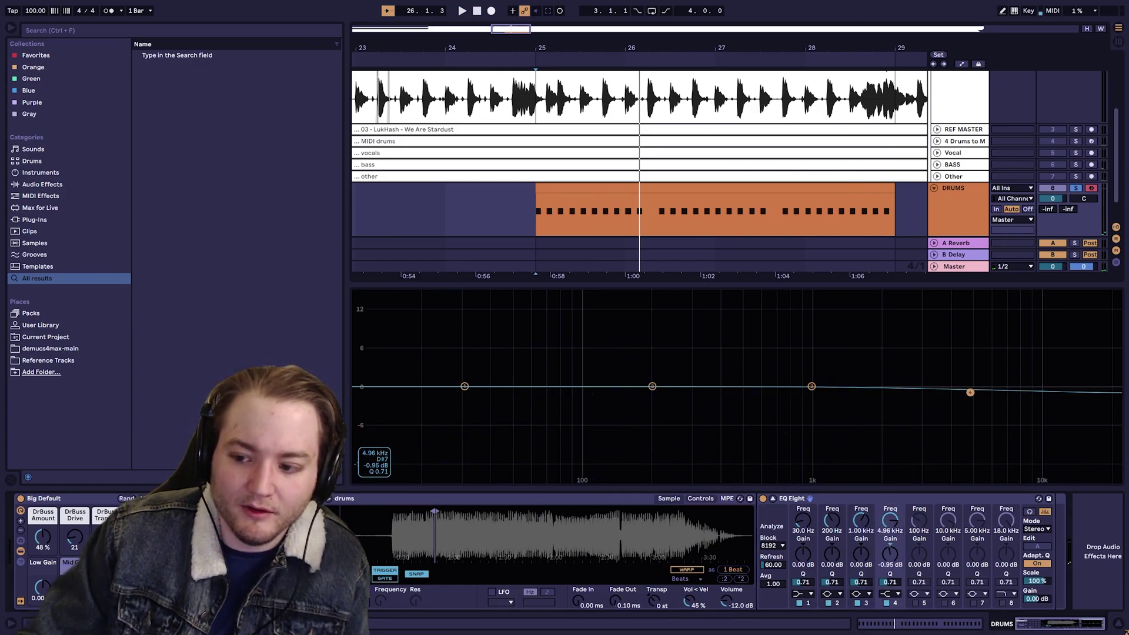
key("space")
left_click_drag(977, 451, 970, 386)
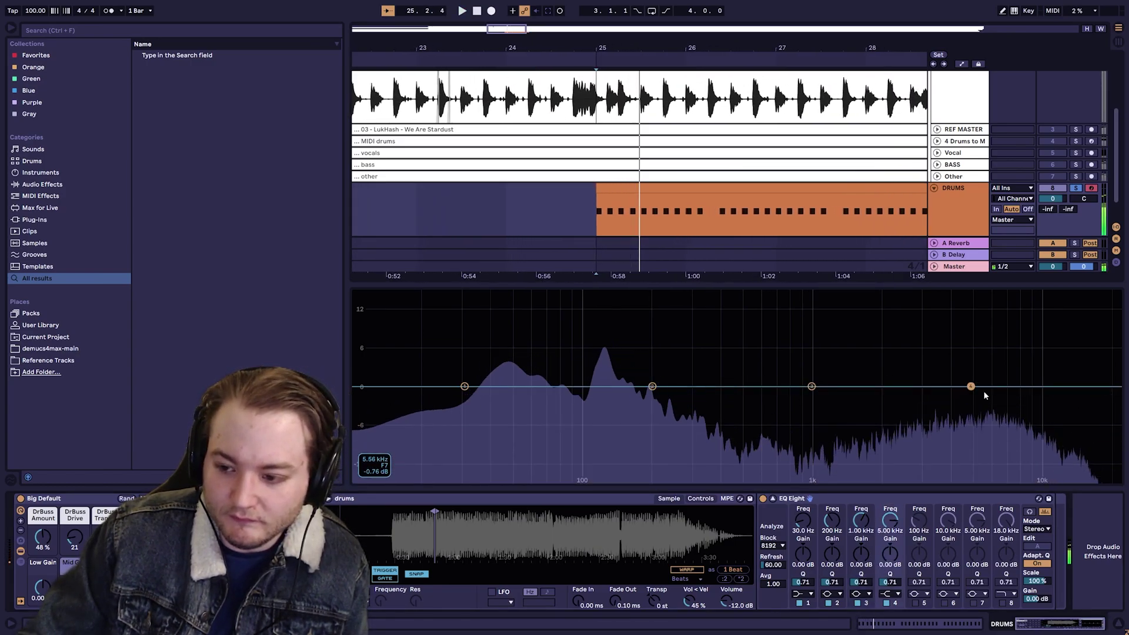
left_click_drag(811, 386, 716, 474)
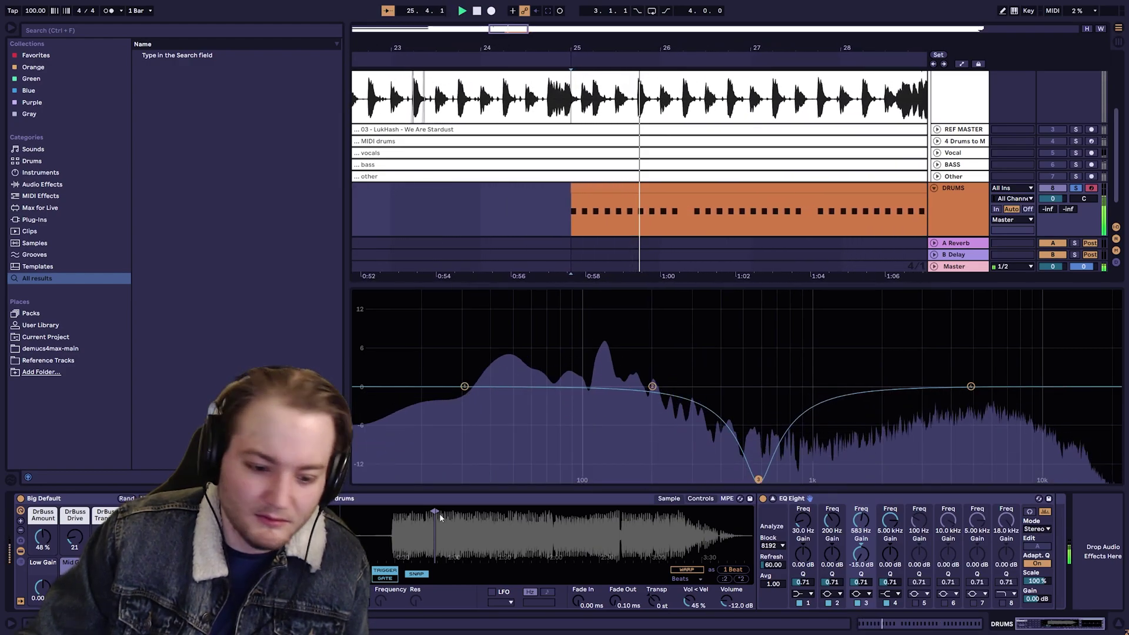
key("space")
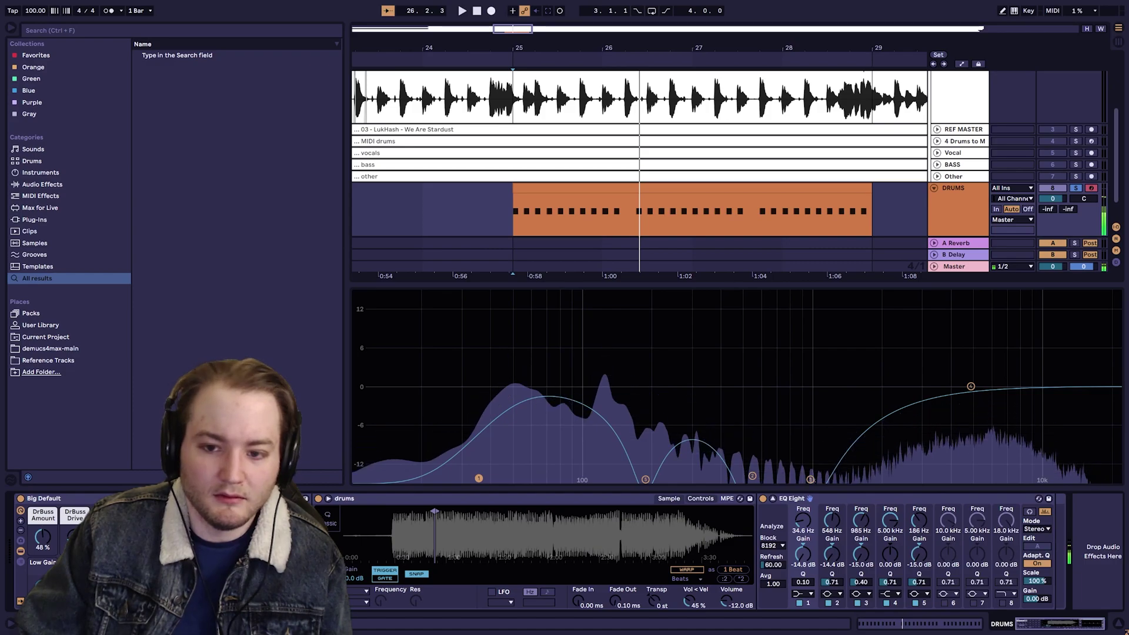
left_click(762, 498)
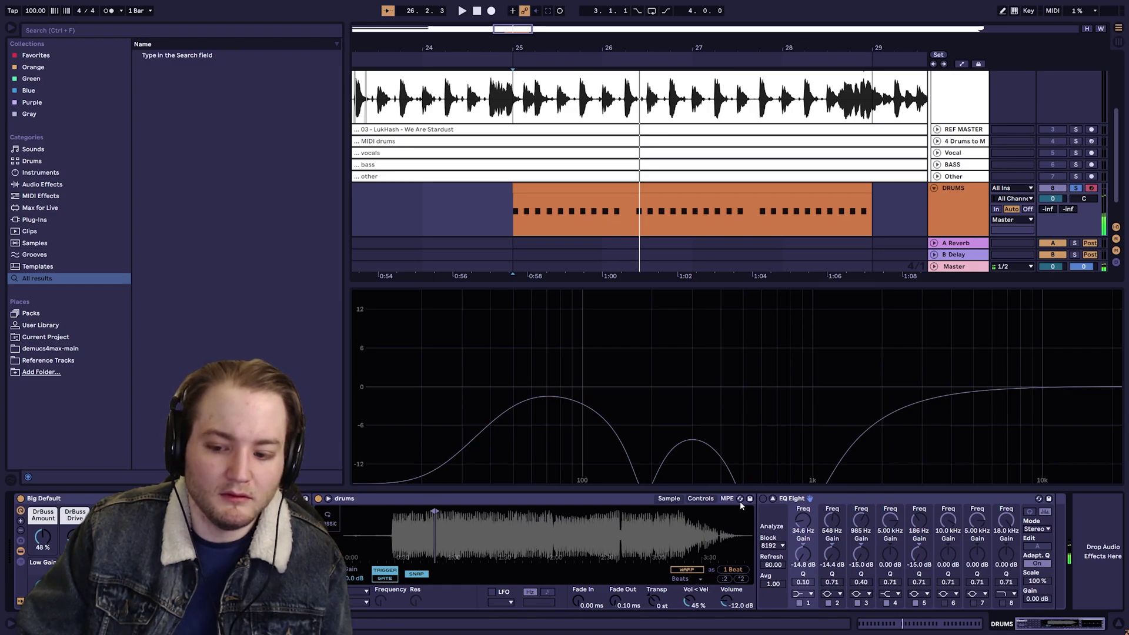
left_click(762, 498)
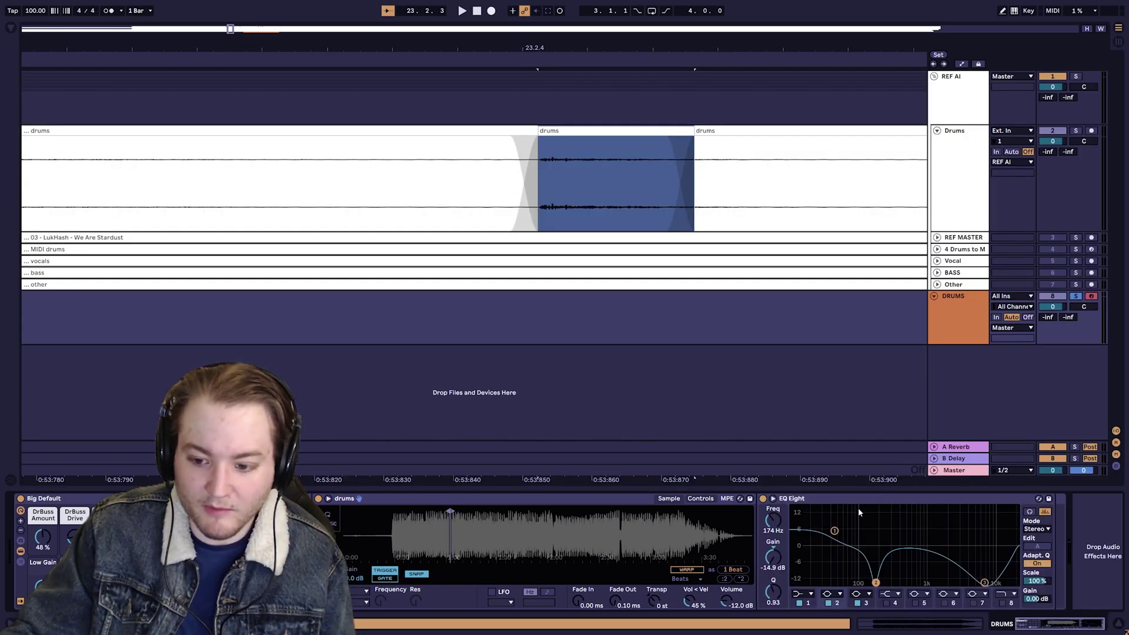
Audition the drum rack's chains and compare the EQ Eight curves on them.
left_click(859, 512)
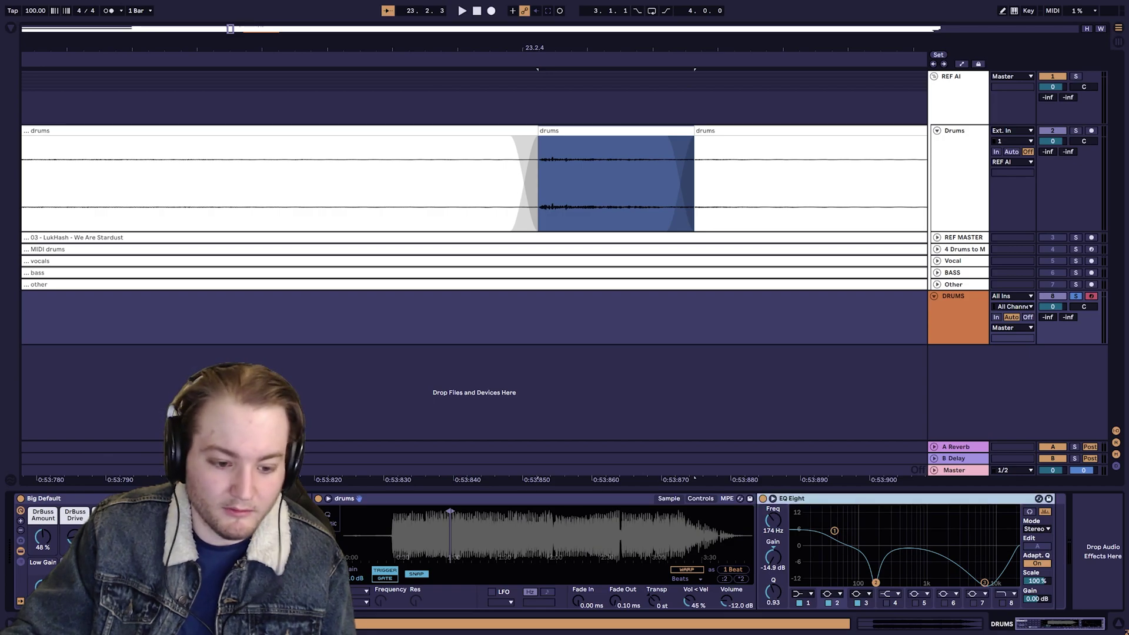
left_click(773, 498)
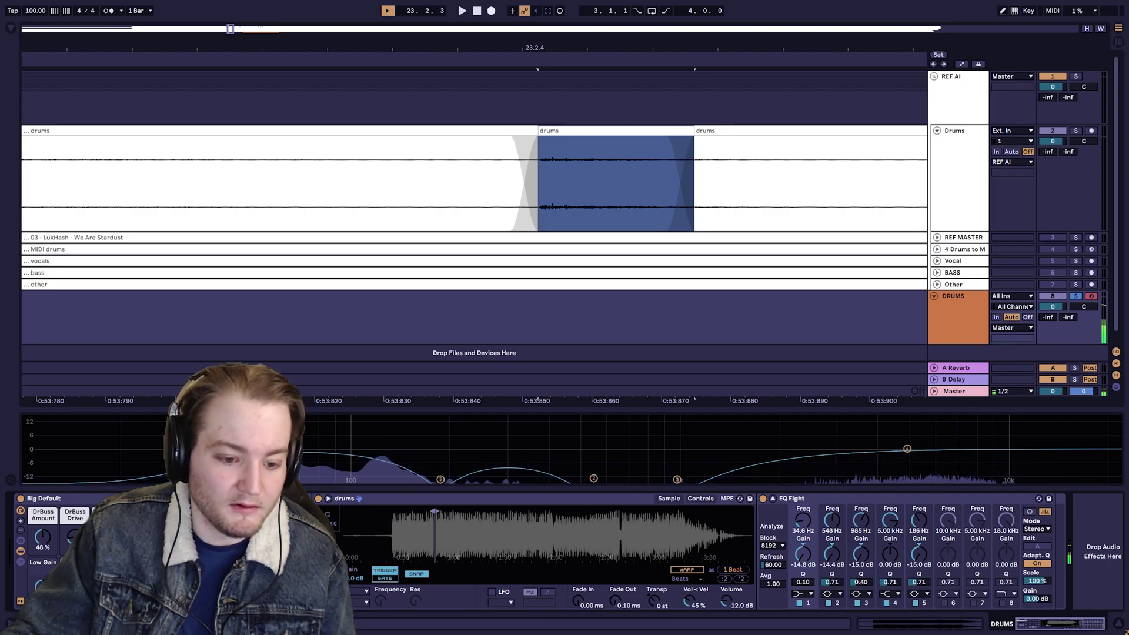
key("Delete")
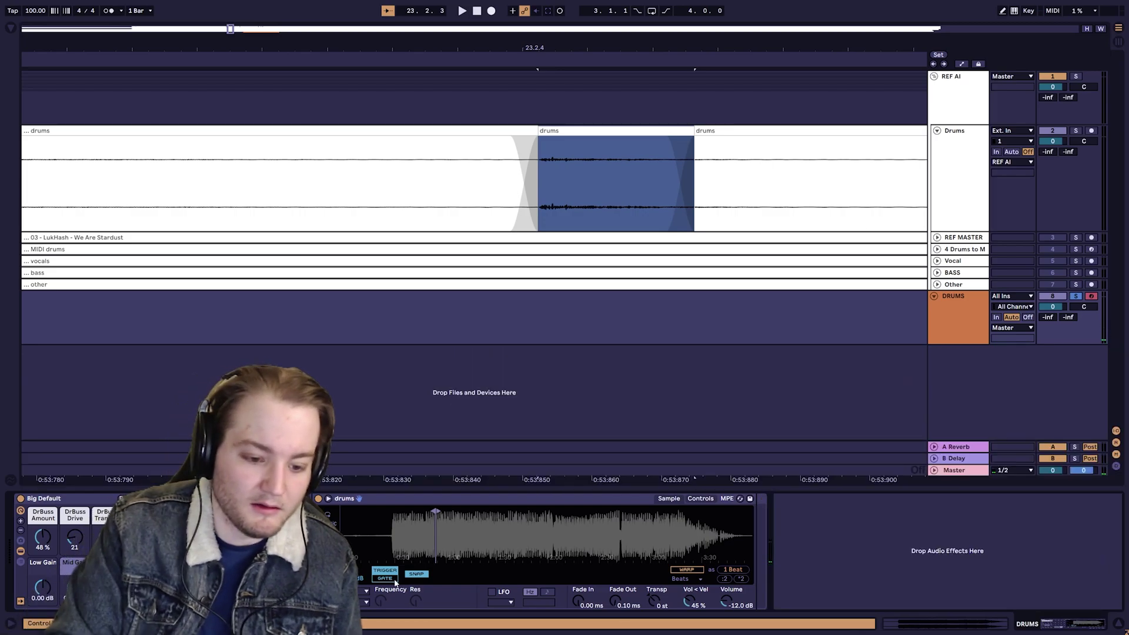
Set the arrangement grid to 1/4 near the start of the DRUMS track, and mute and fold the REF AI group.
left_click(935, 296)
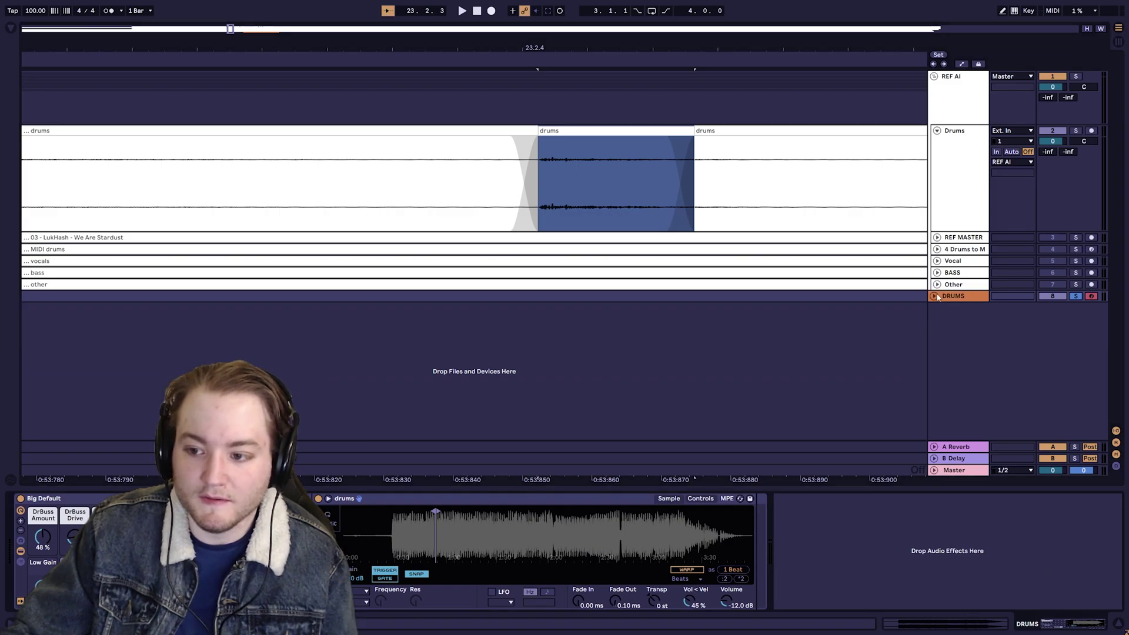
left_click(933, 296)
key("w")
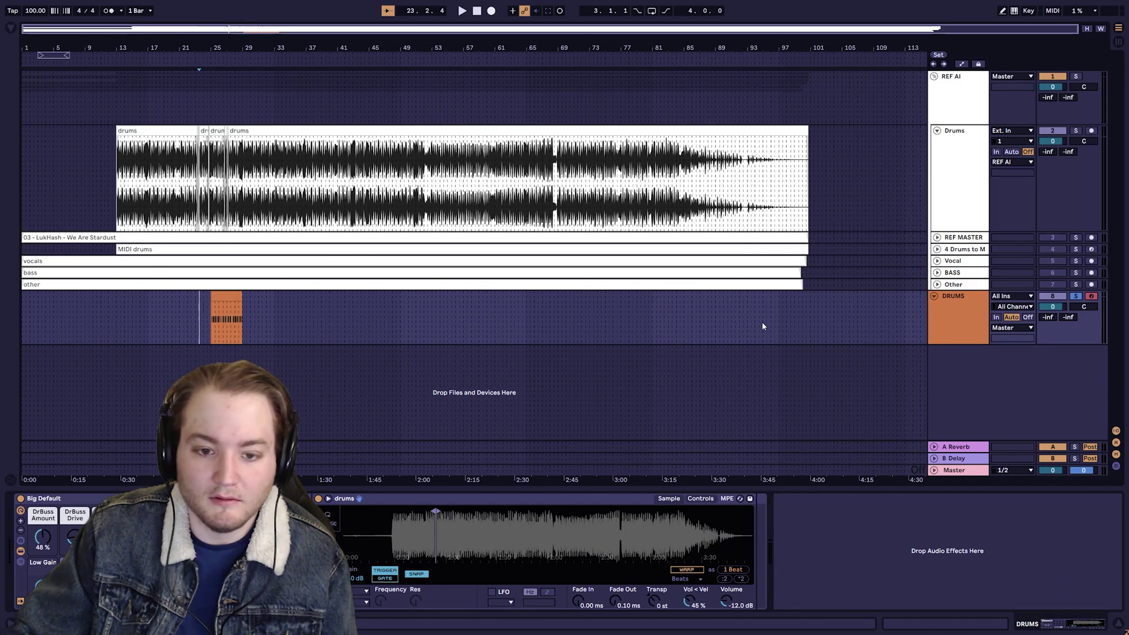
left_click(226, 292)
key("z")
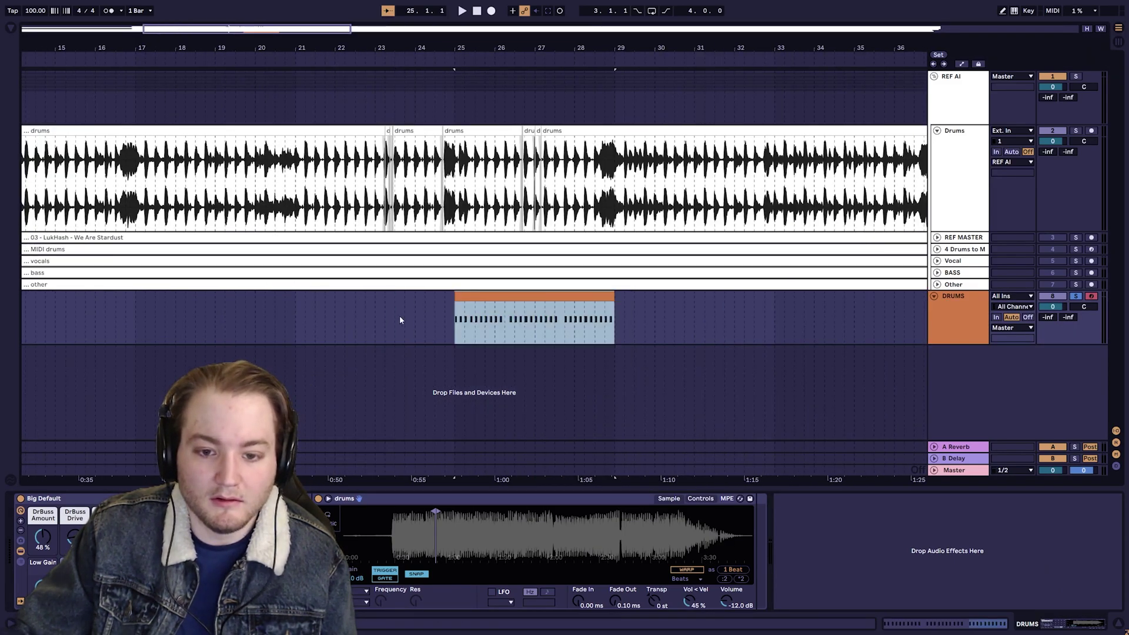
left_click_drag(395, 321, 25, 321)
key("space")
key("space")
key("space")
right_click(59, 319)
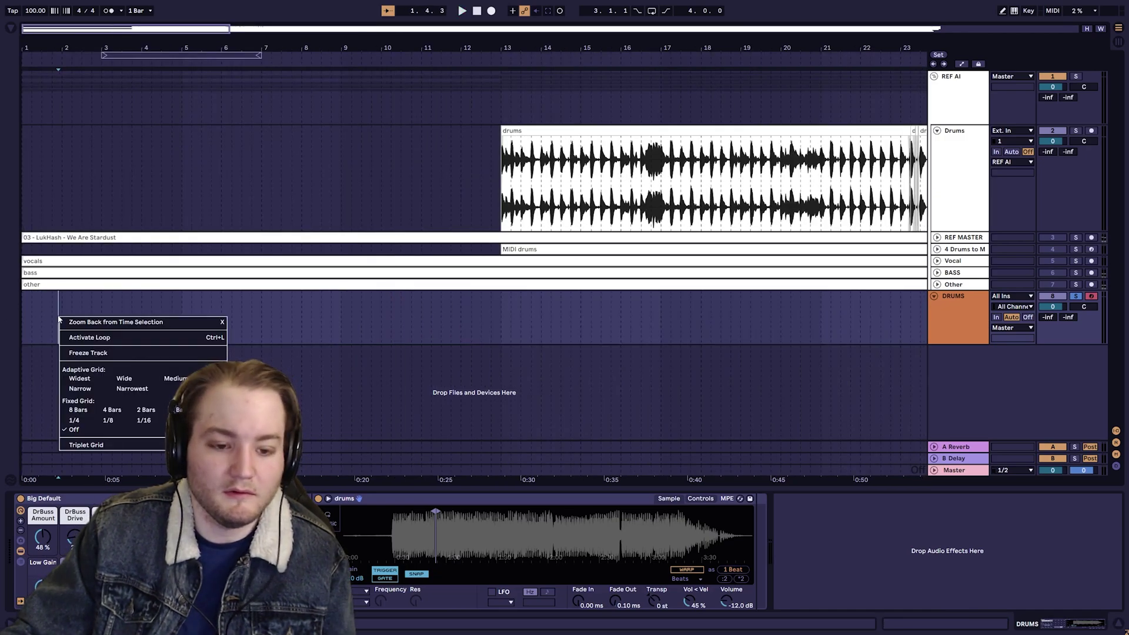
left_click(76, 420)
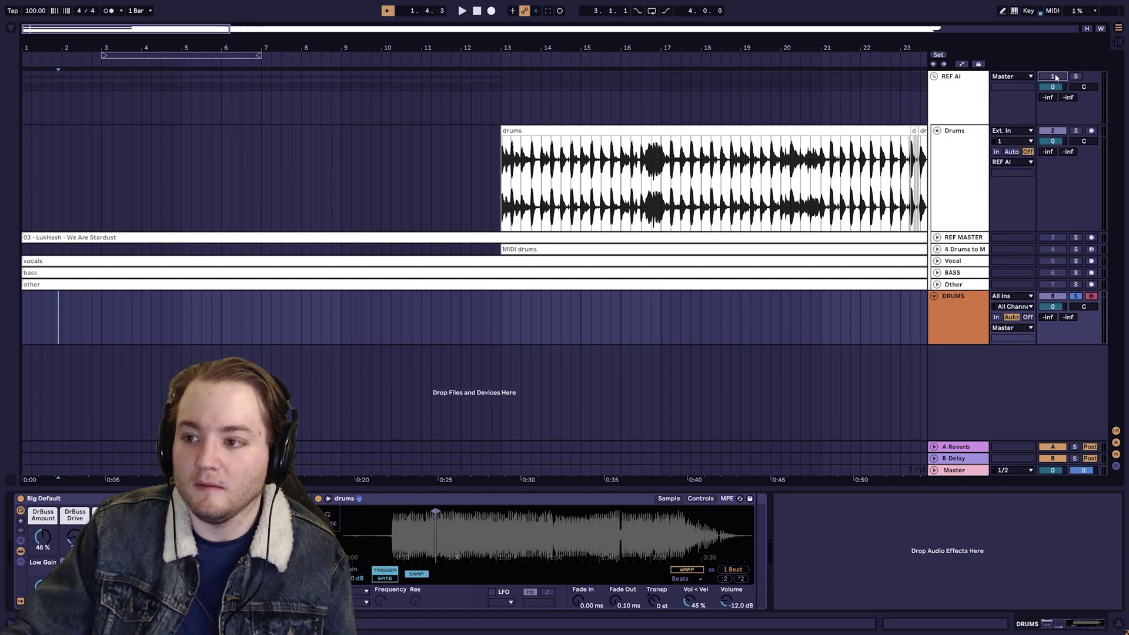
left_click(934, 76)
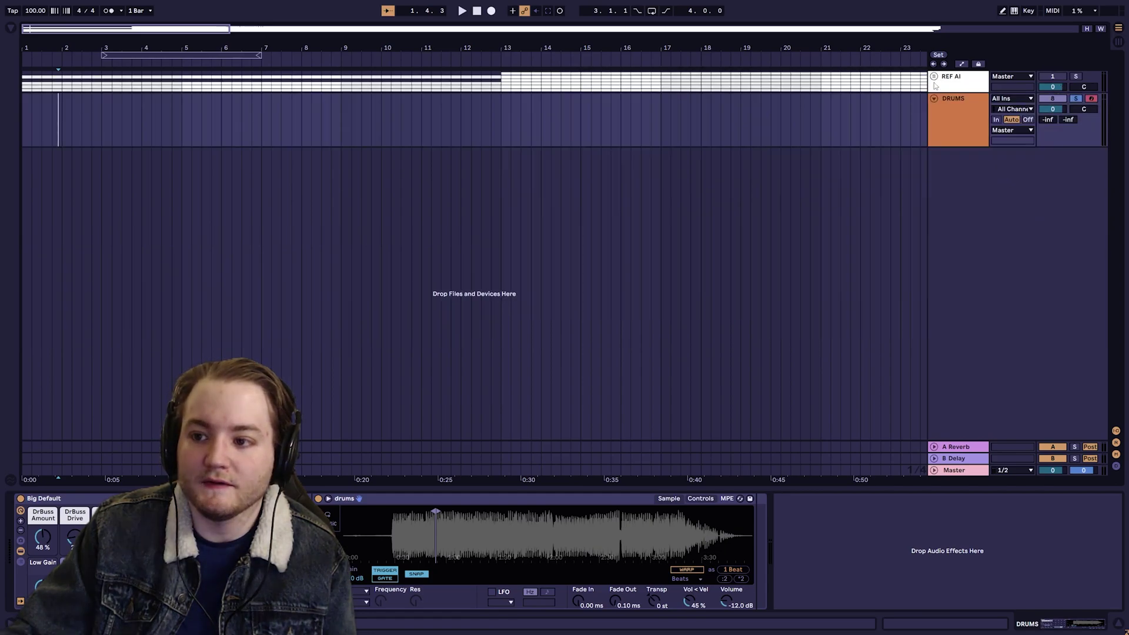
Widen the grid to 8 Bars and create an empty eight-bar MIDI clip at bar 1 on the DRUMS track.
right_click(63, 131)
right_click(103, 94)
left_click(60, 116)
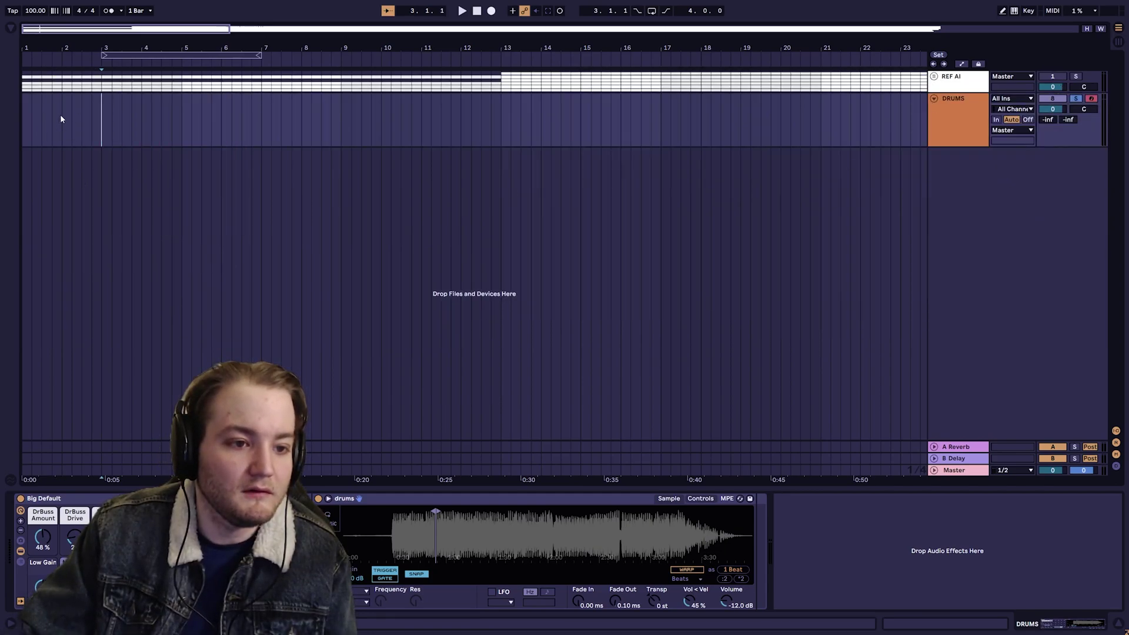
key("ctrl+2")
key("ctrl+2")
key("ctrl+2")
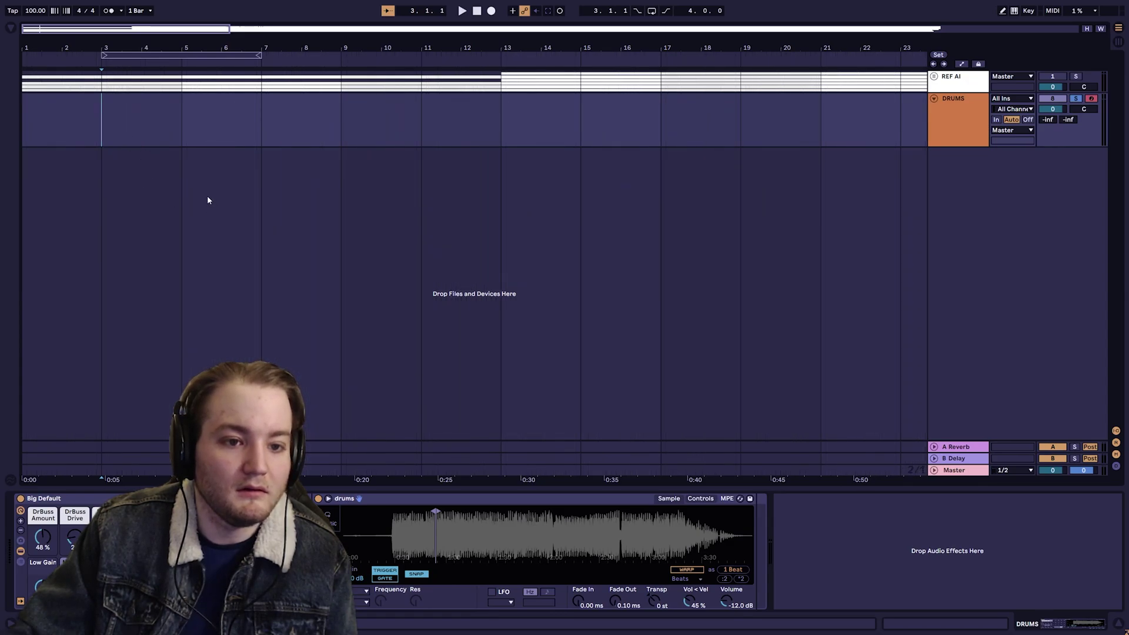
key("ctrl+2")
double_click(81, 112)
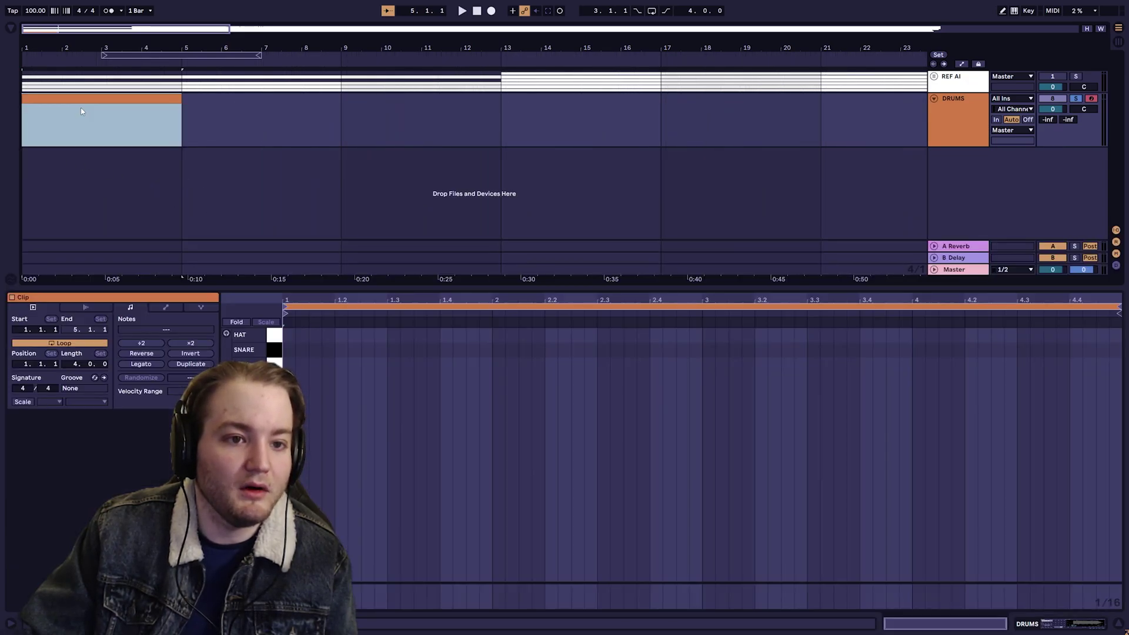
key("Delete")
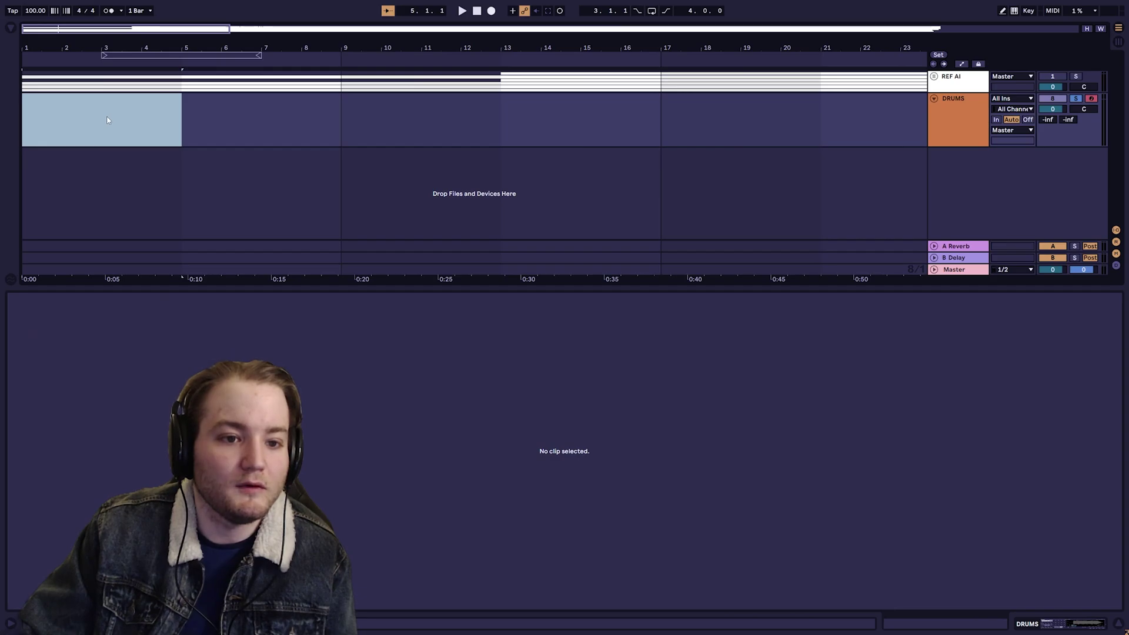
key("ctrl+2")
double_click(107, 120)
left_click(274, 353)
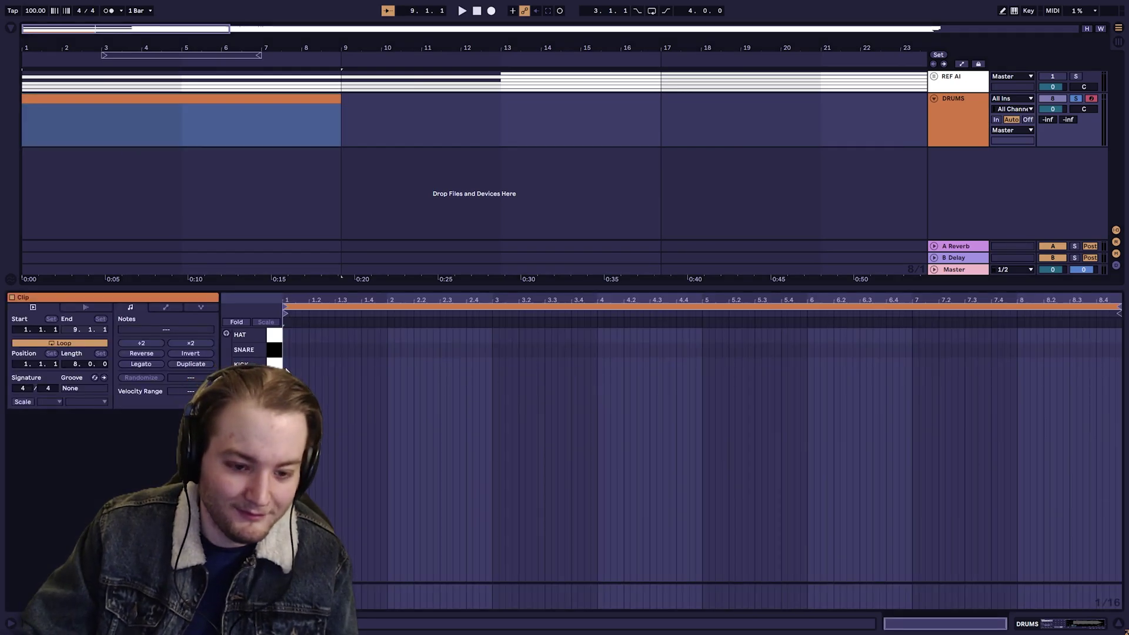
Set the clip grid to 1/8 and program kicks on beats 1 and 3, snares on 2 and 4, and eighth-note hats.
key("ctrl+2")
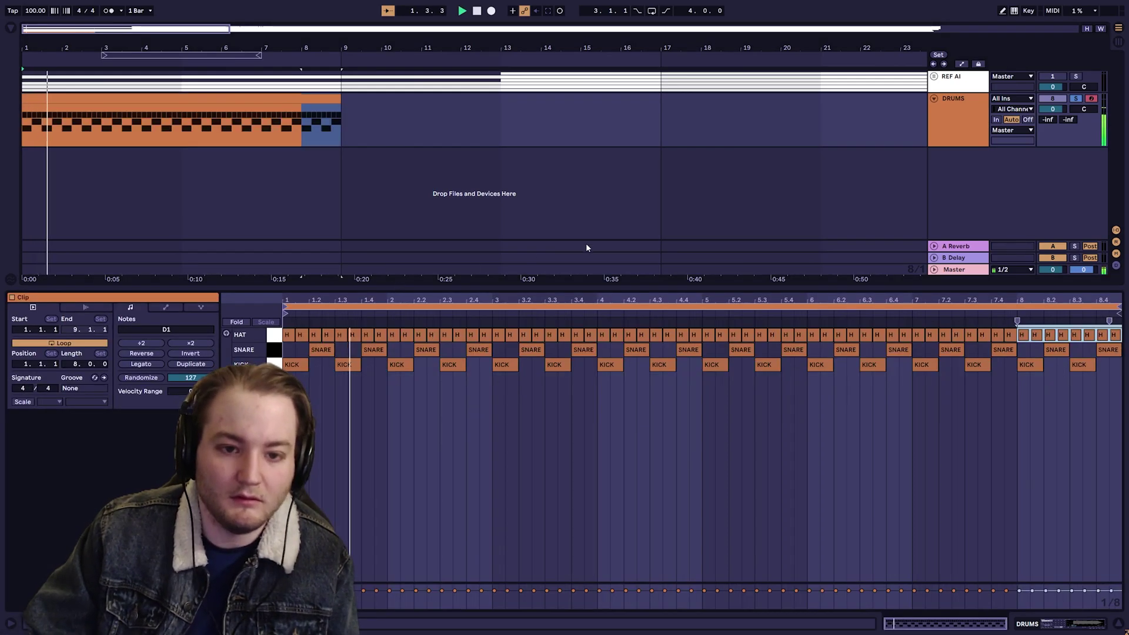
key("Tab")
key("Tab")
key("Tab")
key("Tab")
Add the ValhallaVintageVerb VST3 after EQ Eight on the SNARE chain, using the AT Snare - Classic Gate preset.
key("shift+Tab")
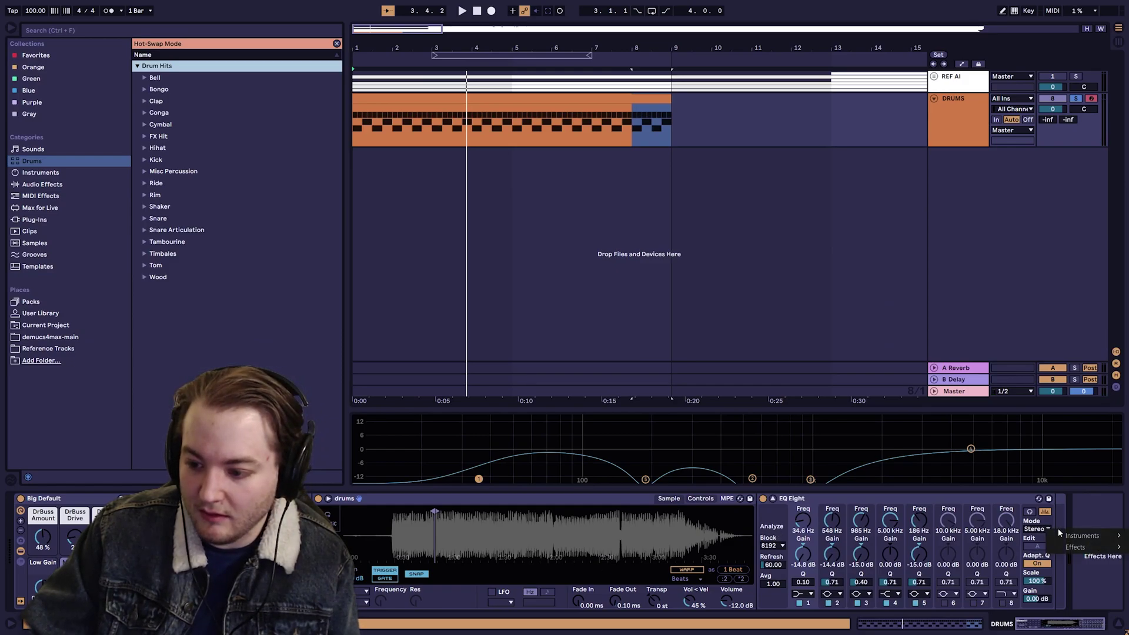
mouse_move(1078, 549)
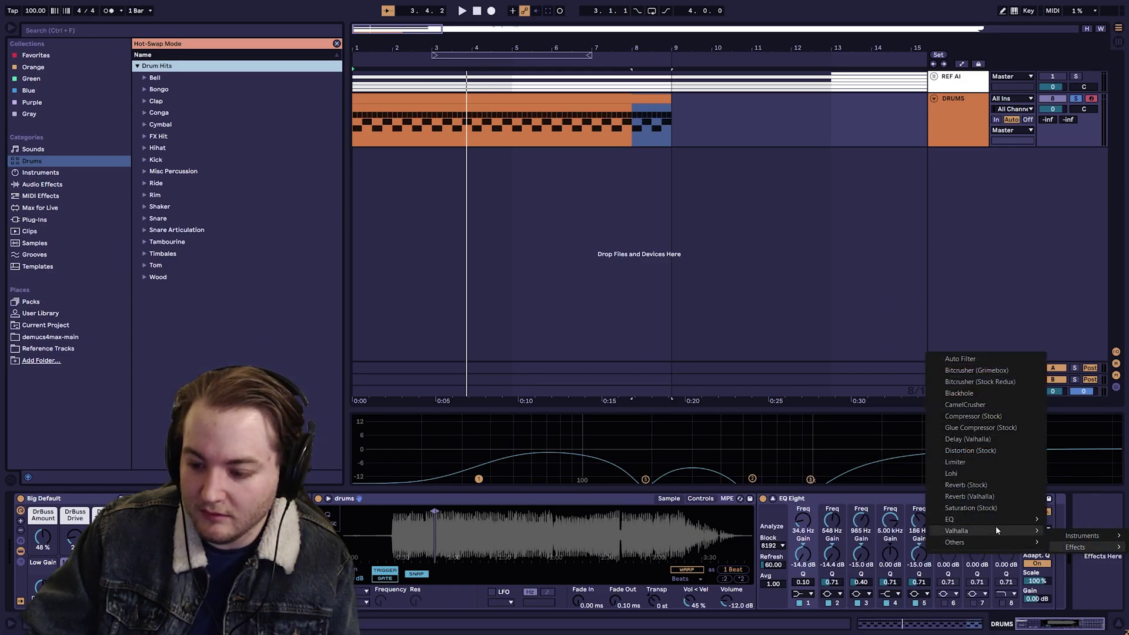
mouse_move(997, 530)
left_click(899, 589)
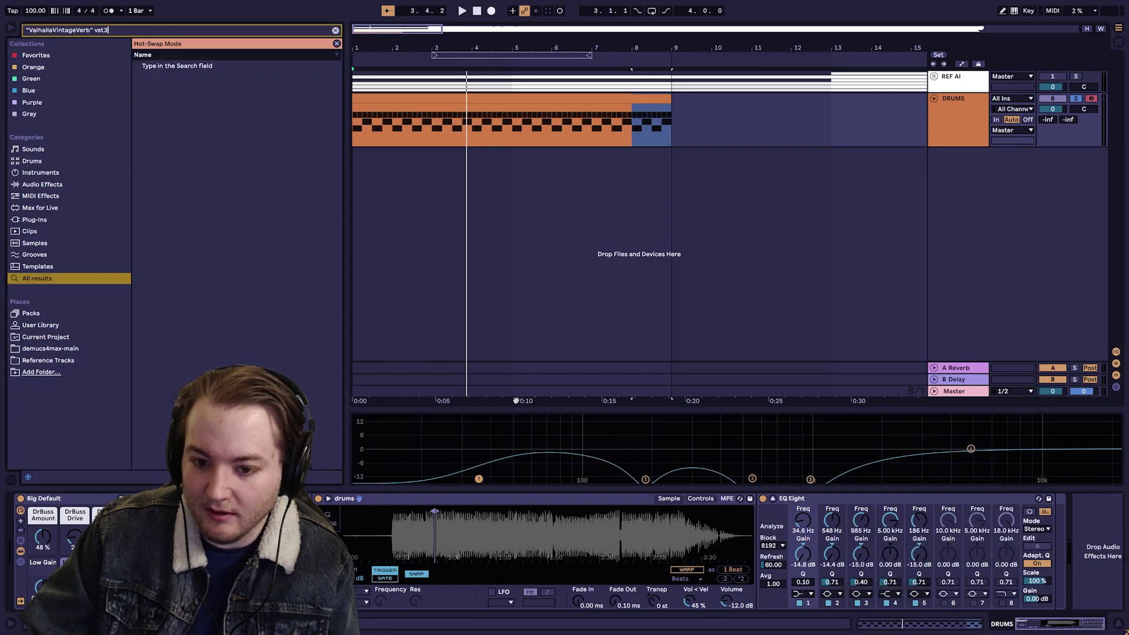
key("Escape")
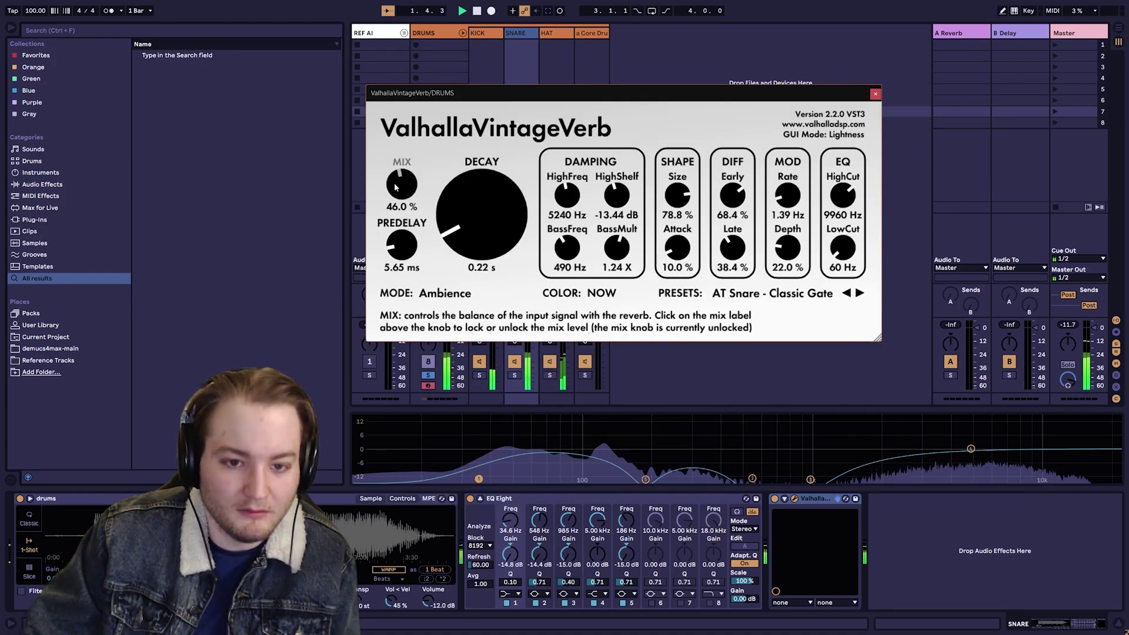
Set the snare reverb's mix to 39.6 %, close the plug-in and return to the arrangement with playback stopped.
left_click_drag(402, 184, 403, 194)
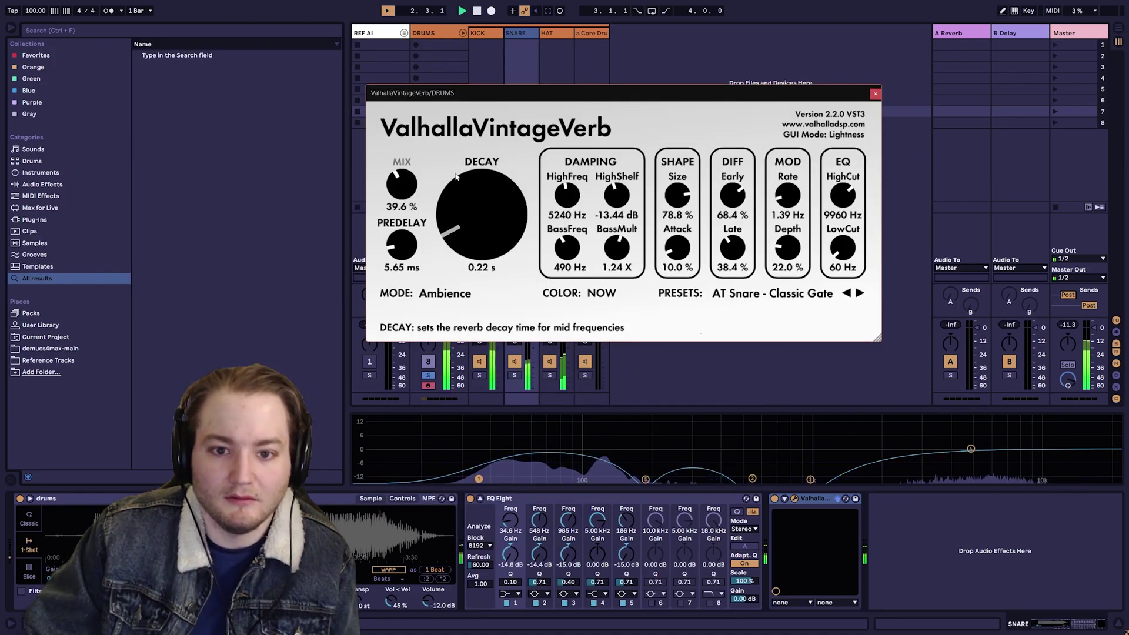
left_click(874, 95)
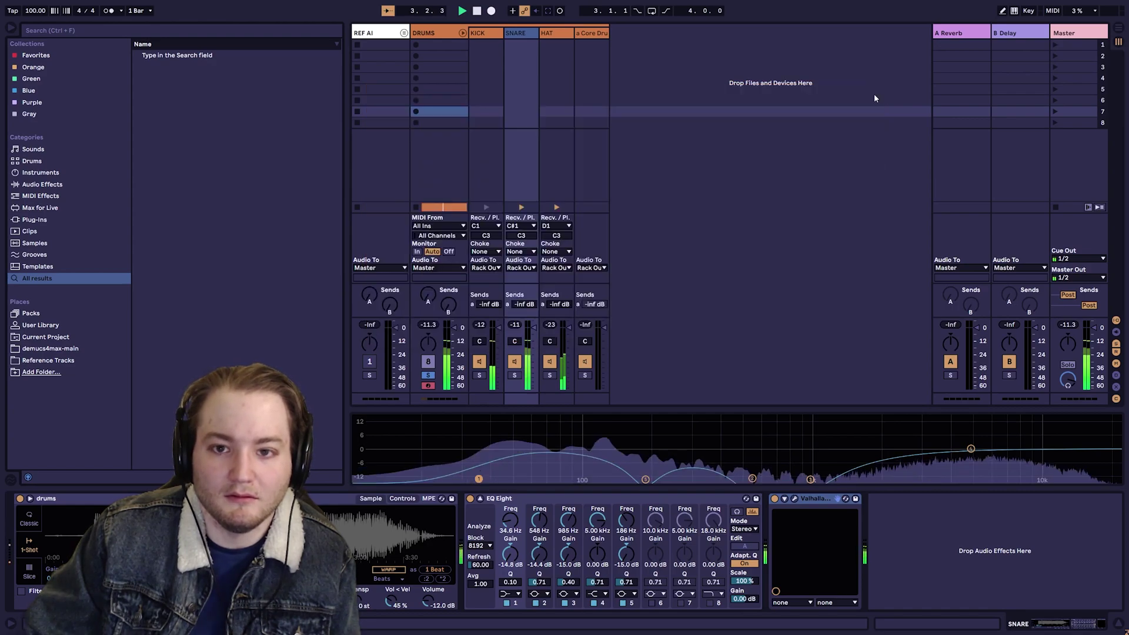
key("Tab")
key("space")
Open the eight-bar DRUMS clip and inspect its kick, snare and hat notes around bar 5.
double_click(530, 97)
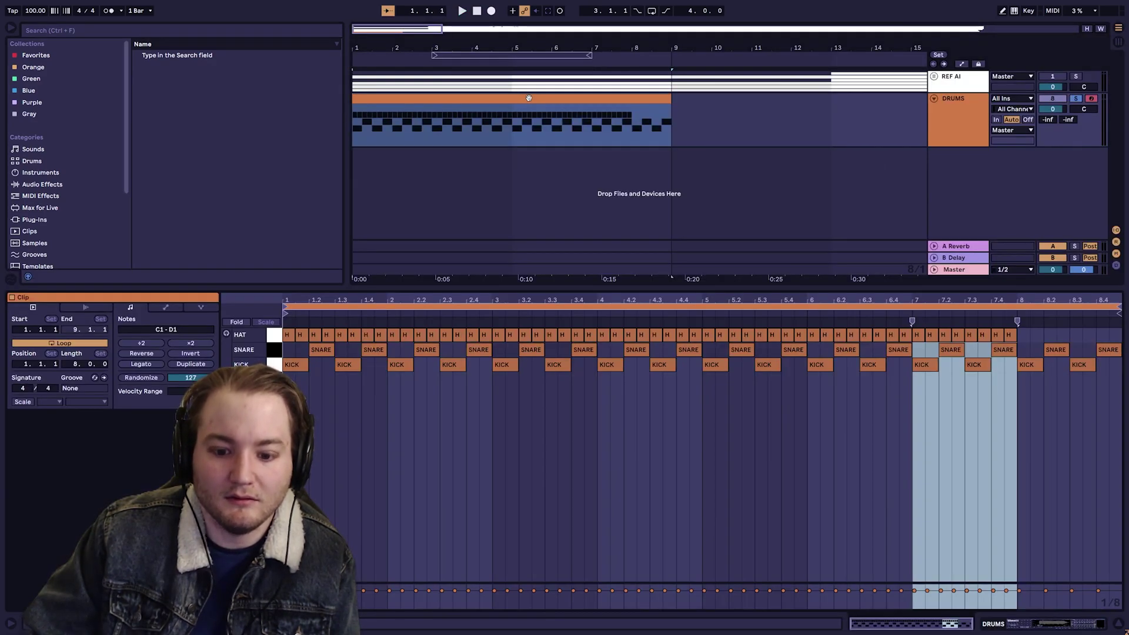
left_click(538, 336)
left_click(704, 387)
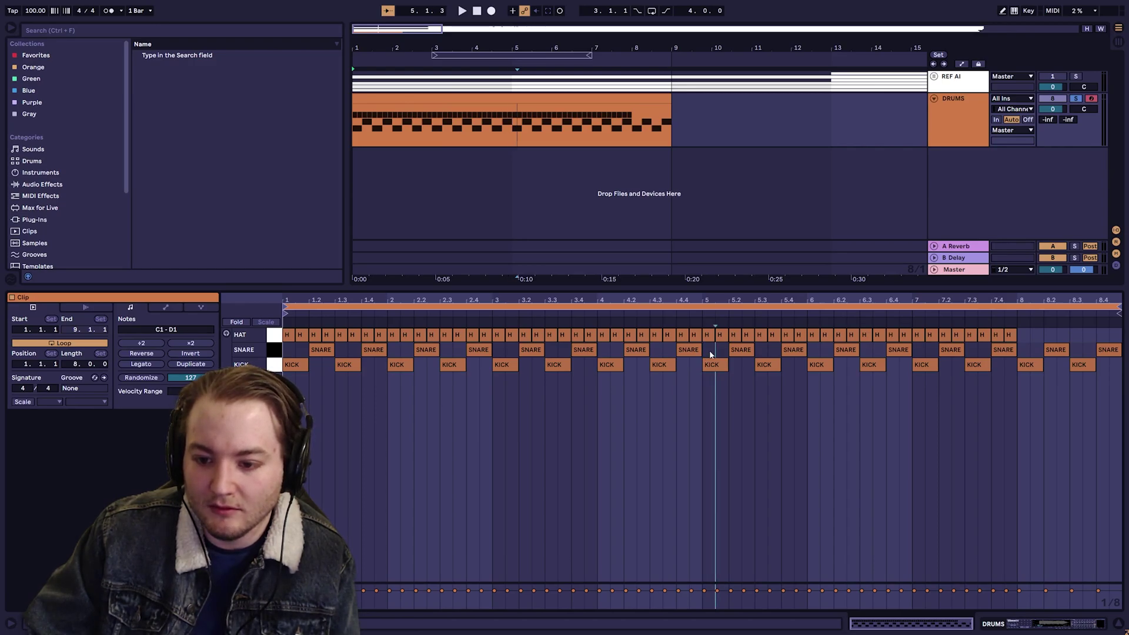
double_click(681, 351)
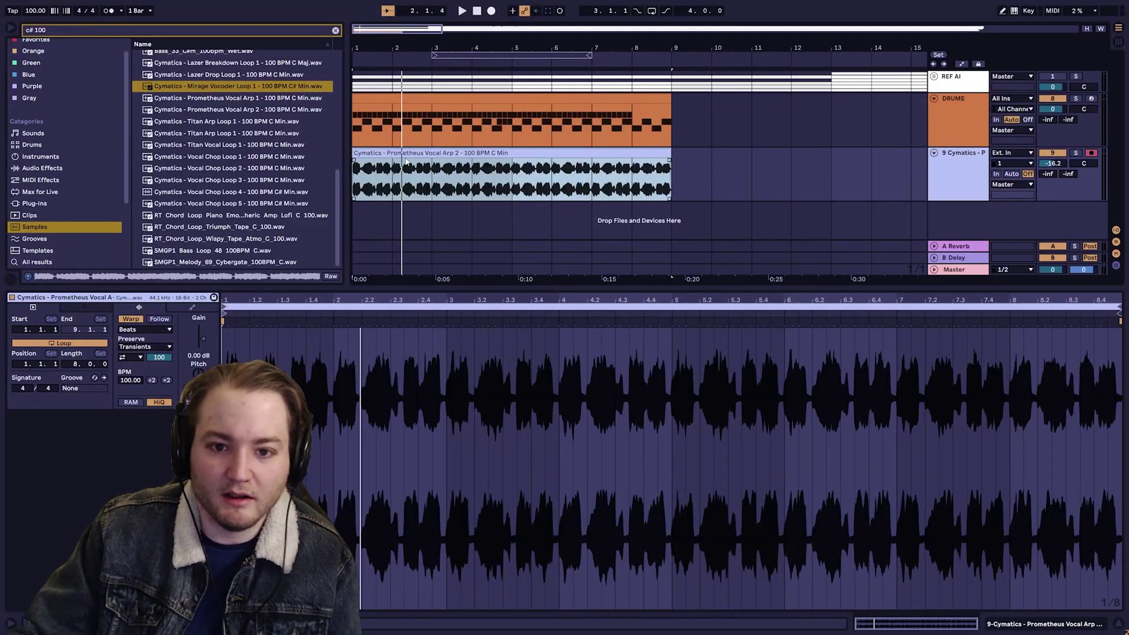
Play the drum clip together with the Cymatics Prometheus Vocal Arp 2 loop from bar 1.
left_click(935, 127)
left_click(375, 174)
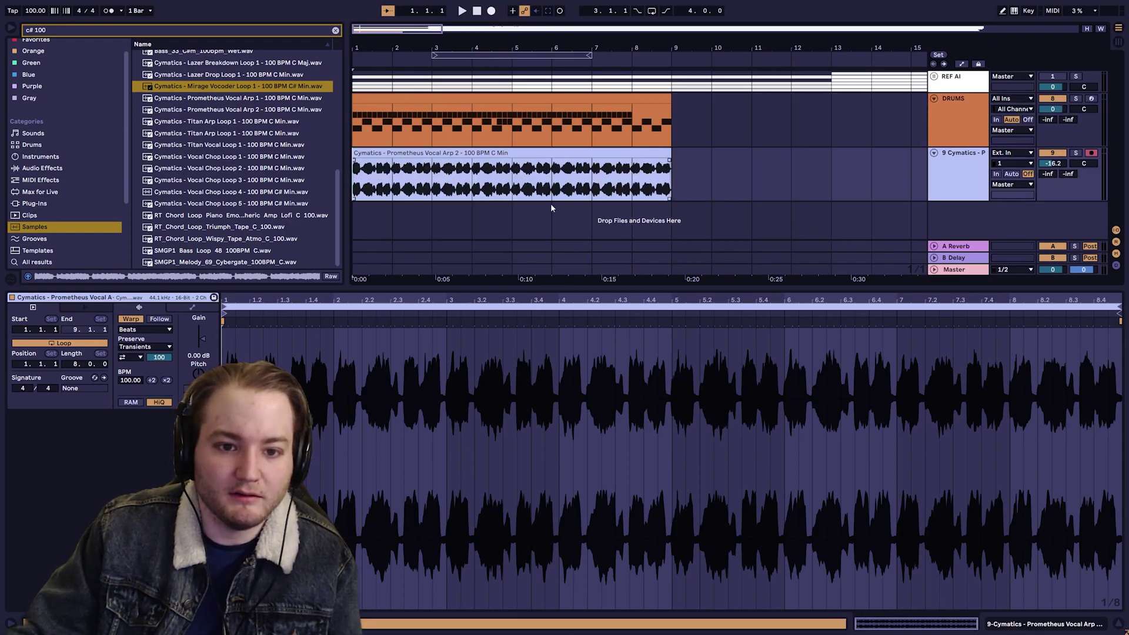
key("space")
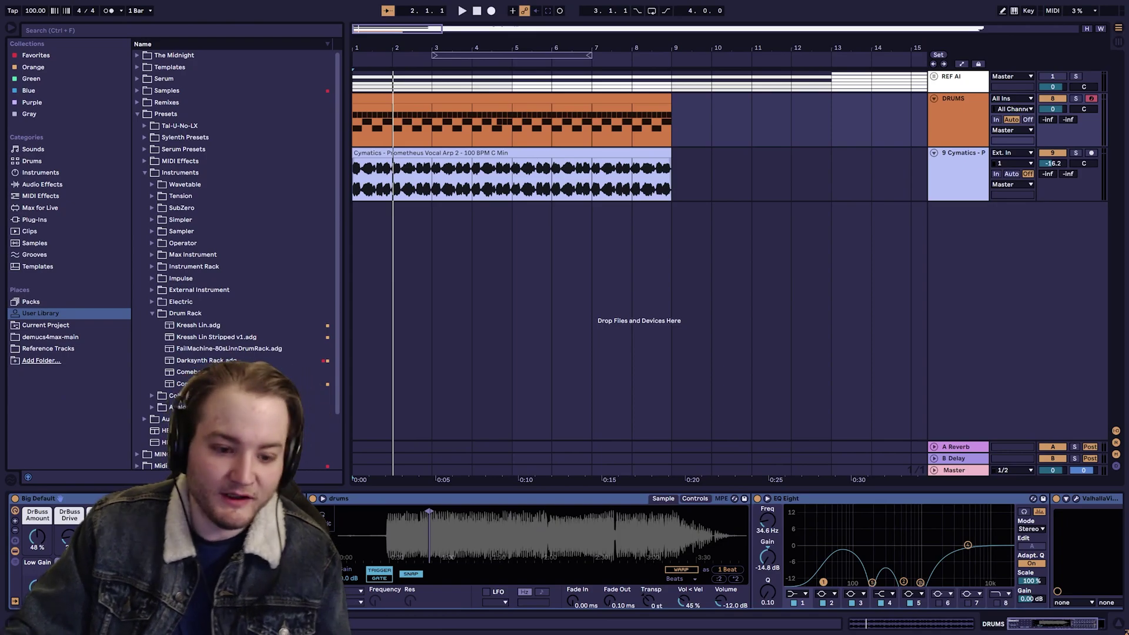
Save the drum rack as the preset Lukhash Lin in the User Library's Drum Rack folder.
left_click(235, 325)
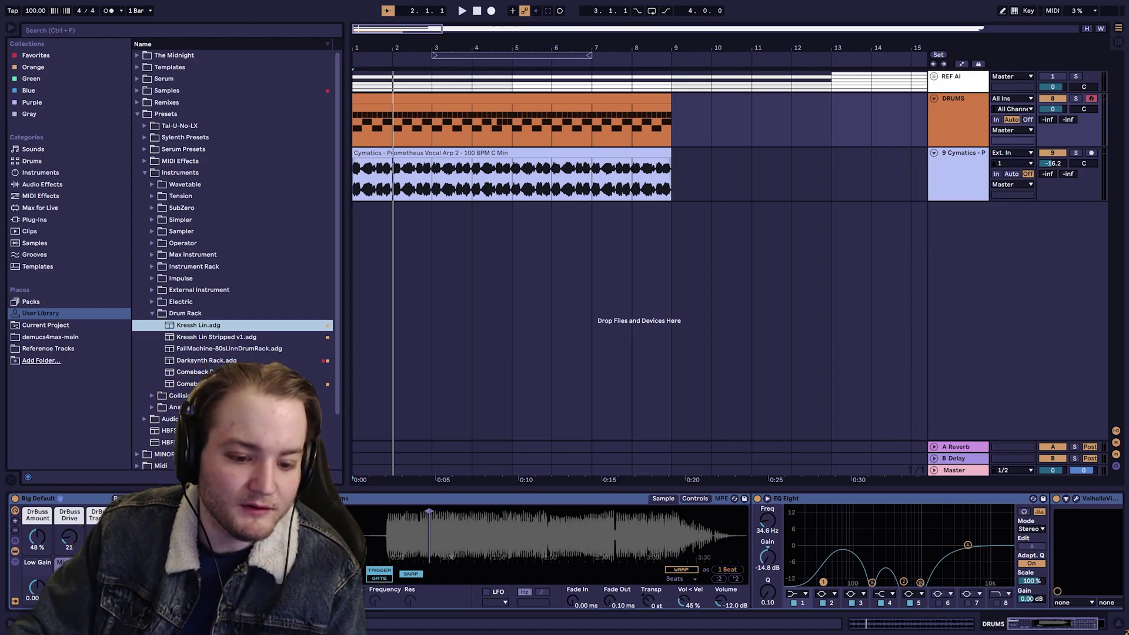
left_click(288, 498)
key("BackSpace")
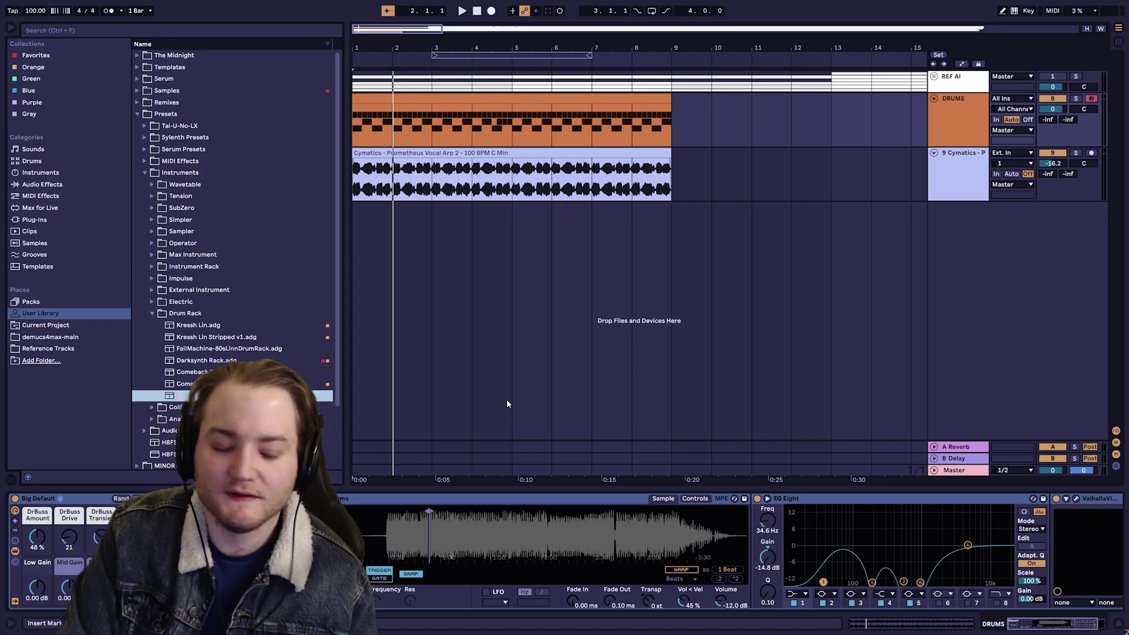
type("Luk")
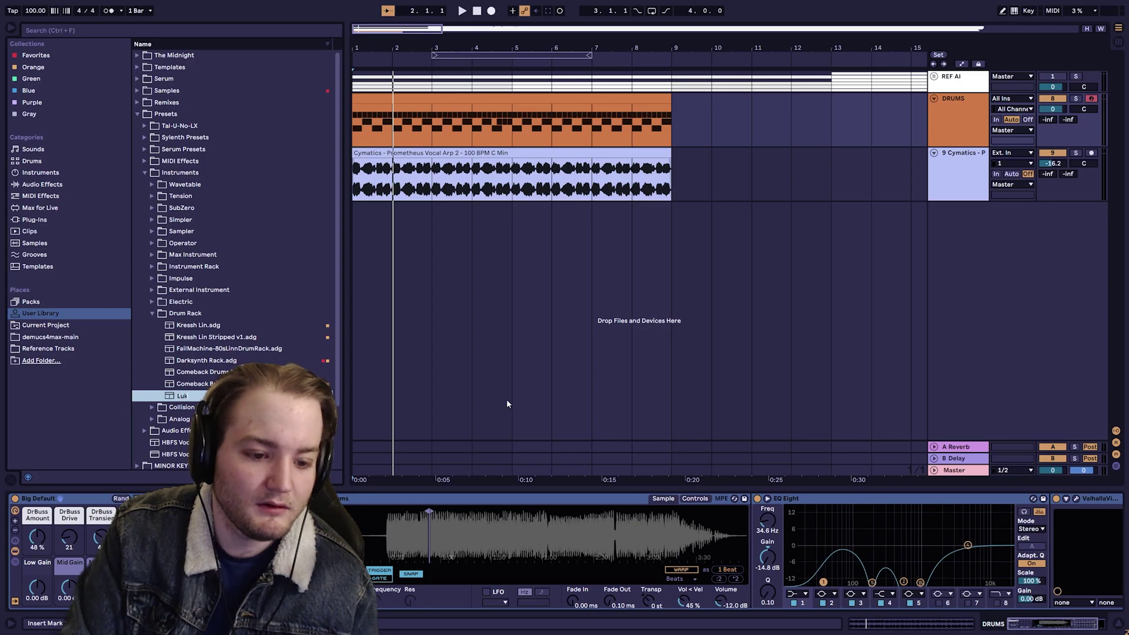
type("hash Li")
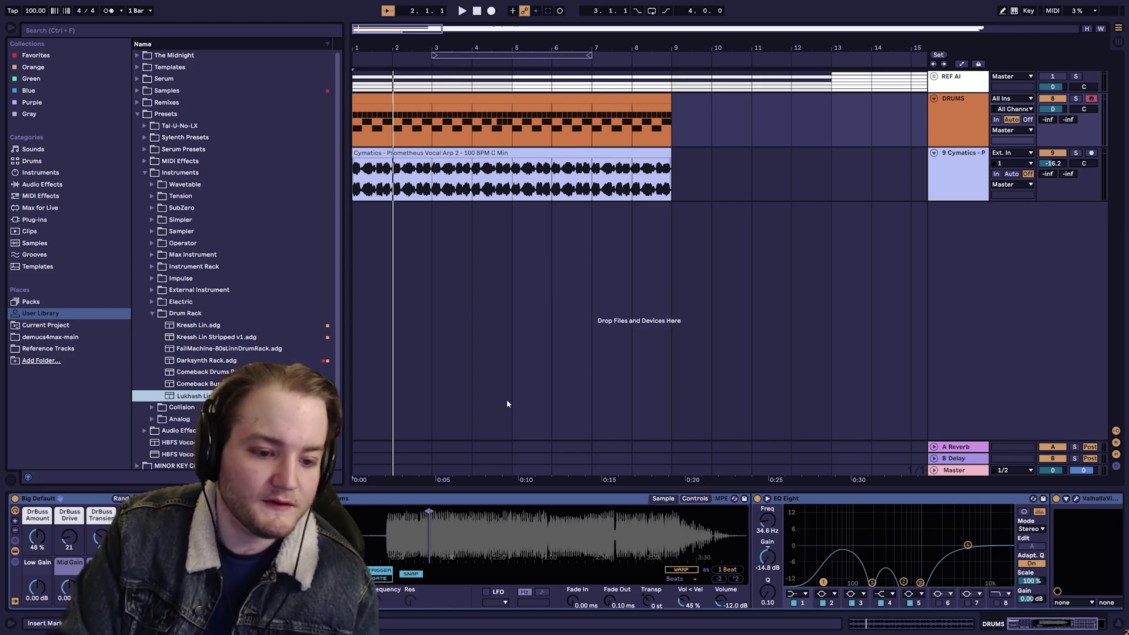
type("n")
key("Return")
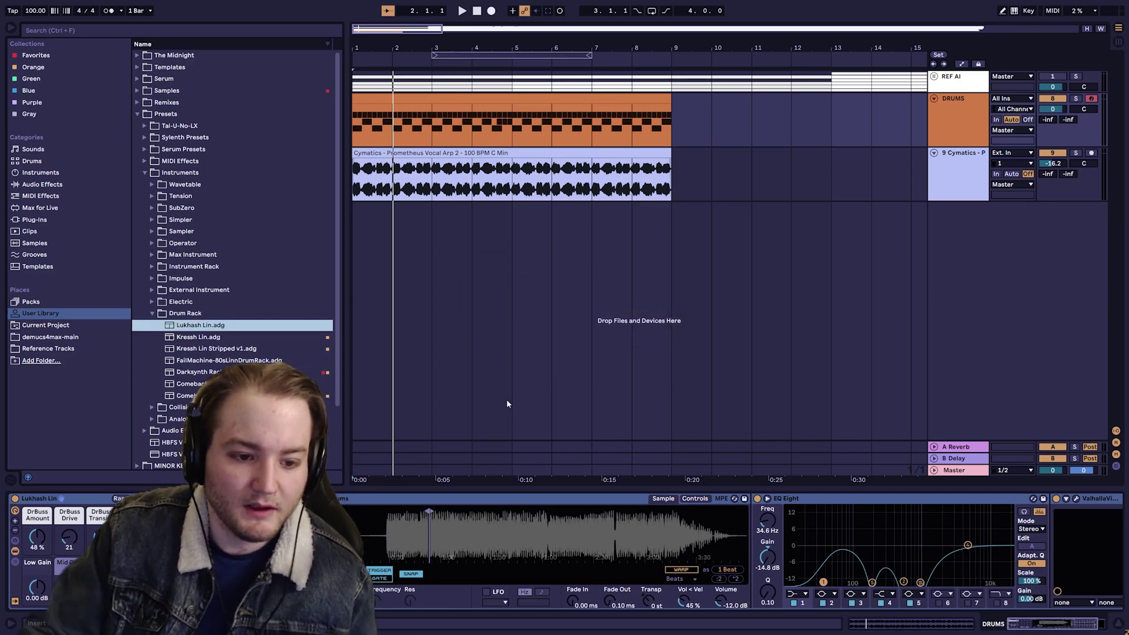
left_click(212, 498)
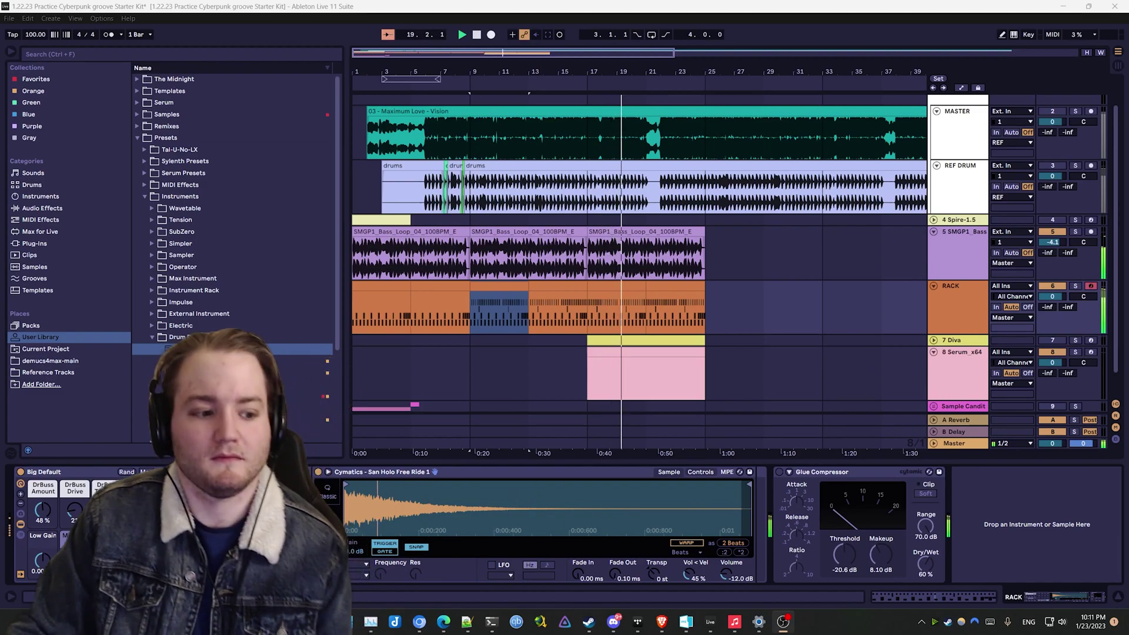
Select the REF DRUM track in the Practice Cyberpunk groove project and switch to the tweet photo in the web browser.
left_click(556, 212)
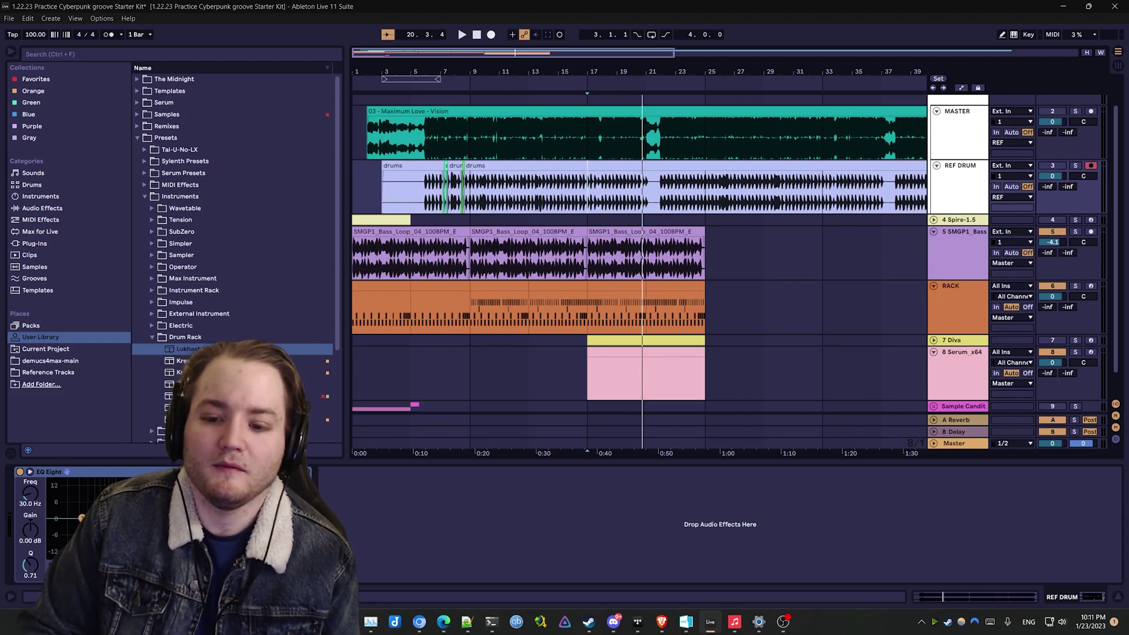
key("alt+Tab")
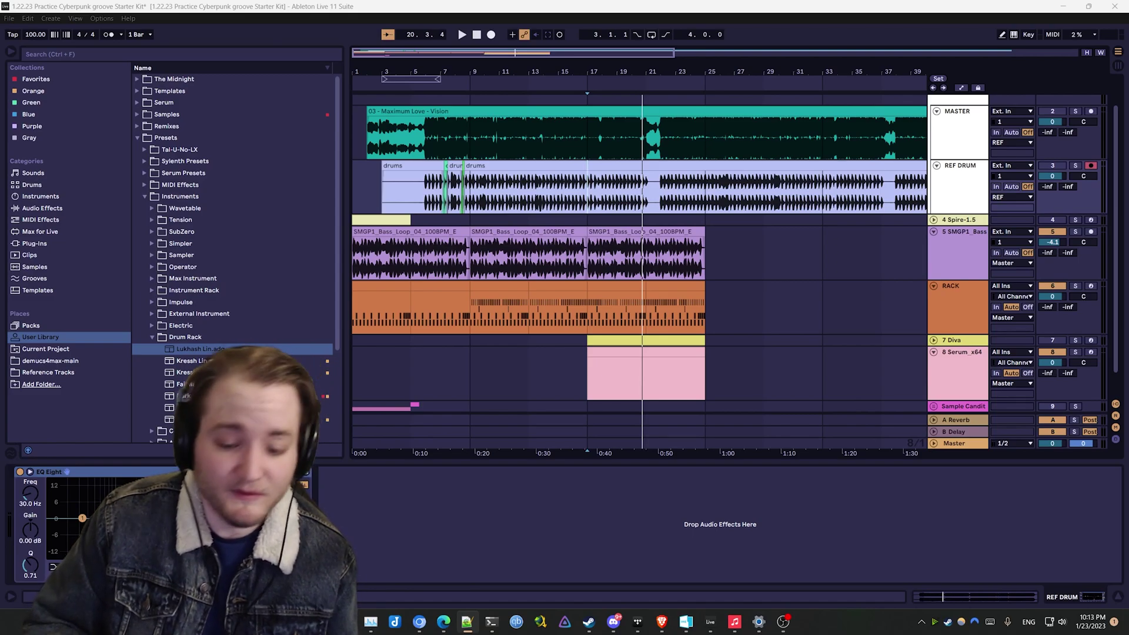
key("alt+Tab")
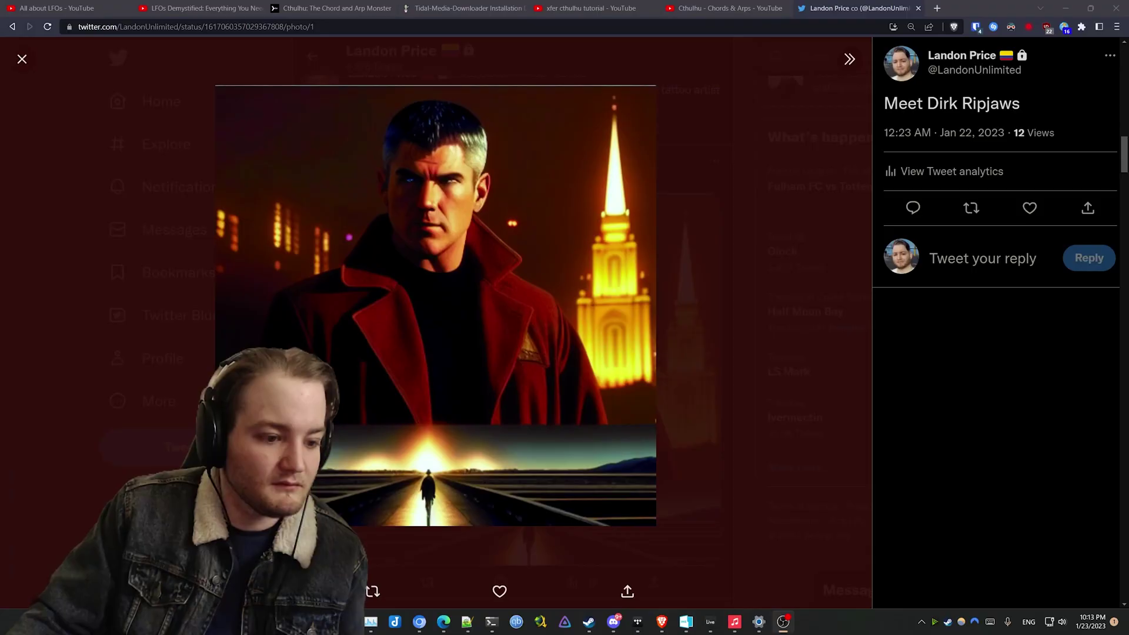